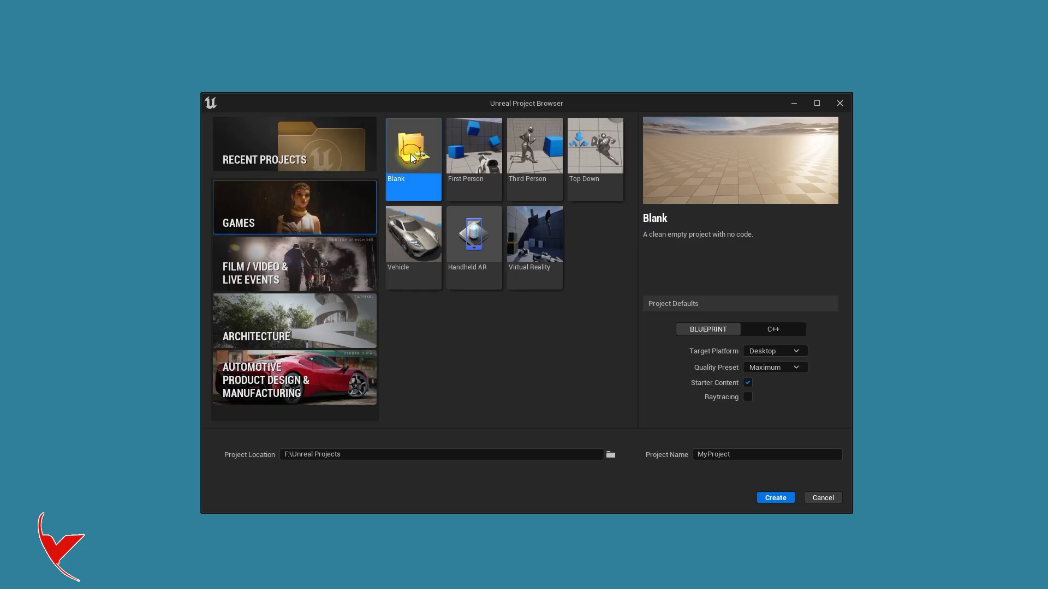
- Rename the Games > Blank project to Yepkoo_Project and create it
left_click(745, 457)
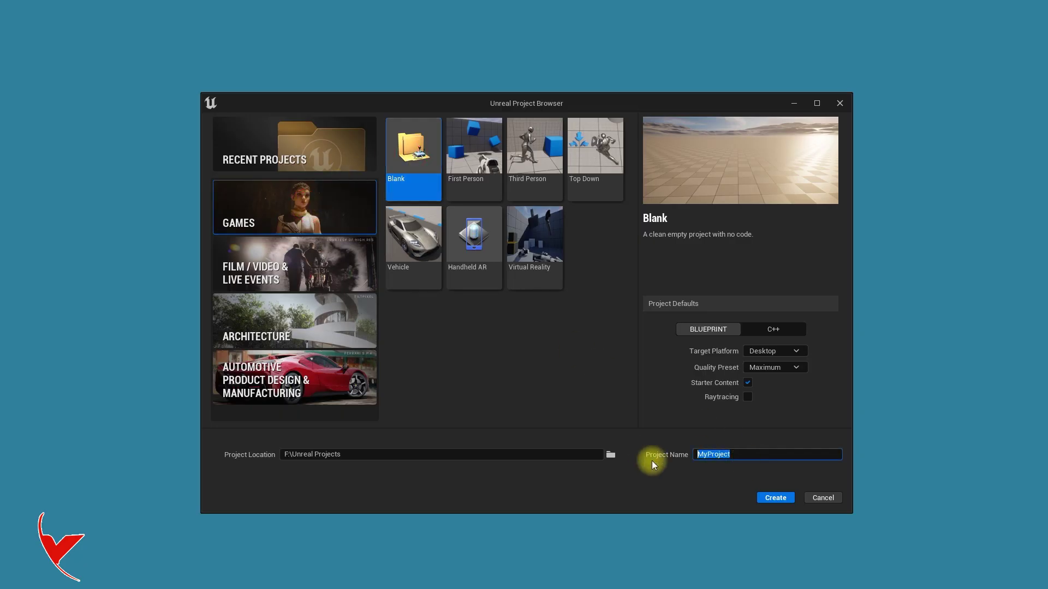
left_click(779, 499)
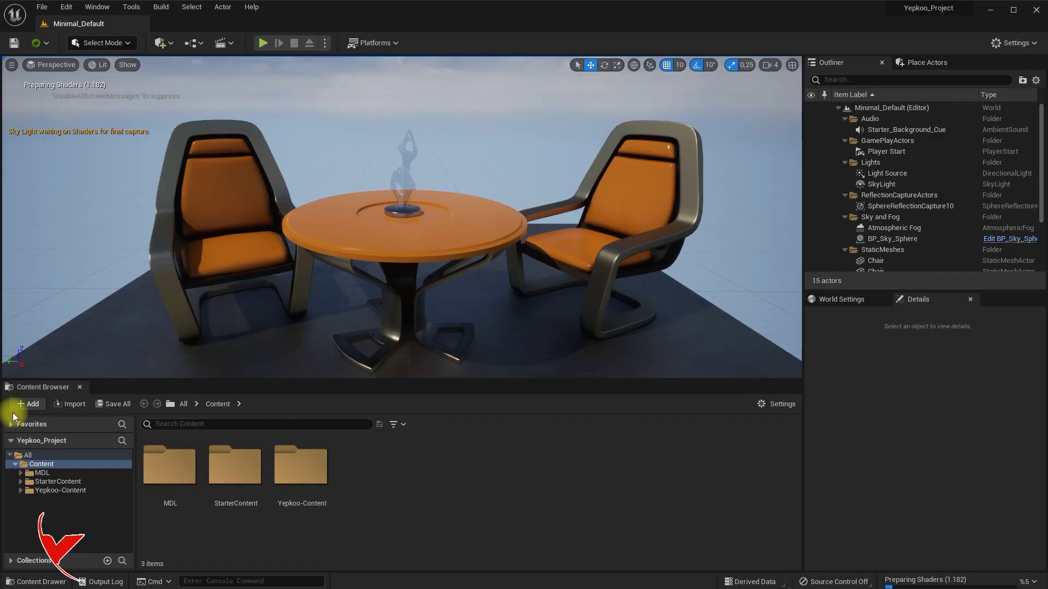
left_click(19, 405)
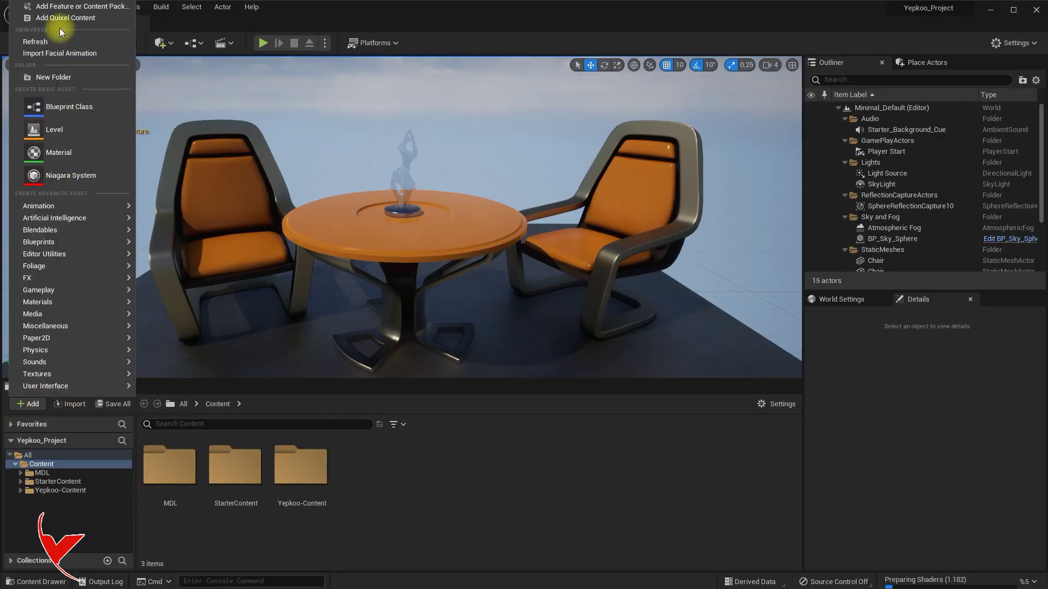
- Add the Third Person content pack to the project
left_click(64, 7)
left_click(344, 244)
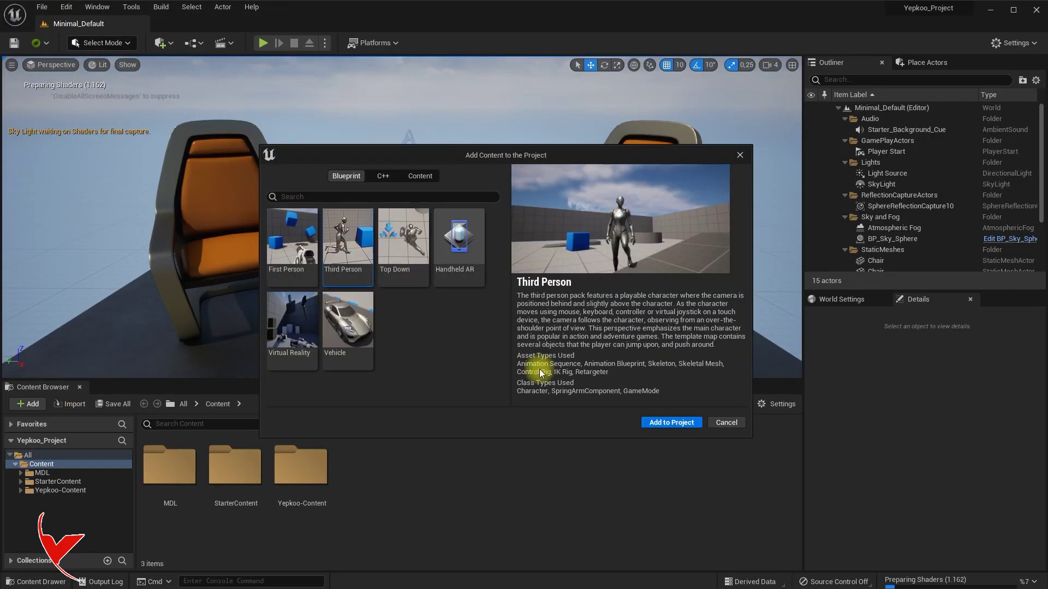
left_click(670, 424)
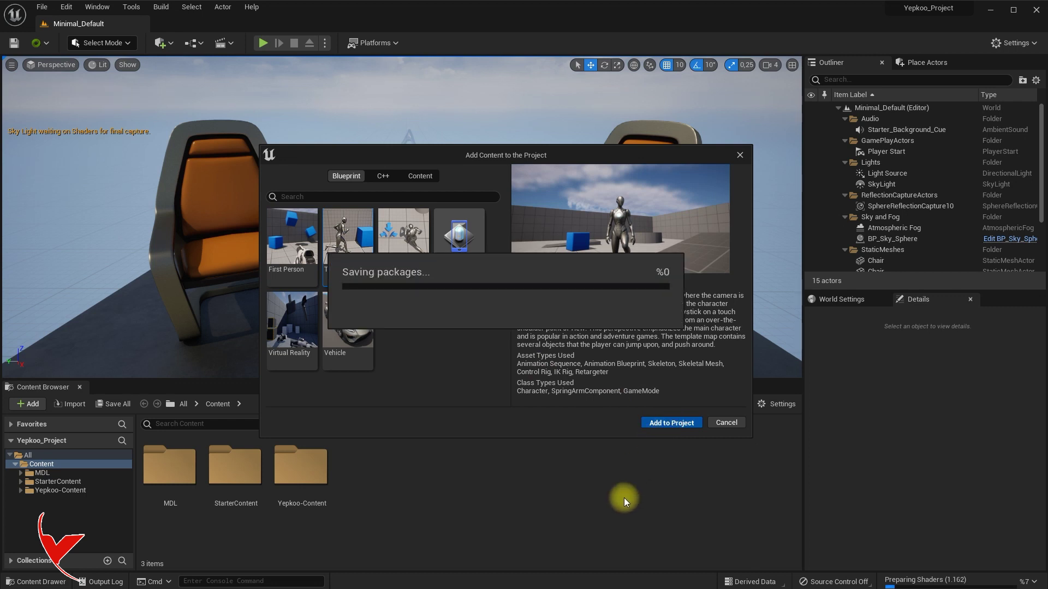
left_click(734, 424)
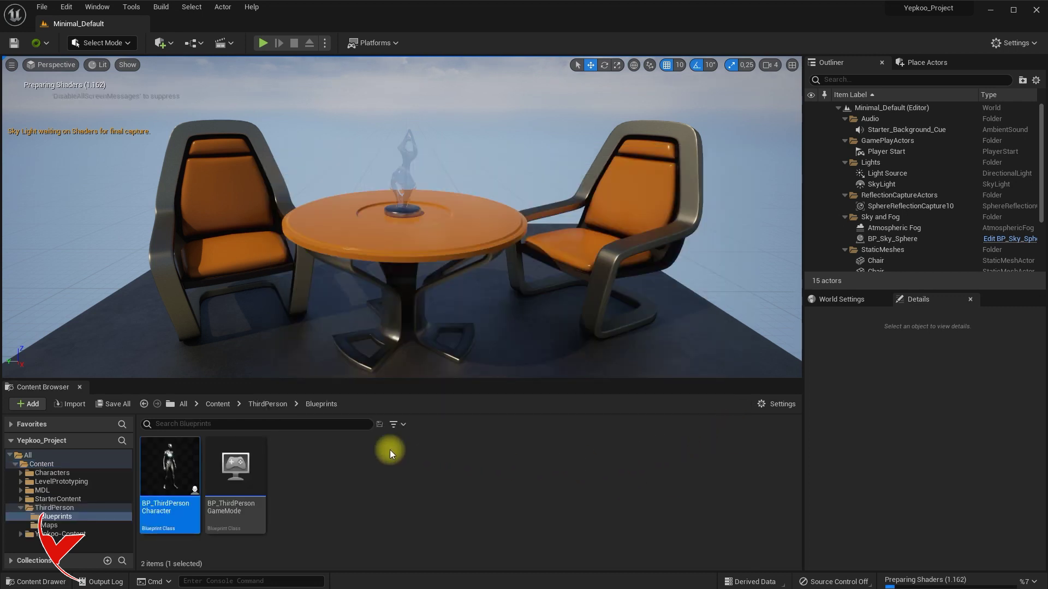
- Create a new folder named Yepkoo in the top Content folder
left_click(217, 404)
right_click(489, 539)
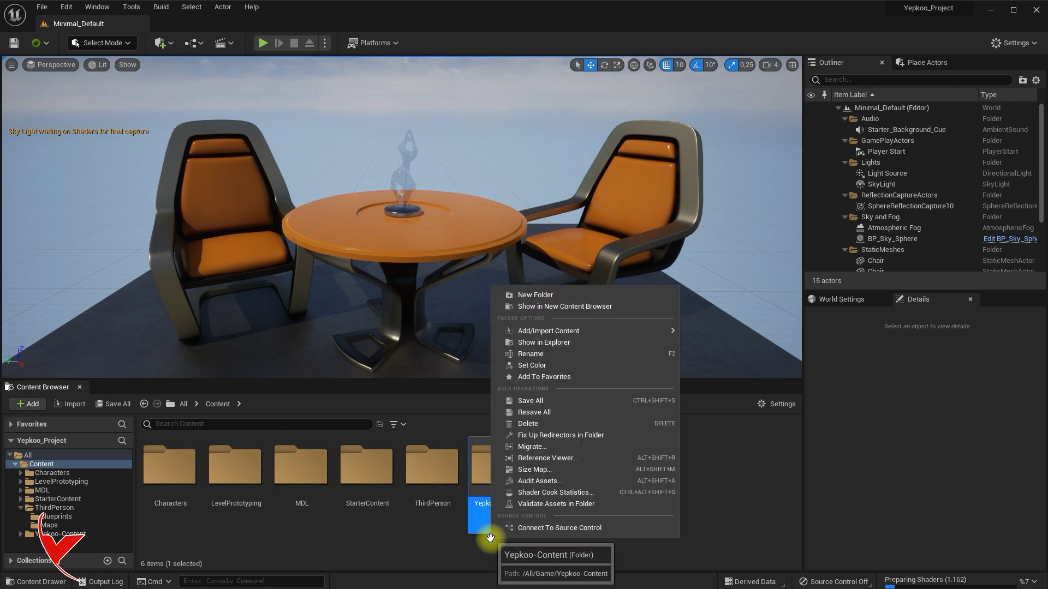
left_click(444, 547)
right_click(585, 526)
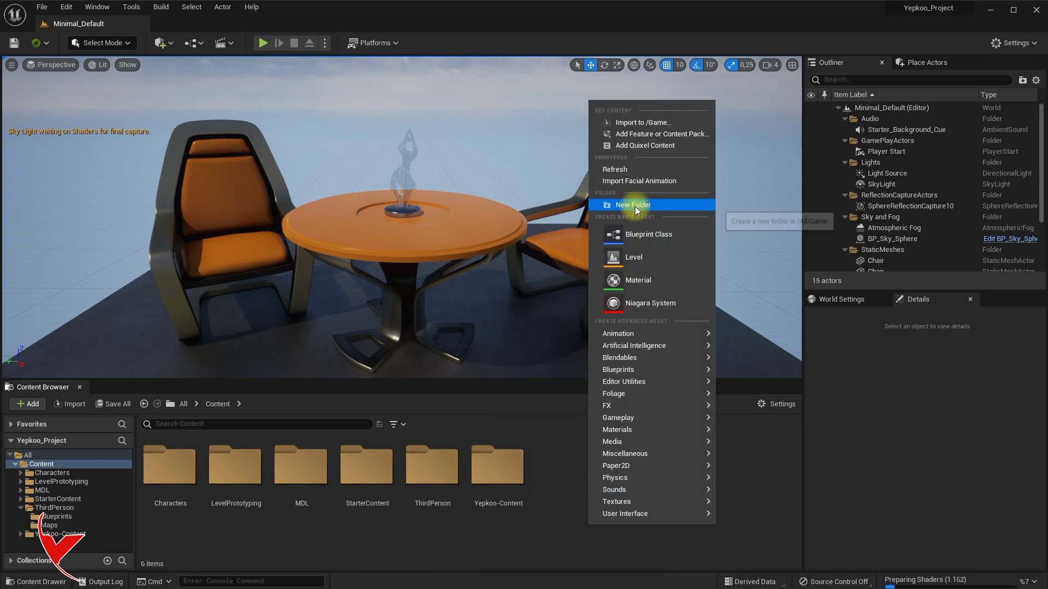
left_click(636, 206)
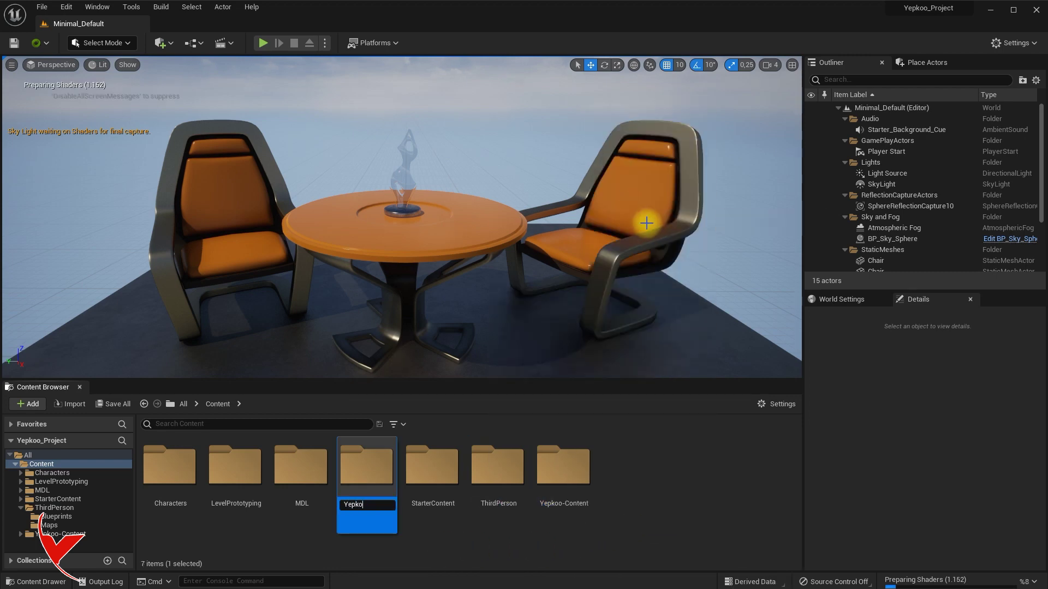
type("oo")
key("Return")
key("Return")
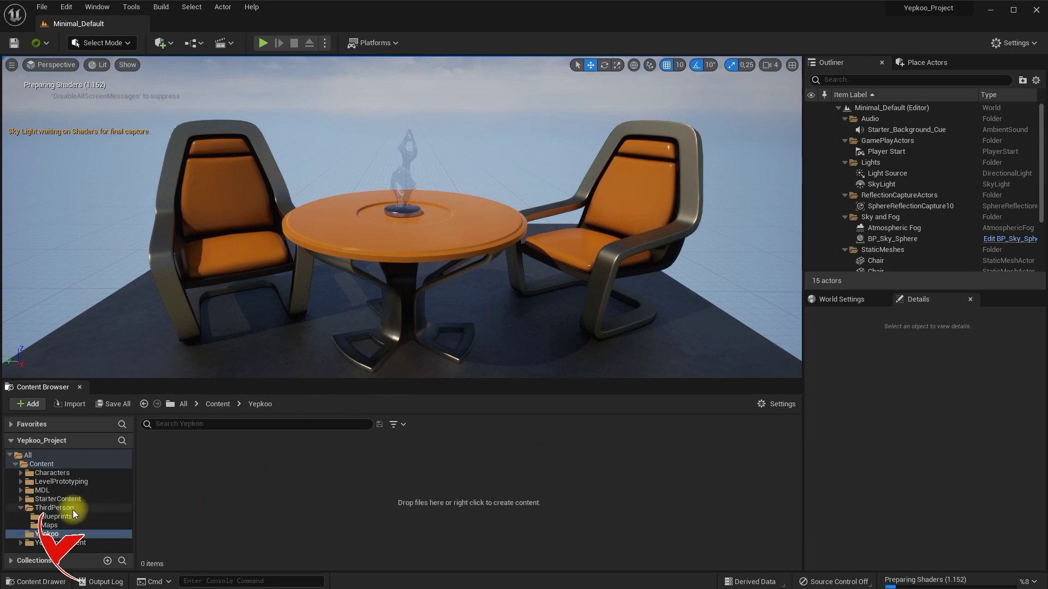
- Copy ThirdPersonMap into the Yepkoo folder and name the copy YepkooMap
left_click(50, 526)
left_click_drag(170, 470, 52, 536)
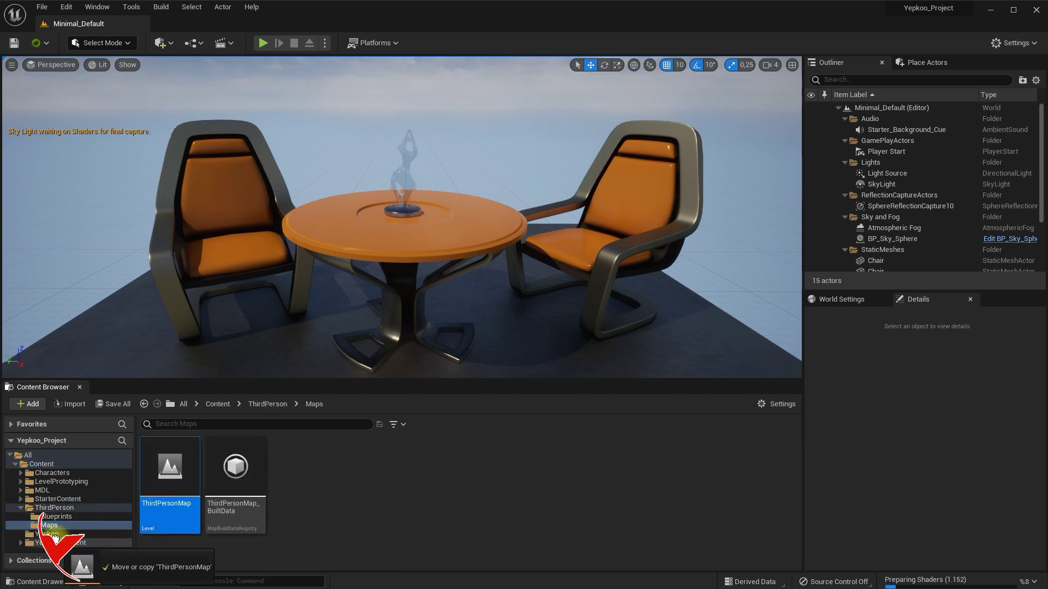
left_click(86, 562)
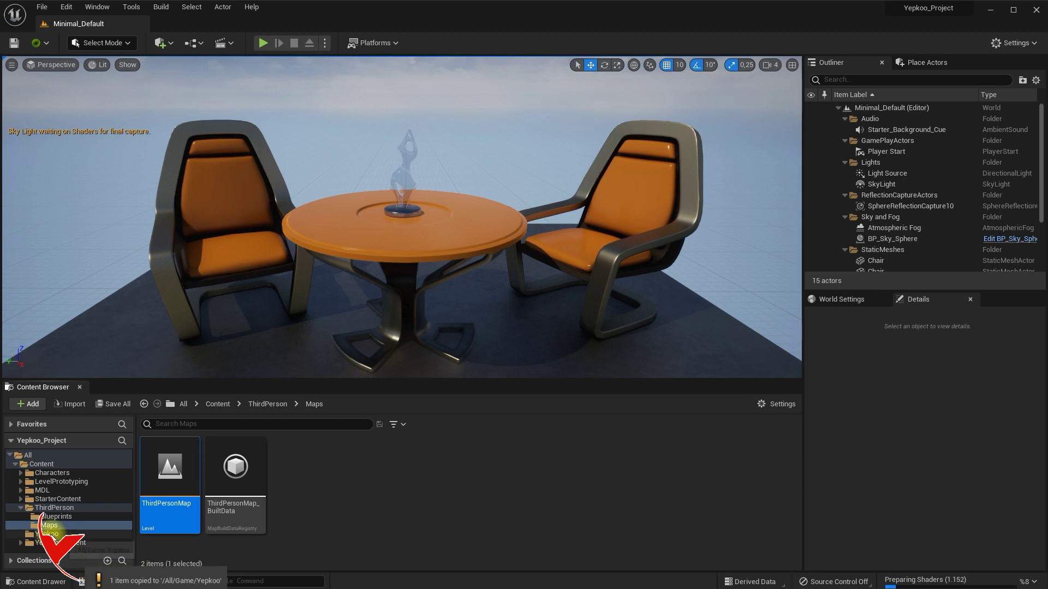
left_click(46, 534)
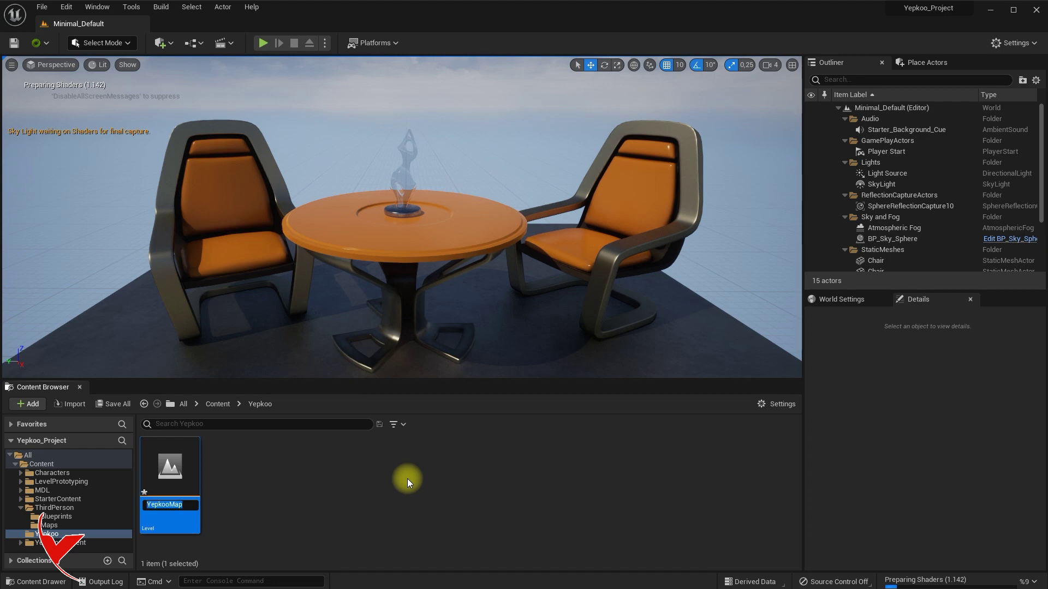
key("Return")
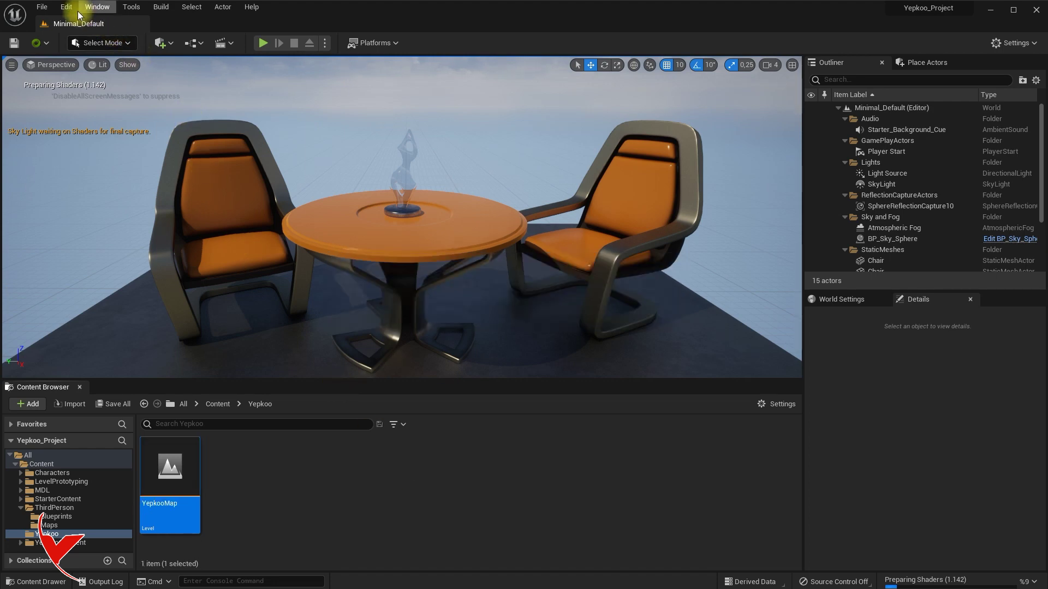
- In Maps & Modes, set Editor Startup Map and Game Default Map to YepkooMap
left_click(66, 6)
left_click(154, 164)
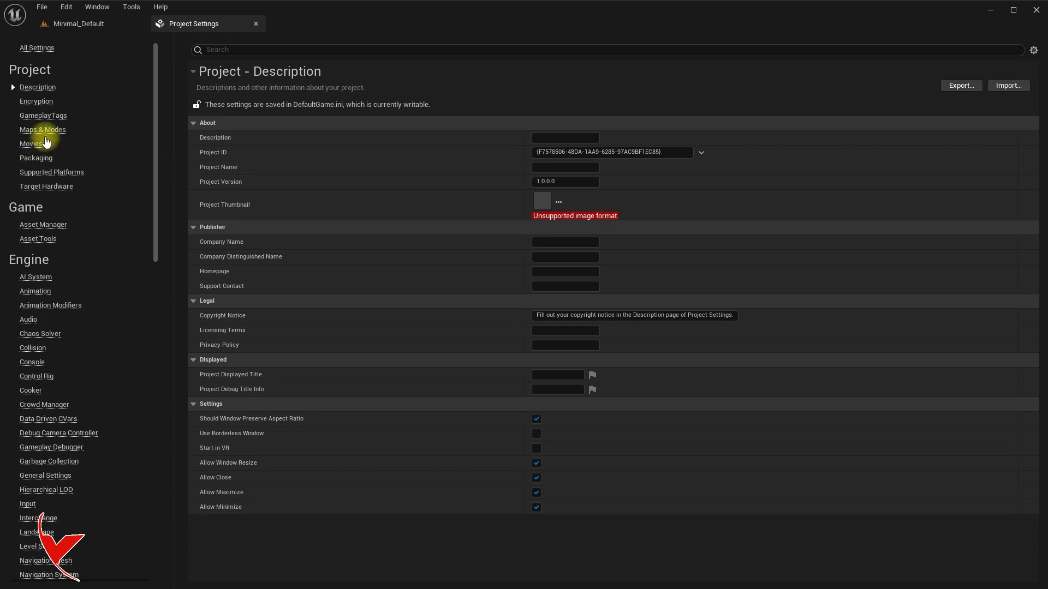
left_click(42, 129)
left_click(582, 198)
type("YepkooMap")
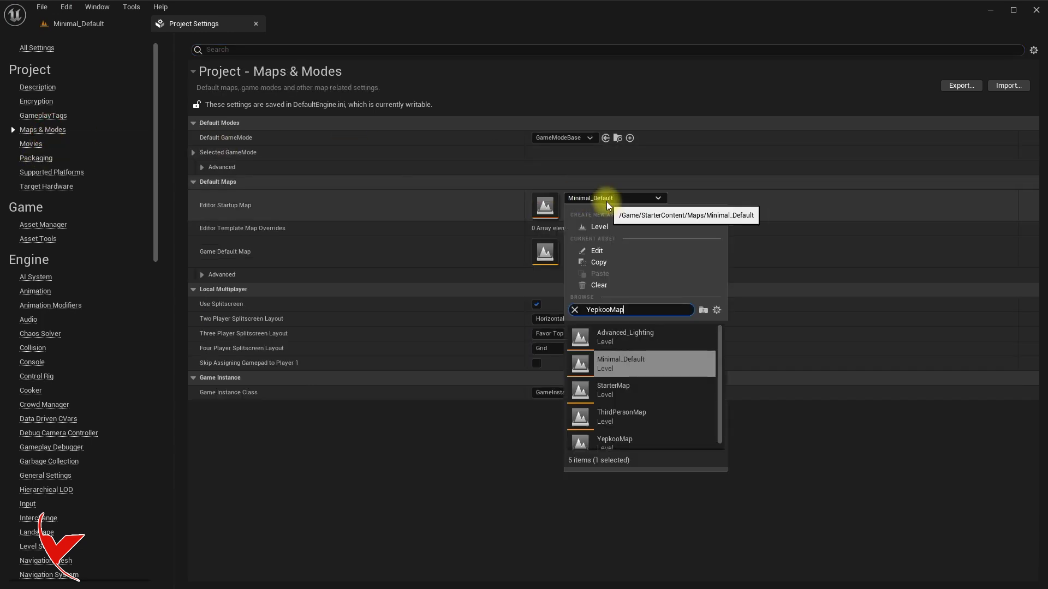
left_click(607, 335)
left_click(600, 246)
type("YepkooMap")
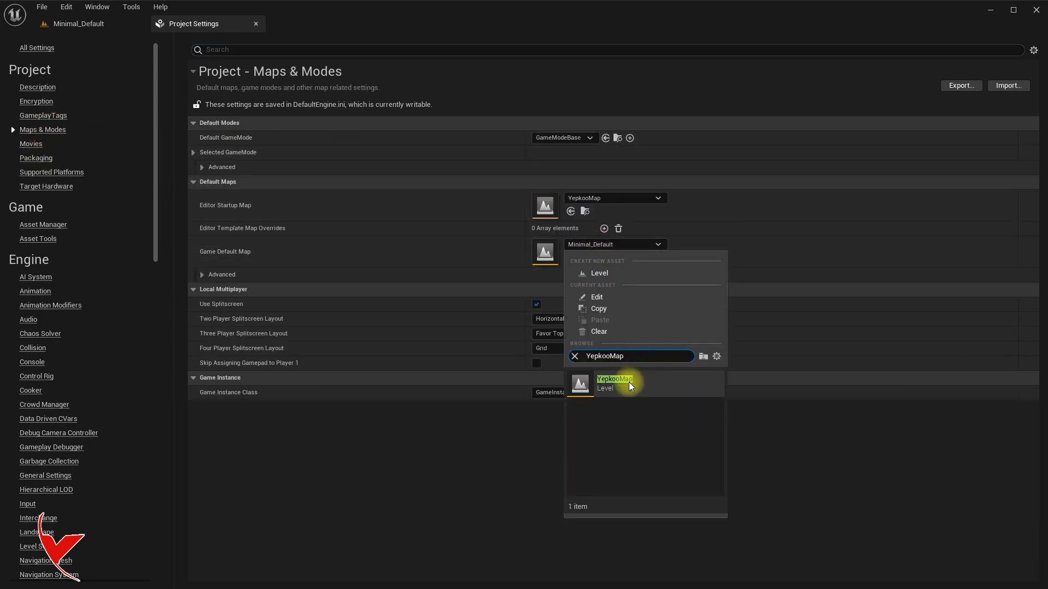
left_click(627, 382)
left_click(256, 24)
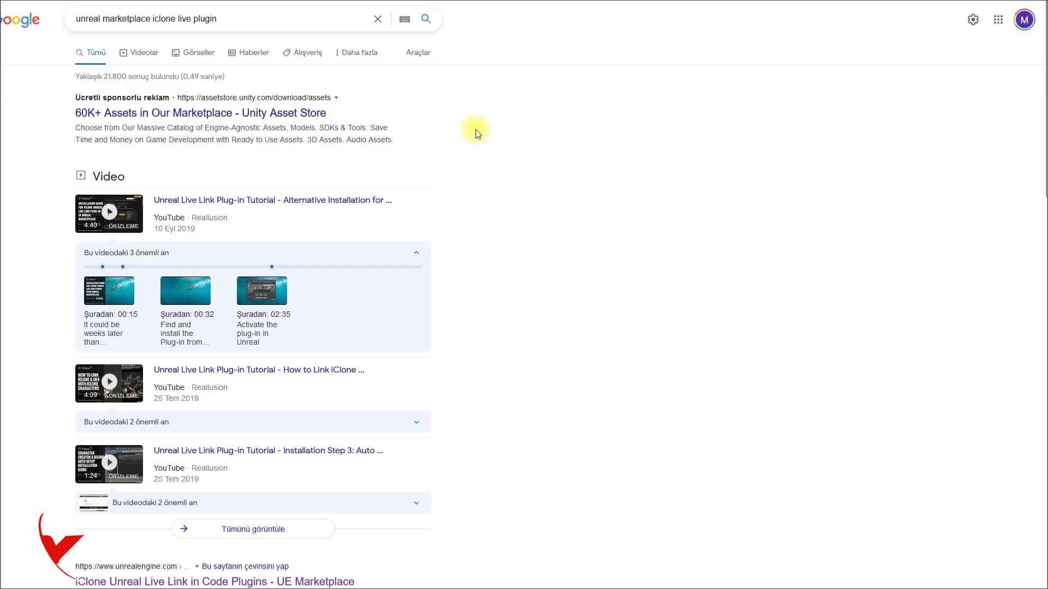
scroll(476, 130, "down", 5)
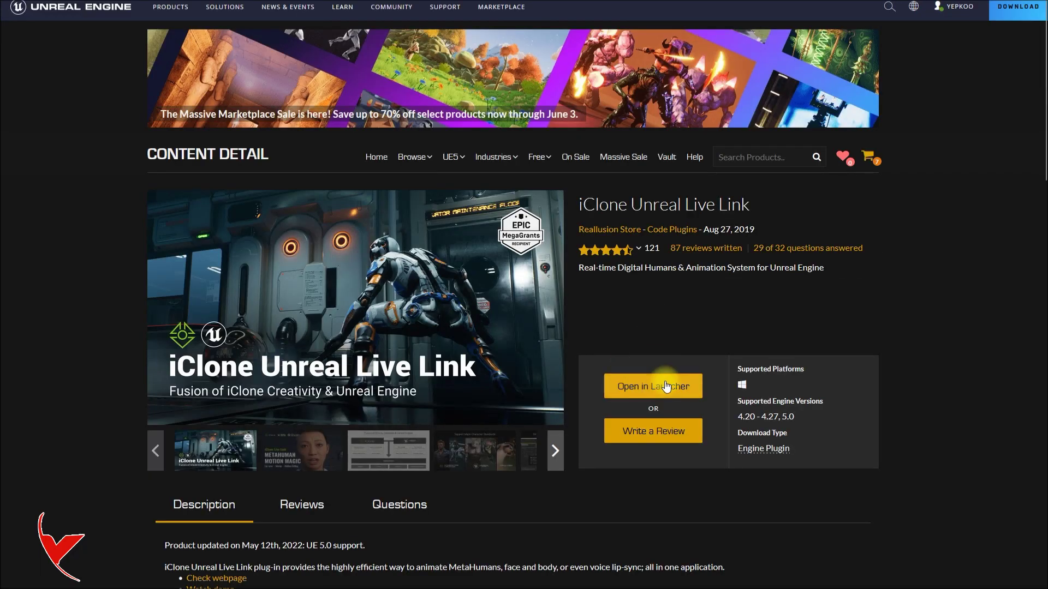
left_click(653, 387)
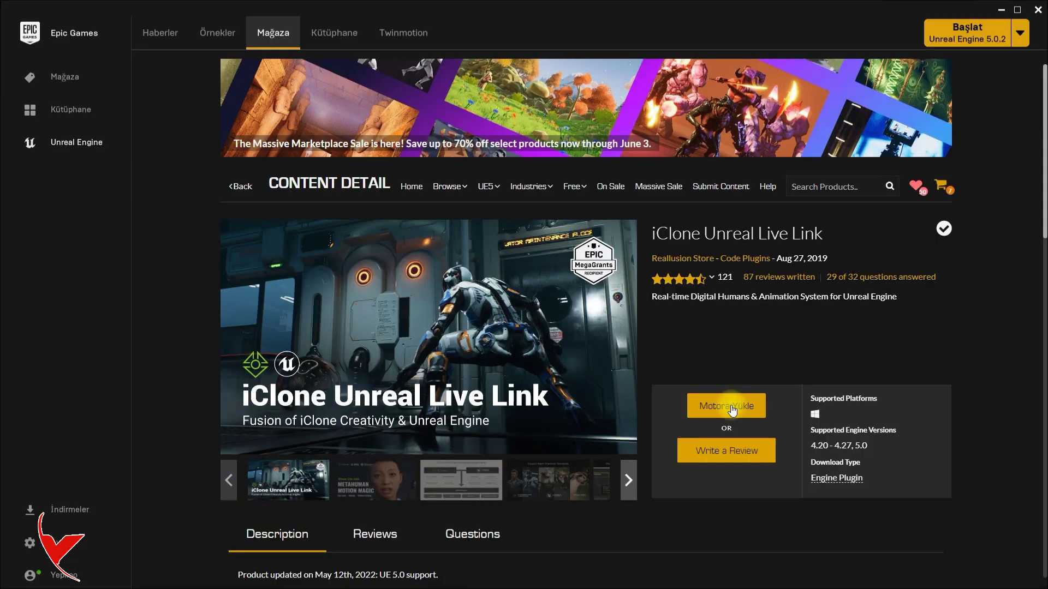
left_click(736, 408)
left_click(659, 336)
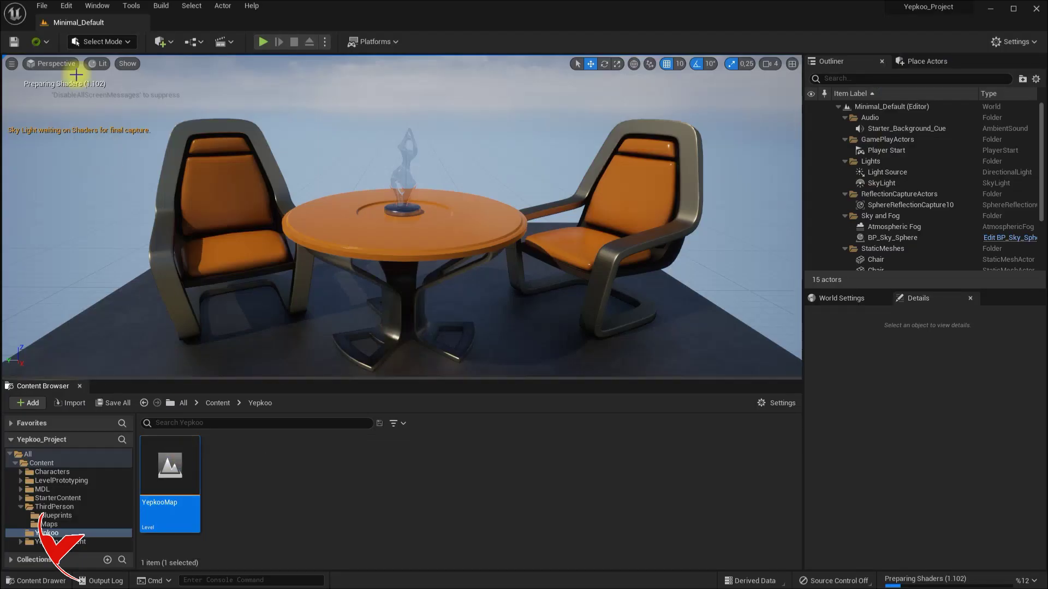
- Open YepkooMap and enable the Reallusion iClone Live Link plugin
double_click(170, 485)
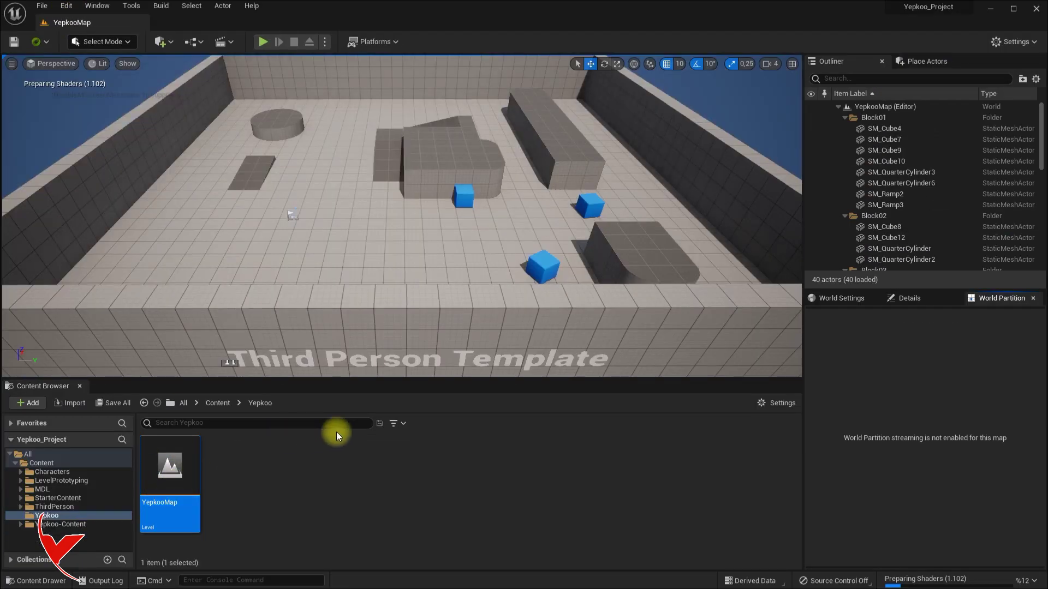
left_click(66, 6)
left_click(113, 182)
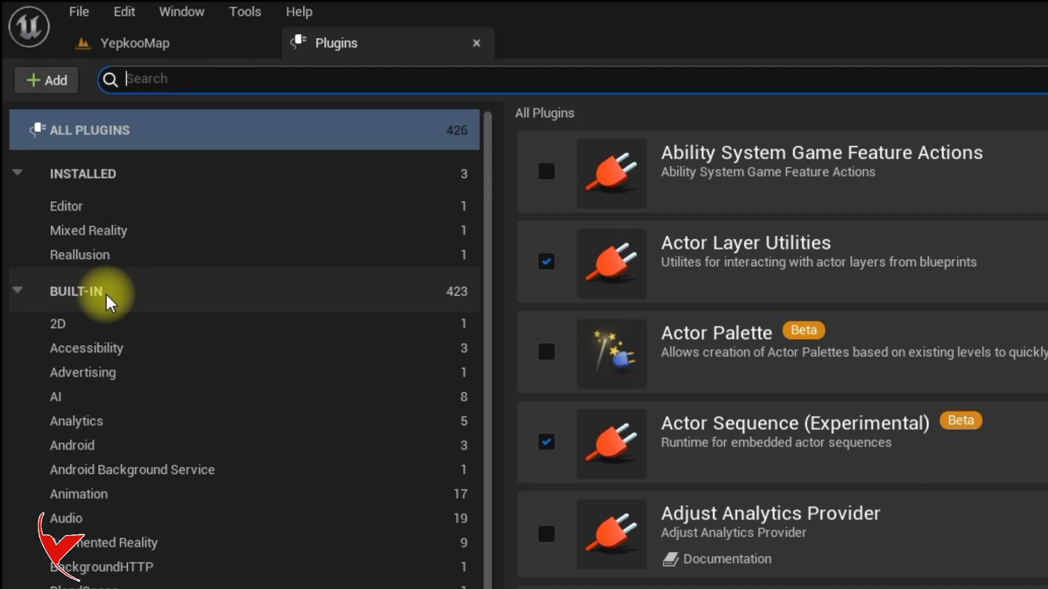
left_click(96, 257)
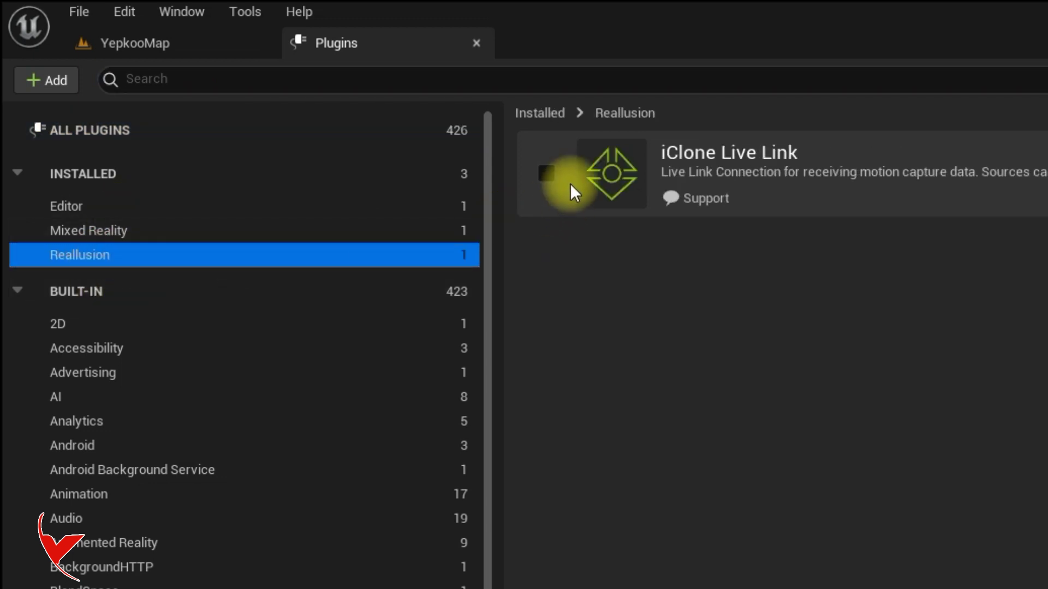
left_click(549, 174)
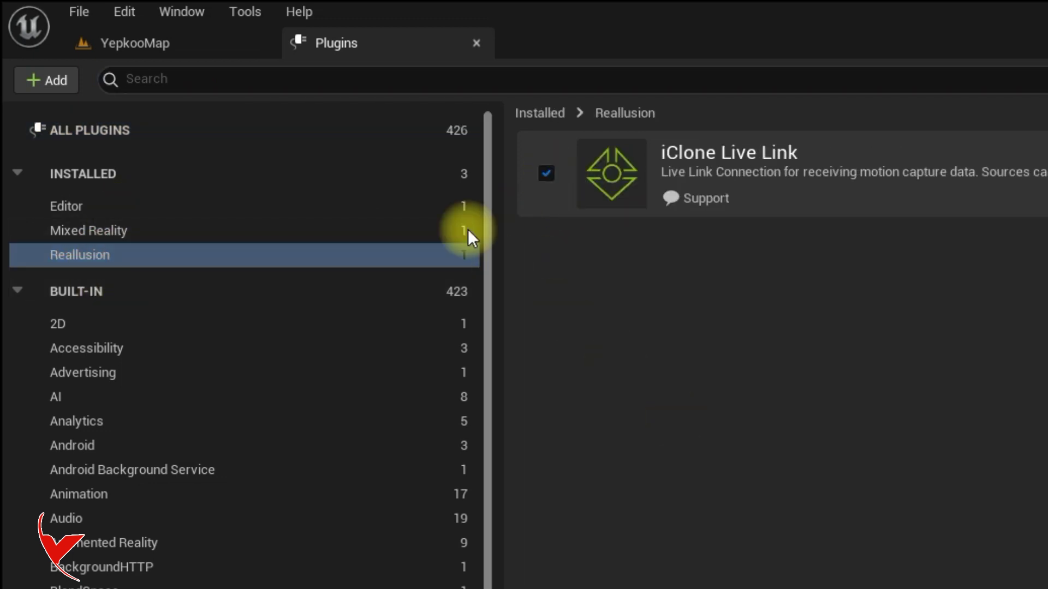
- Enable the beta RigLogic plugin and restart the editor
left_click(224, 82)
left_click(121, 134)
left_click(205, 82)
type("riglo")
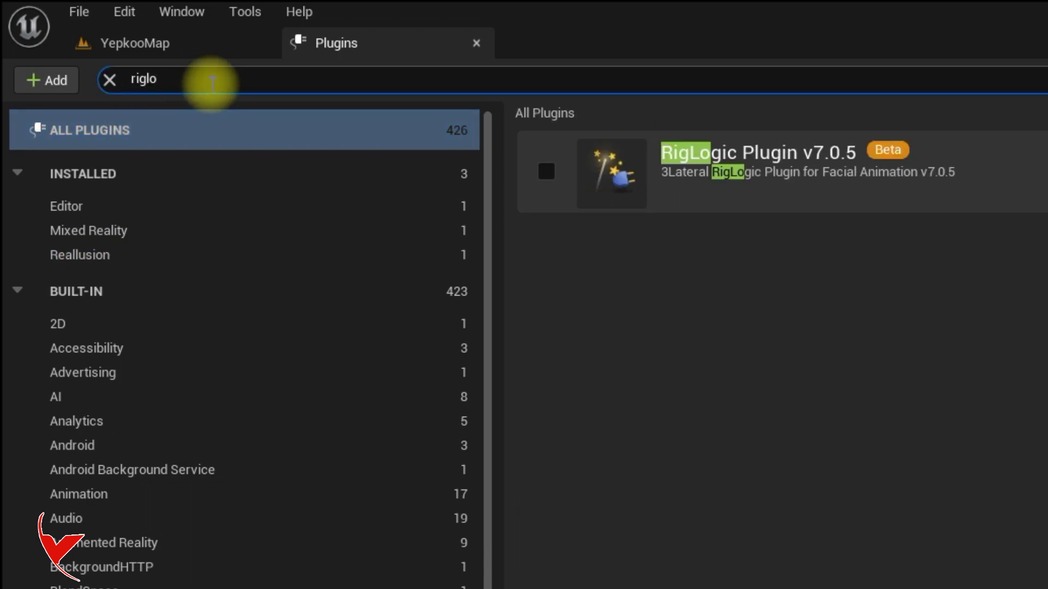
left_click(547, 172)
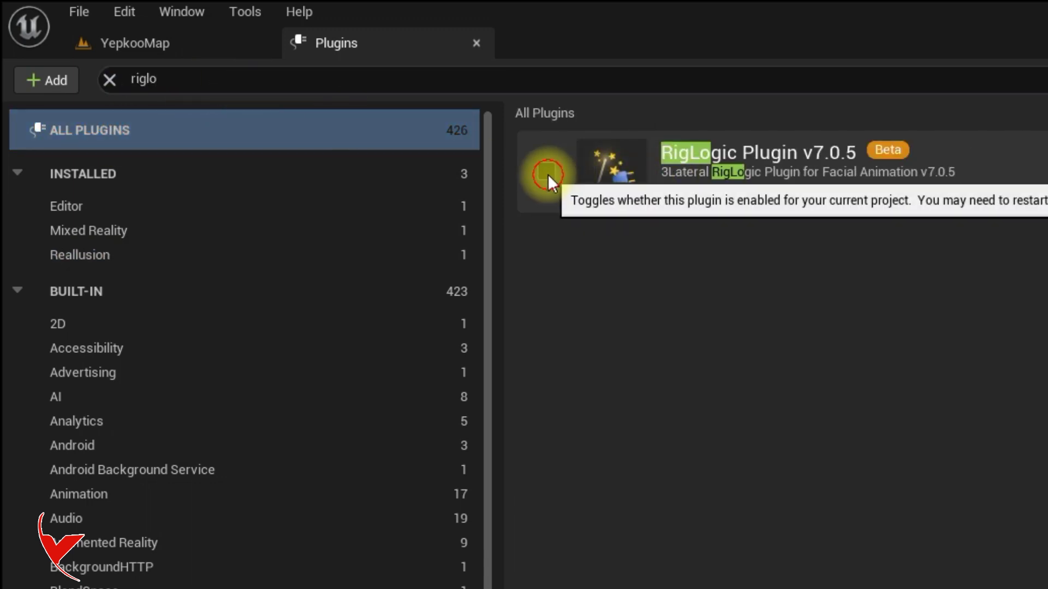
left_click(872, 482)
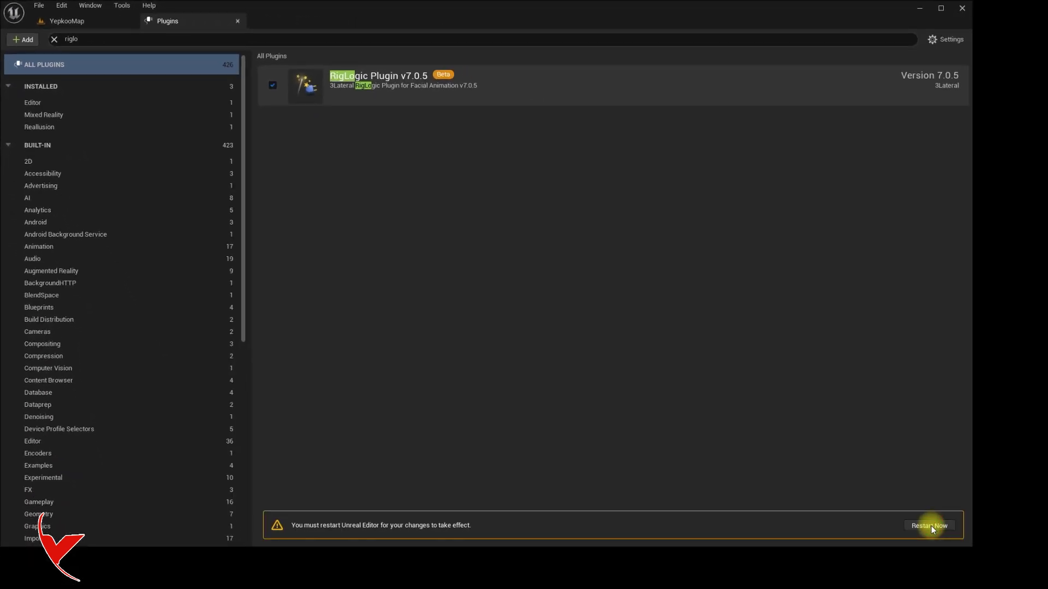
left_click(932, 526)
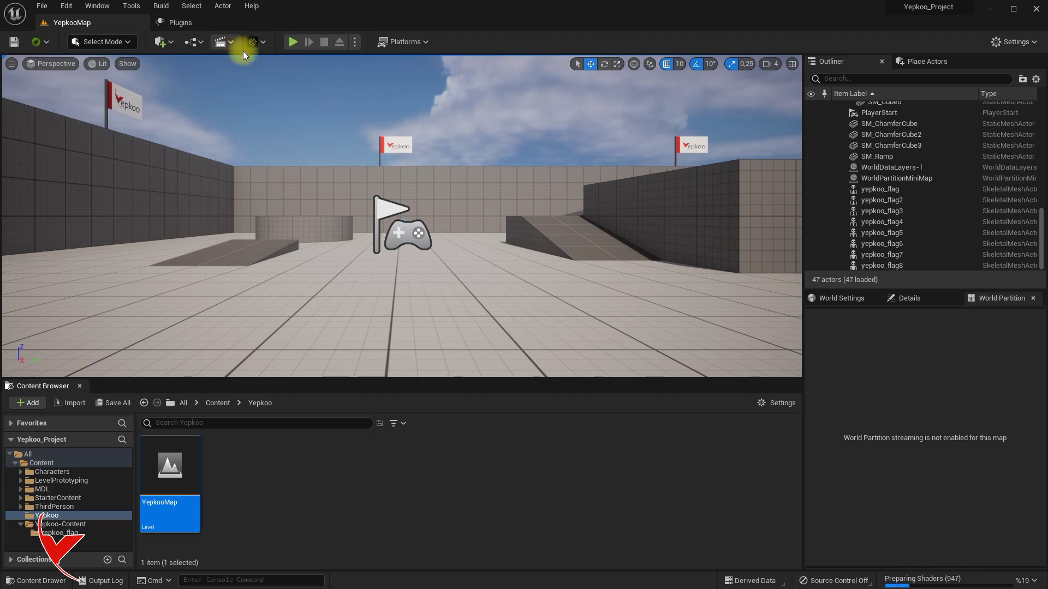
- Close the Plugins tab and open Quixel Bridge from the Add menu
left_click(265, 44)
left_click(197, 26)
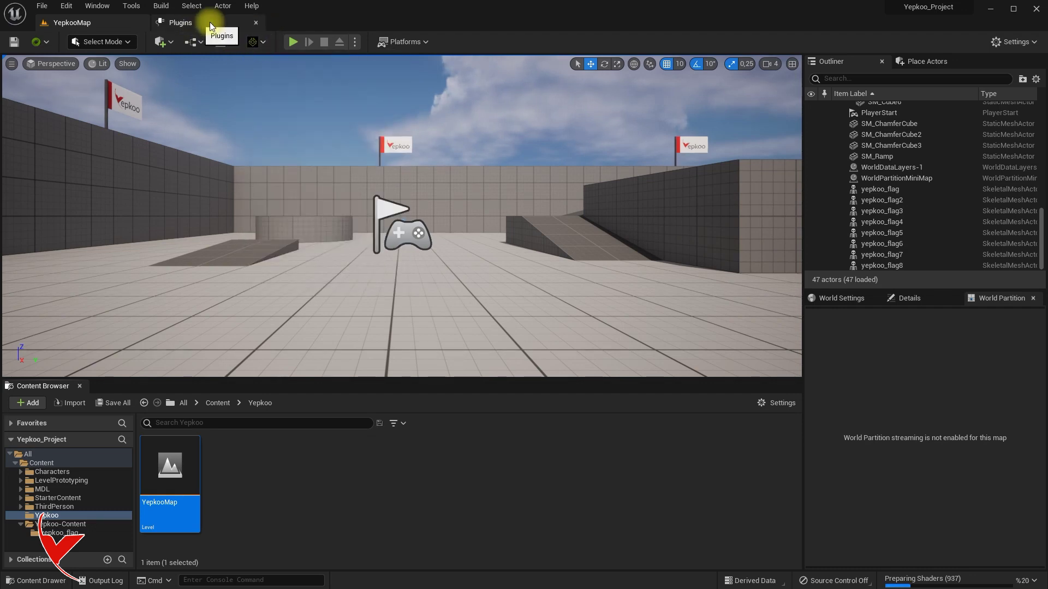
left_click(256, 22)
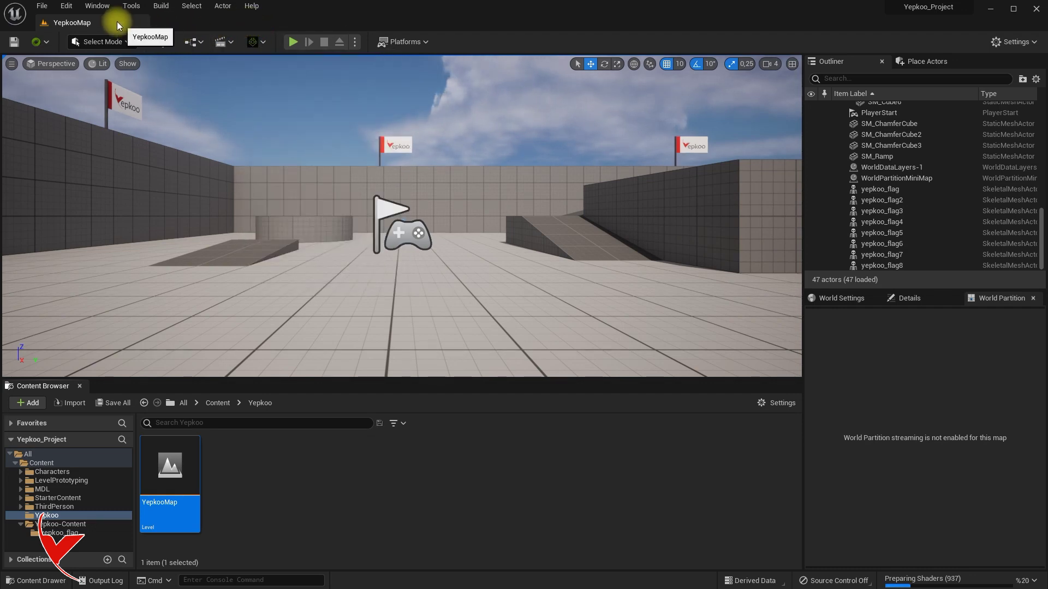
left_click(165, 45)
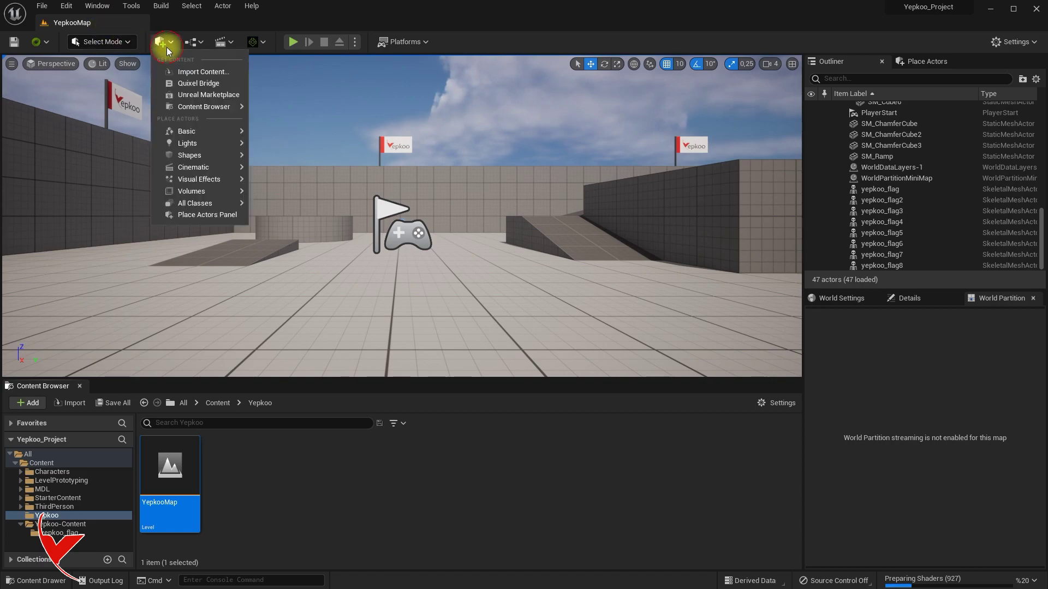
left_click(186, 83)
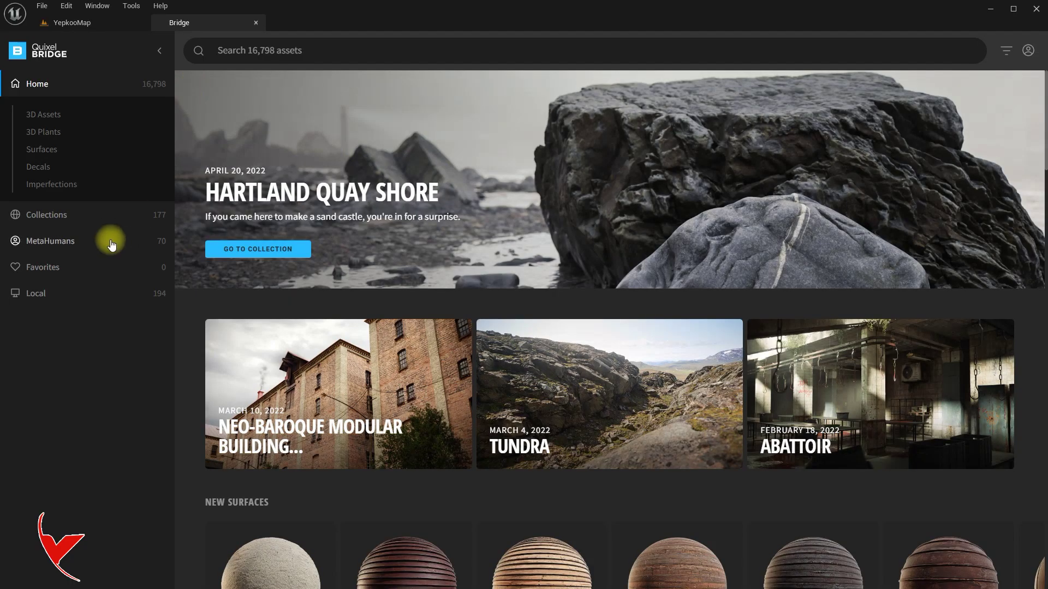
- Select the Ada preset under MetaHuman Presets and start MetaHuman Creator
left_click(105, 240)
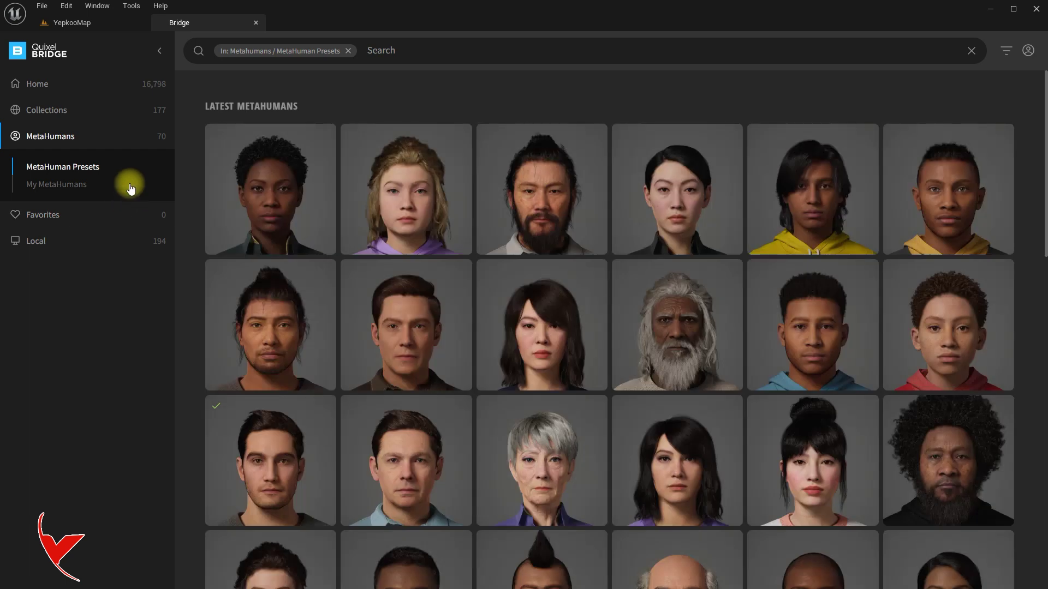
left_click(123, 187)
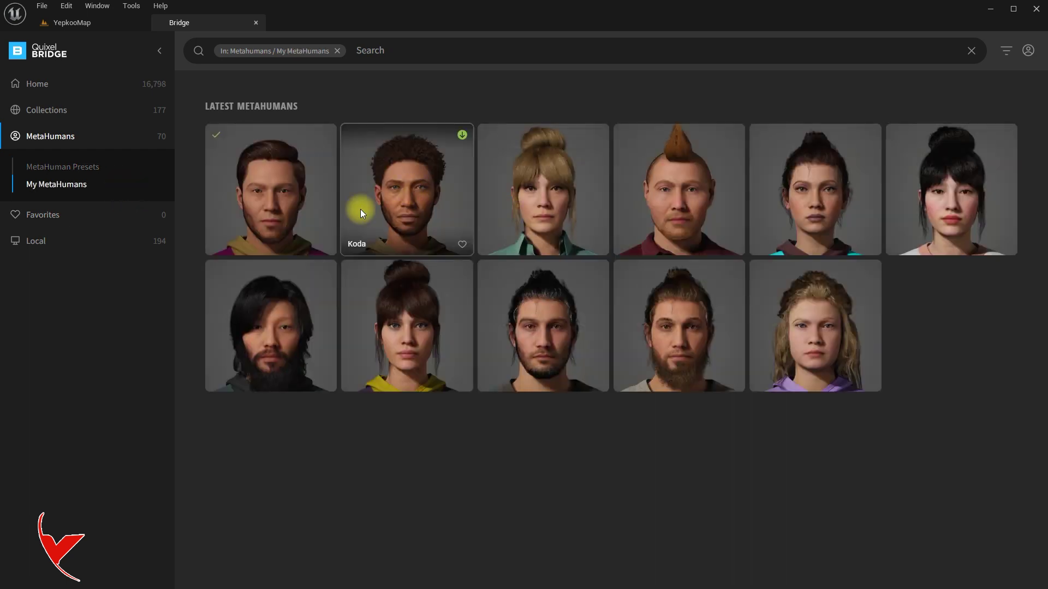
left_click(102, 167)
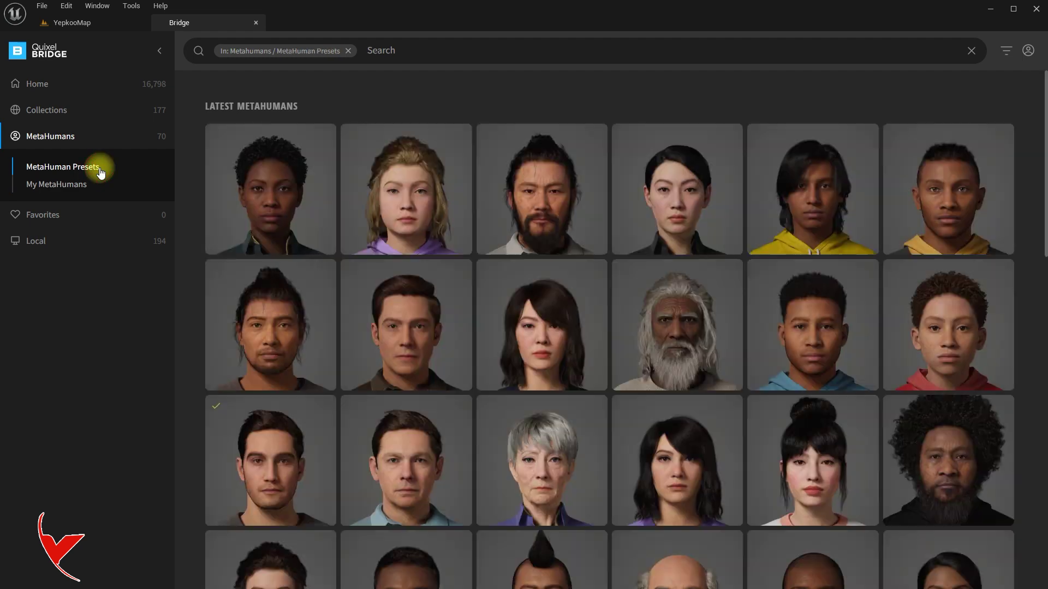
left_click(267, 172)
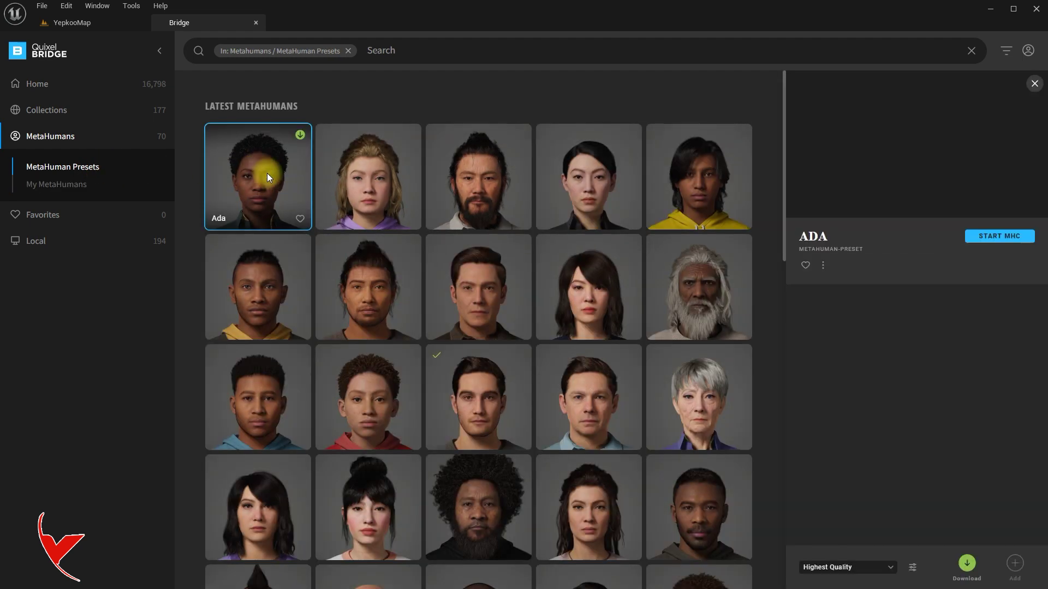
left_click(1001, 235)
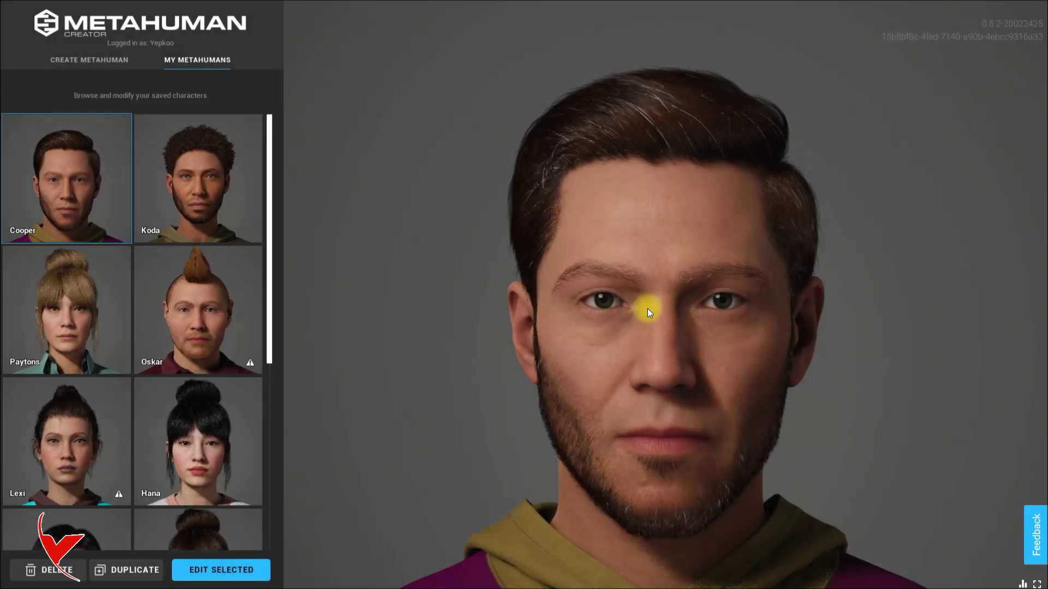
- Create a new MetaHuman from Ada and pause its preview animation
left_click(91, 60)
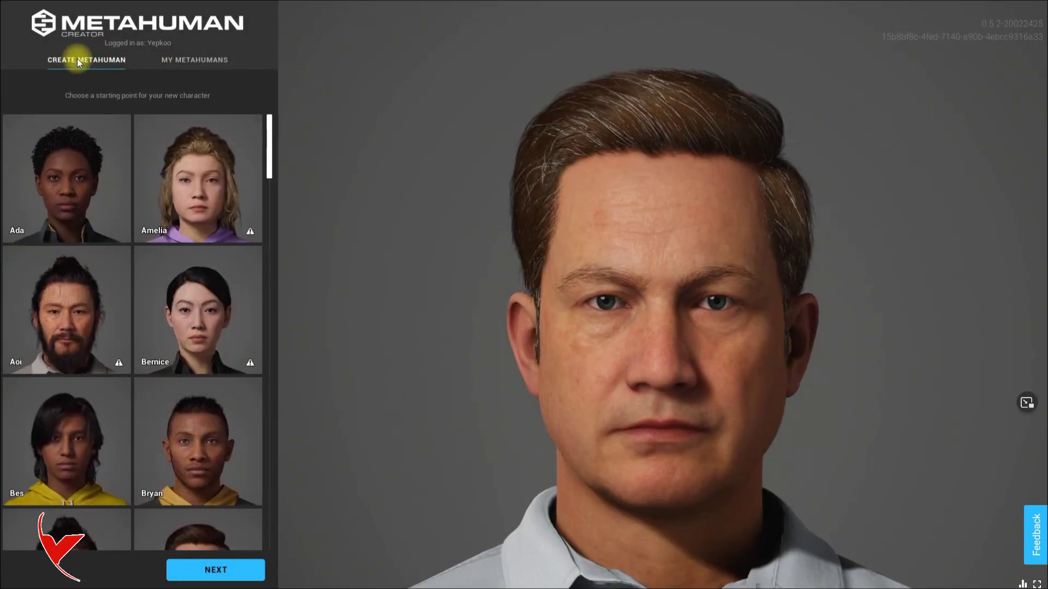
left_click(77, 163)
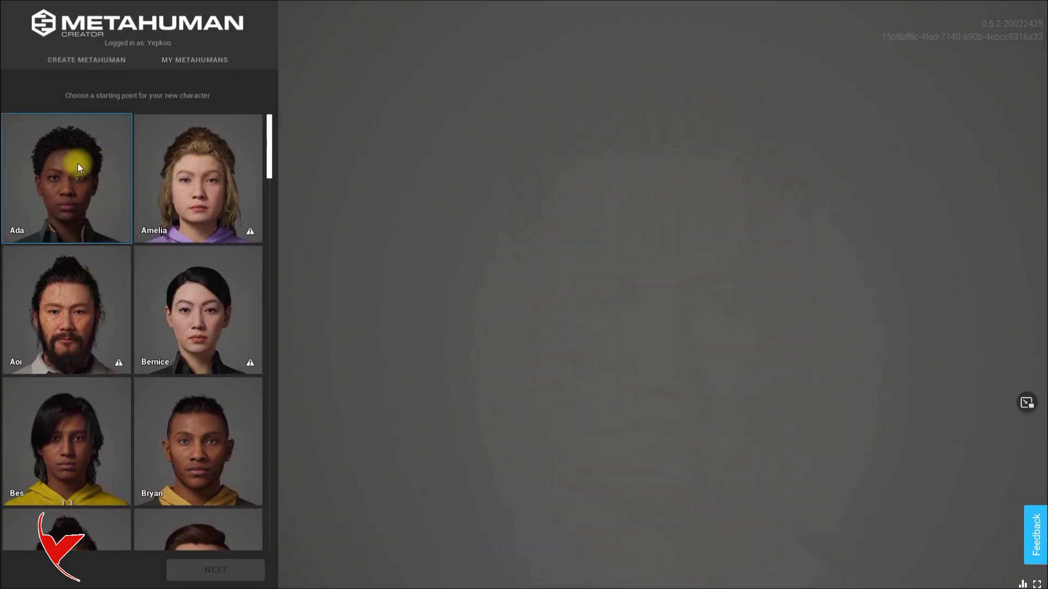
left_click(220, 571)
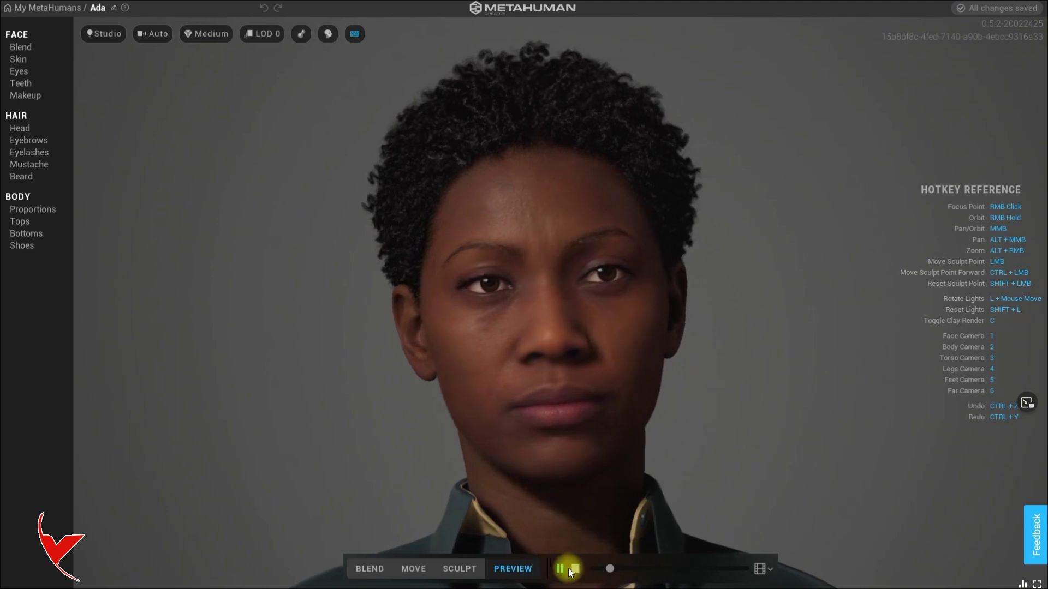
left_click(575, 570)
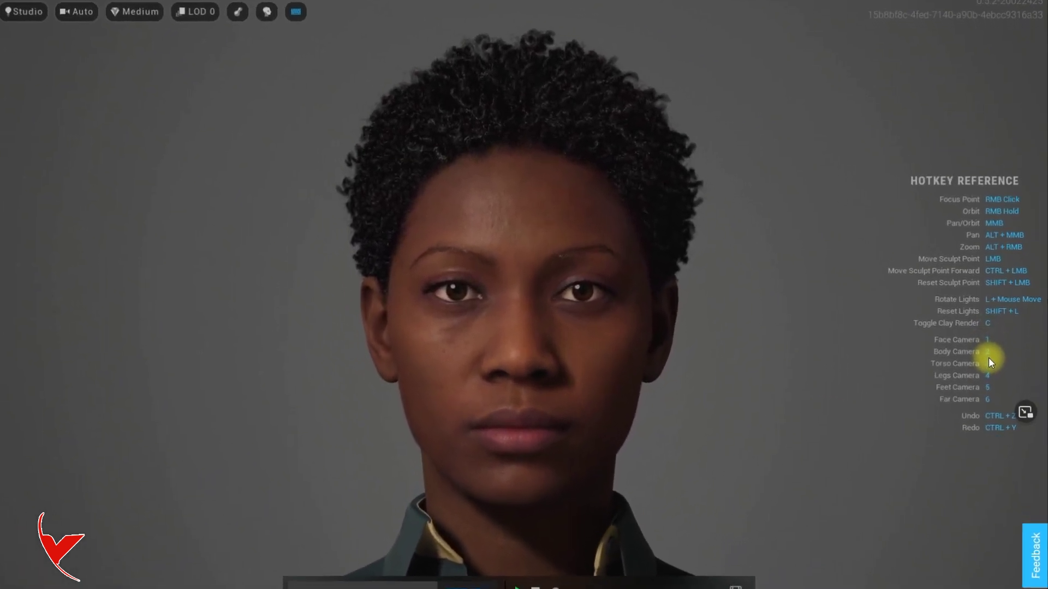
- Inspect Ada through camera views 2–6: body, torso, legs, feet and far
key("2")
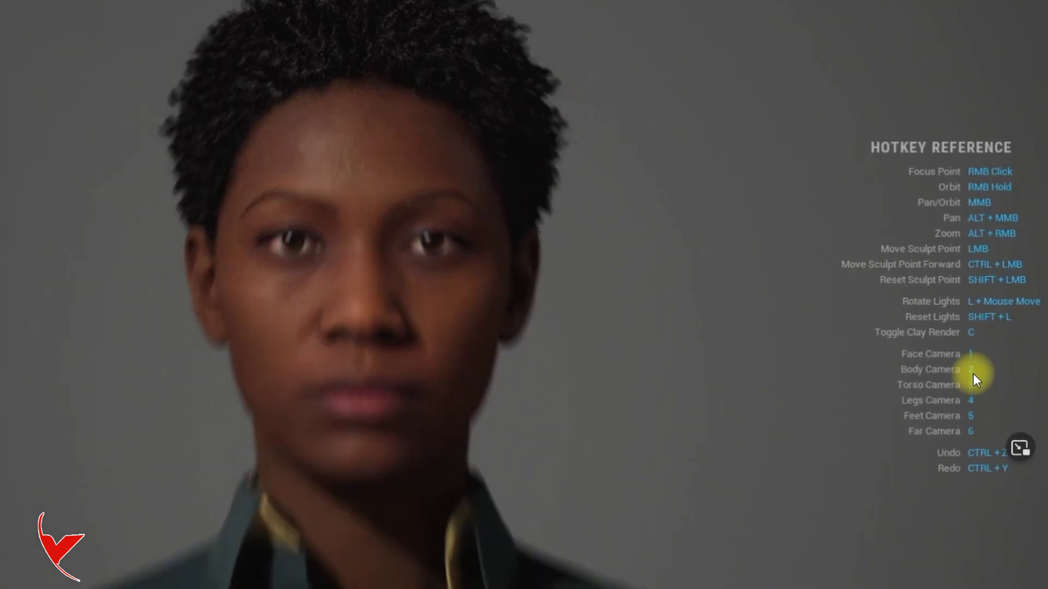
key("3")
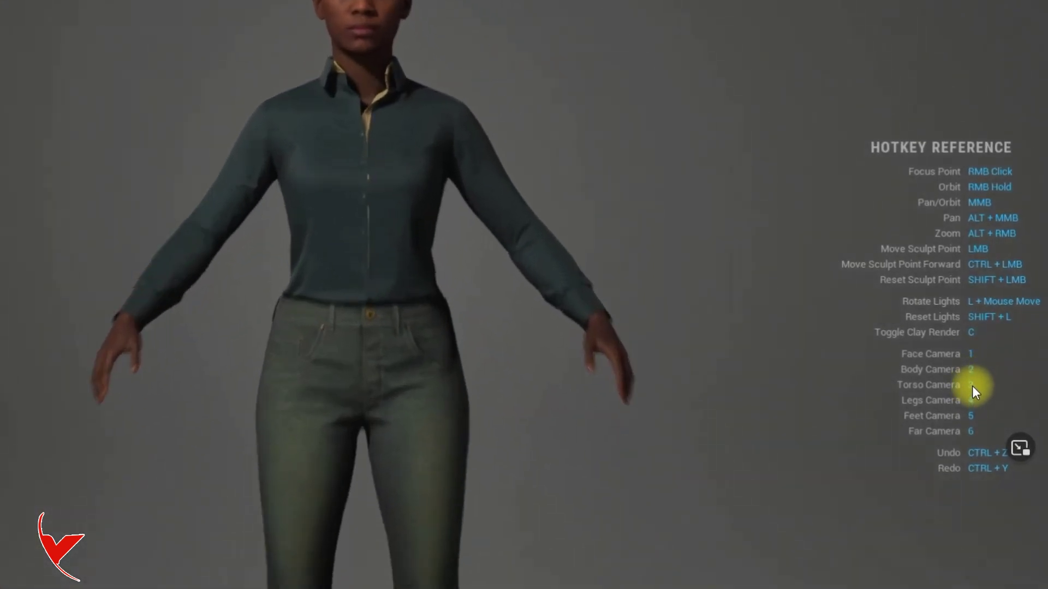
key("4")
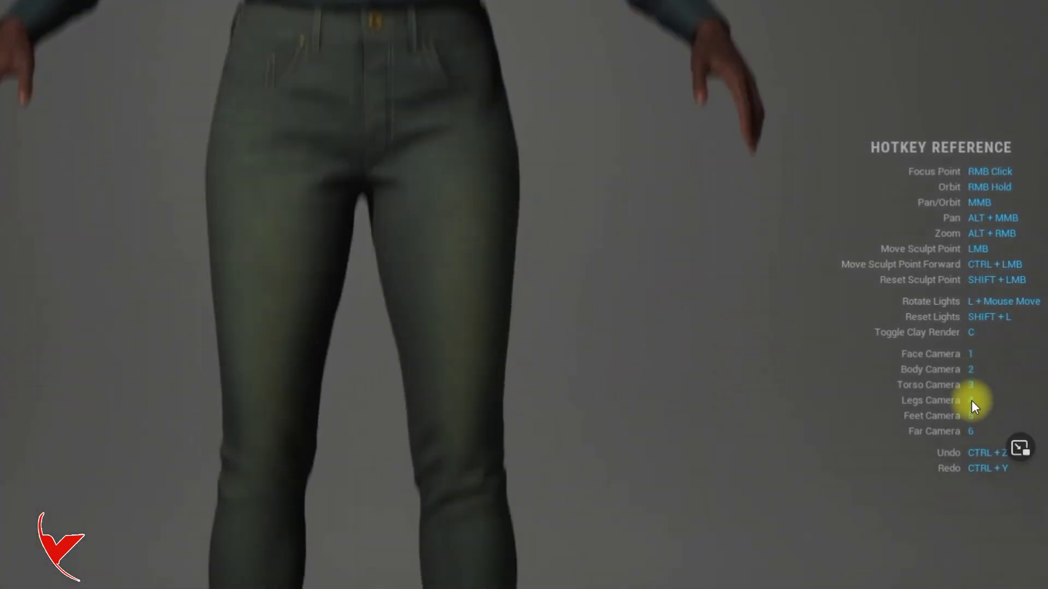
key("5")
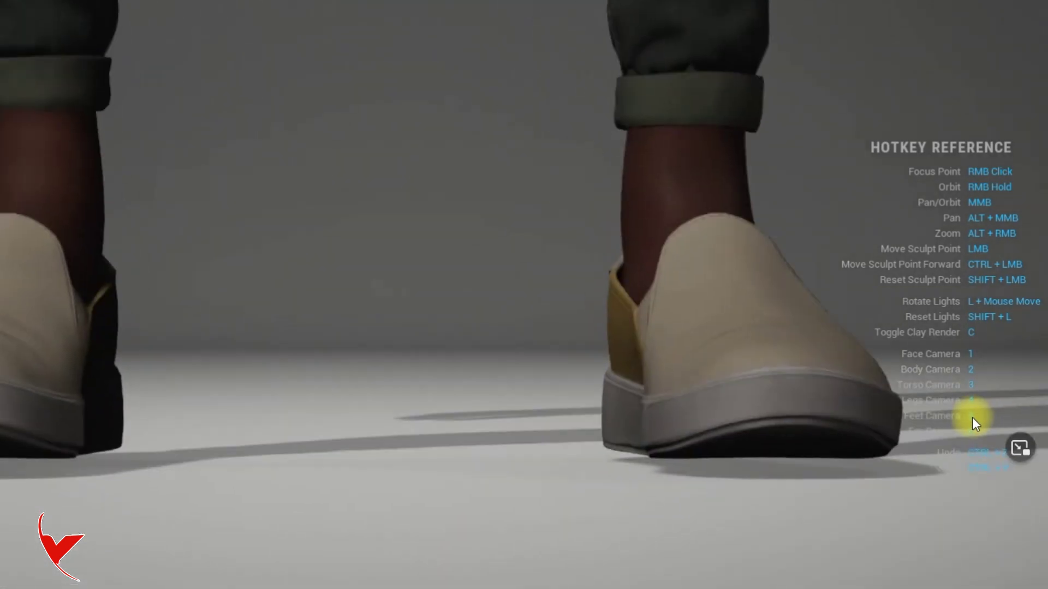
key("6")
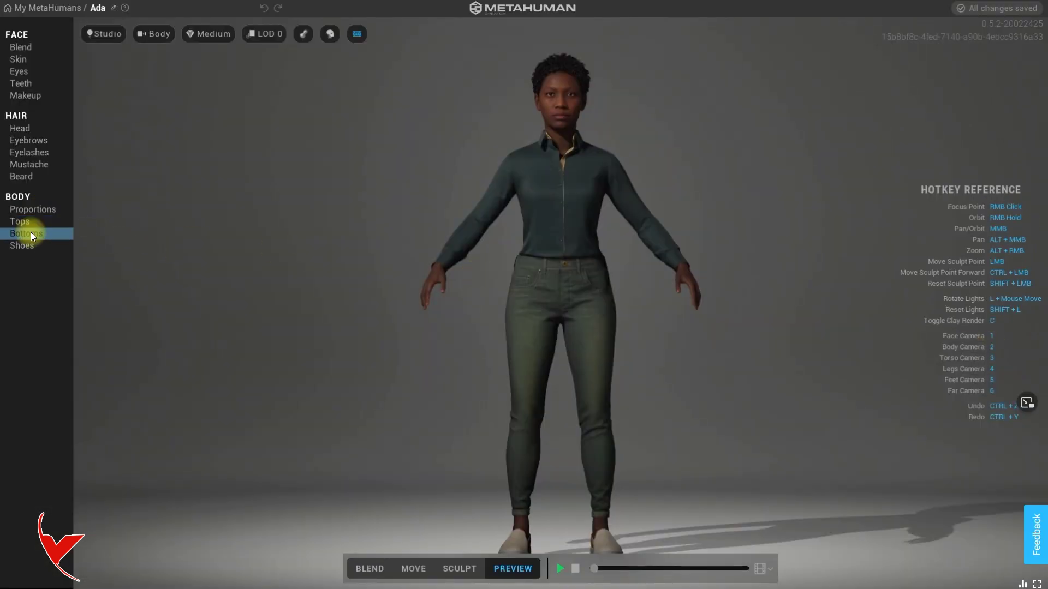
- Recolour Ada's shoes pink
left_click(31, 247)
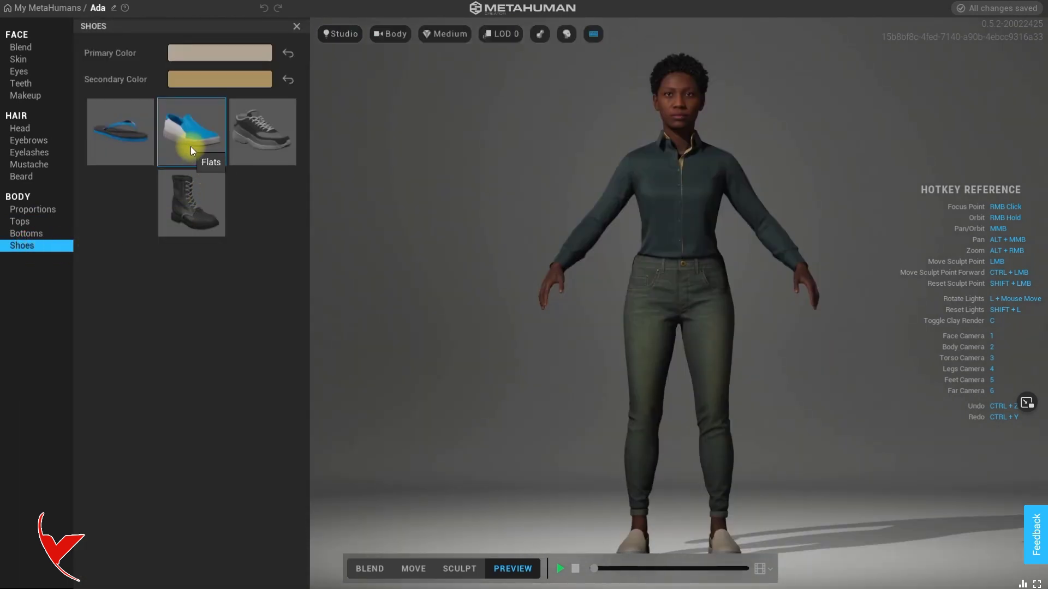
left_click(209, 53)
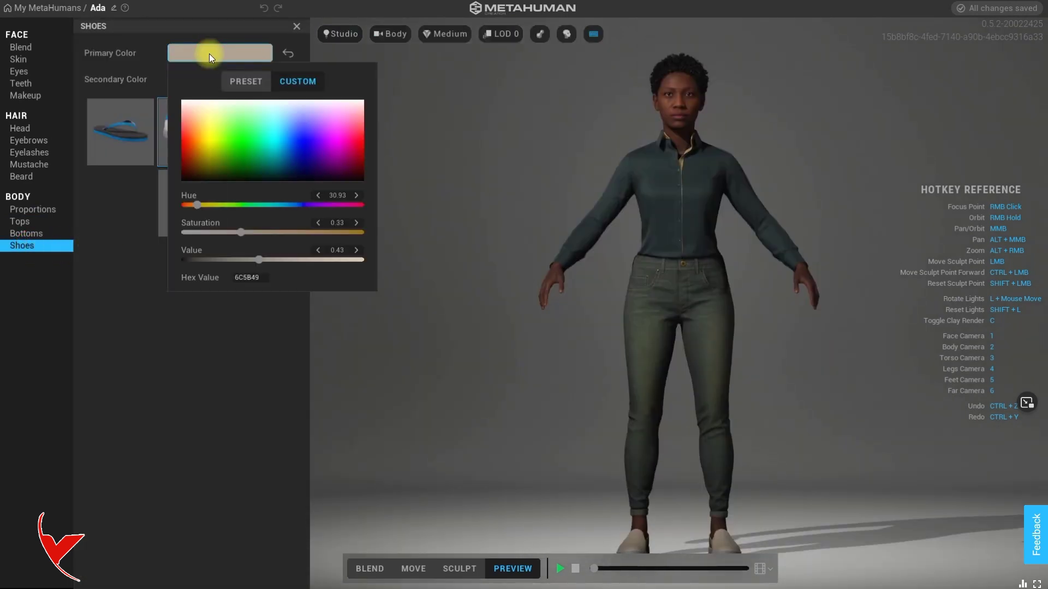
mouse_move(351, 143)
left_mouse_down()
mouse_move(306, 143)
mouse_move(363, 166)
left_mouse_up()
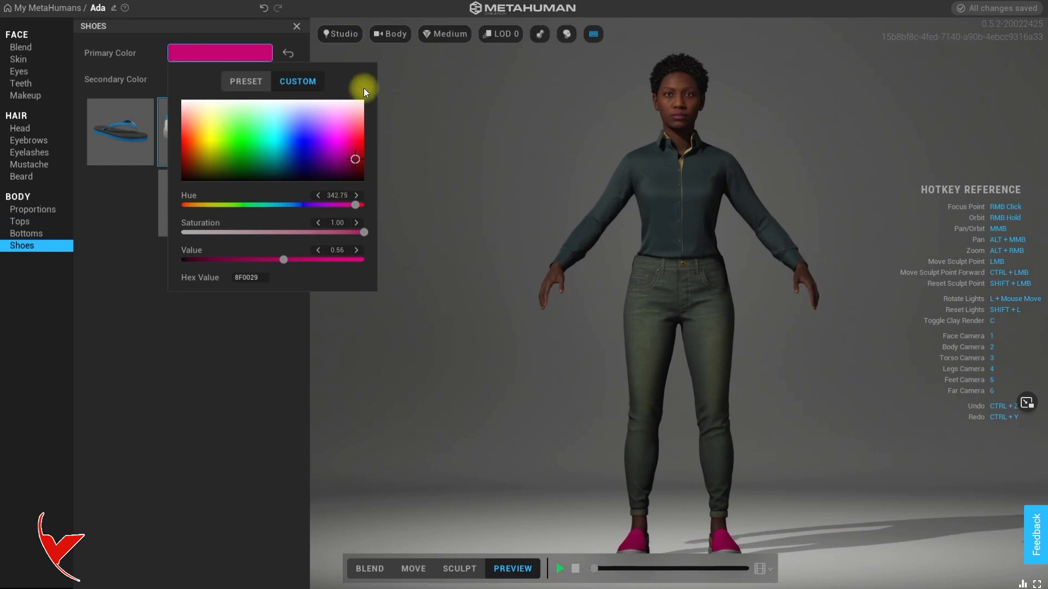
left_click(125, 189)
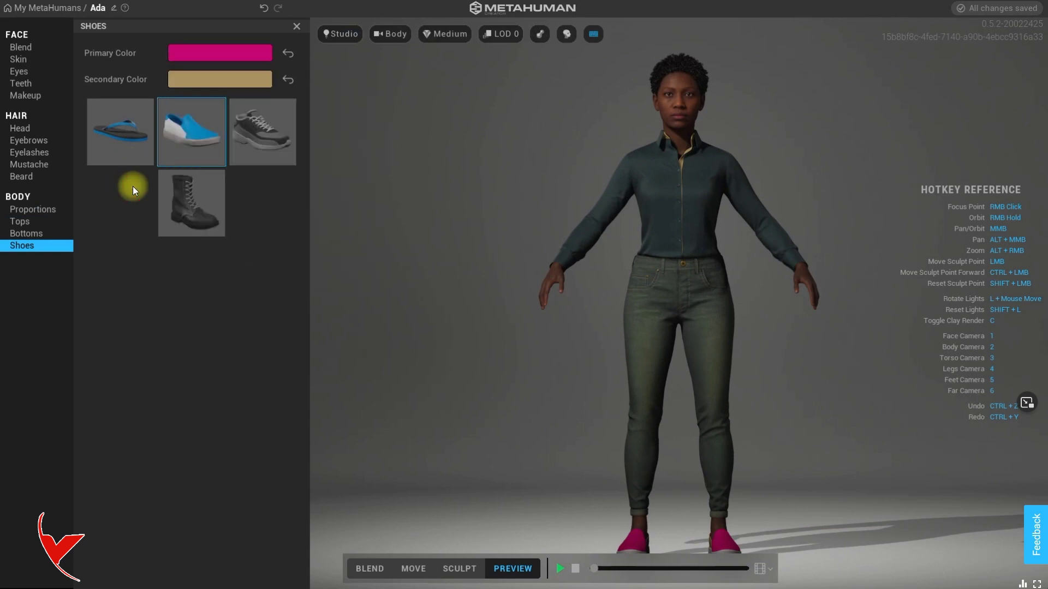
- Dress Ada in Cargo Pants coloured dark red
left_click(37, 233)
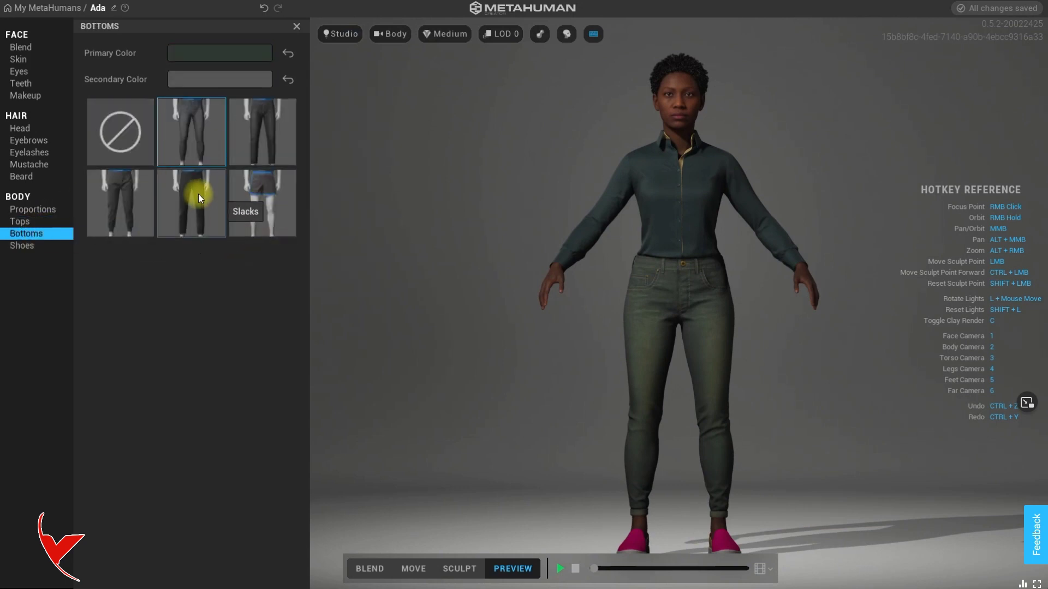
left_click(147, 195)
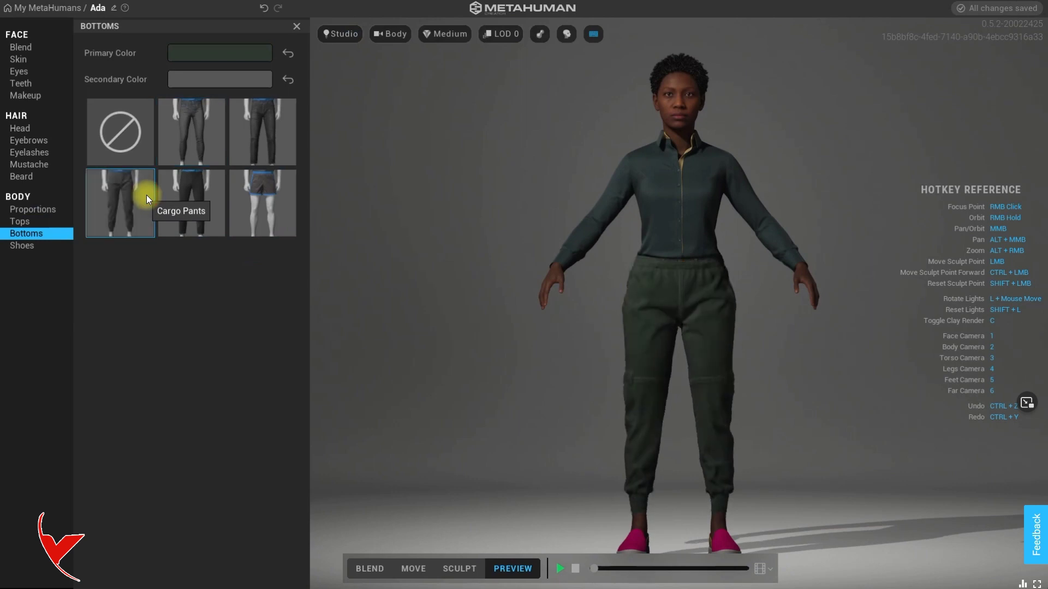
left_click(206, 55)
mouse_move(308, 140)
left_mouse_down()
mouse_move(348, 149)
mouse_move(364, 180)
left_mouse_up()
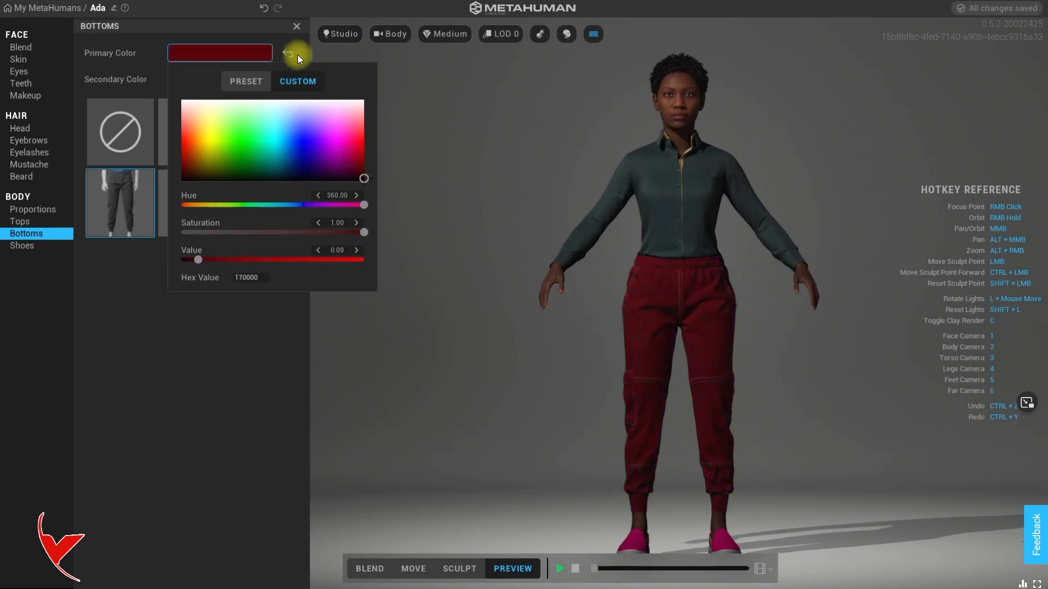
- Dress Ada in the Hoodie recoloured blue (001677)
left_click(34, 222)
left_click(193, 201)
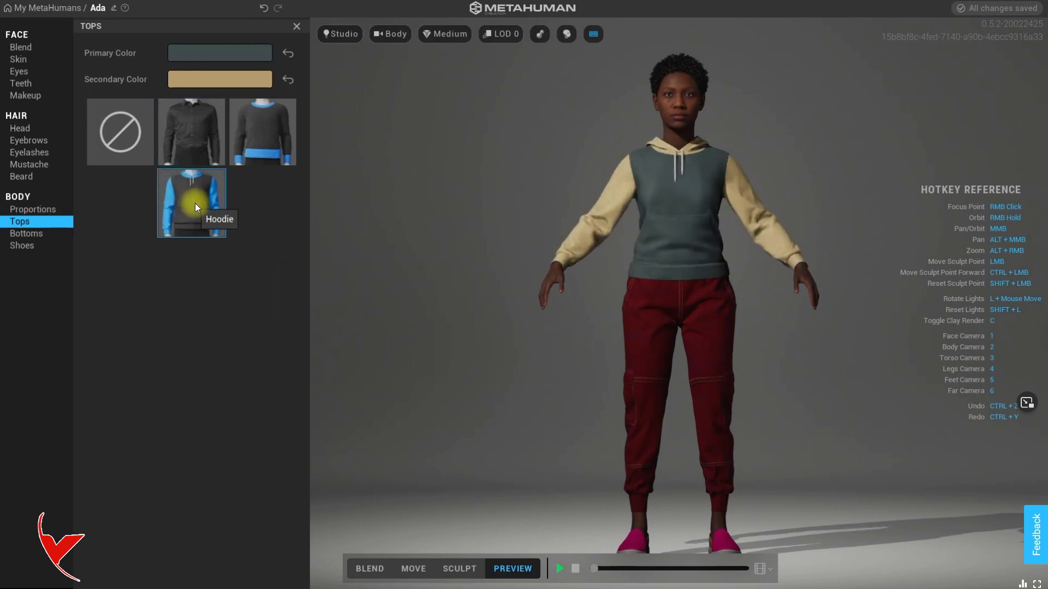
left_click(226, 57)
mouse_move(242, 140)
left_mouse_down()
mouse_move(300, 153)
mouse_move(298, 164)
left_mouse_up()
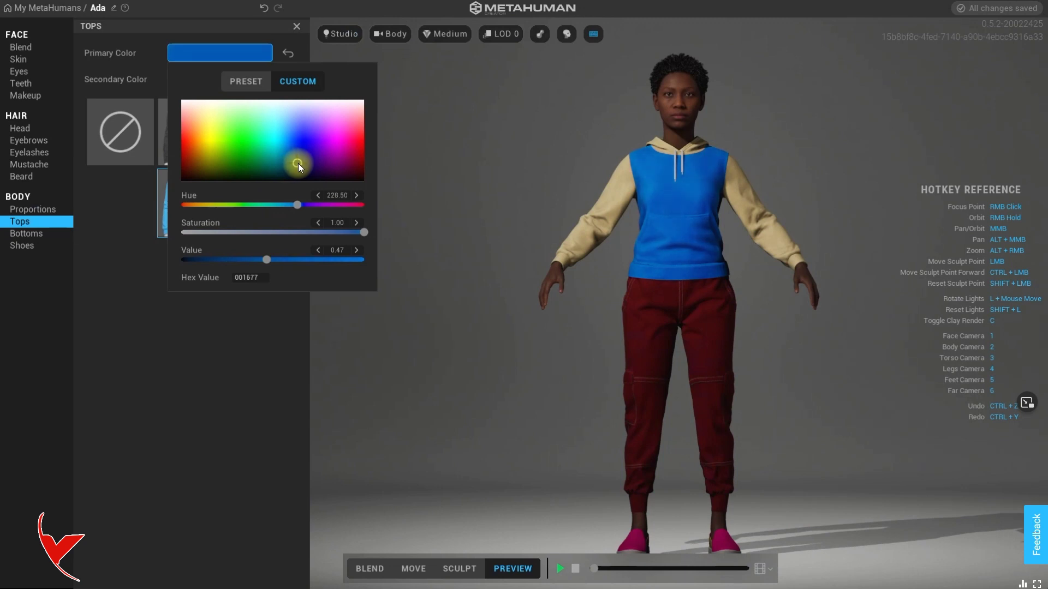
left_click(26, 95)
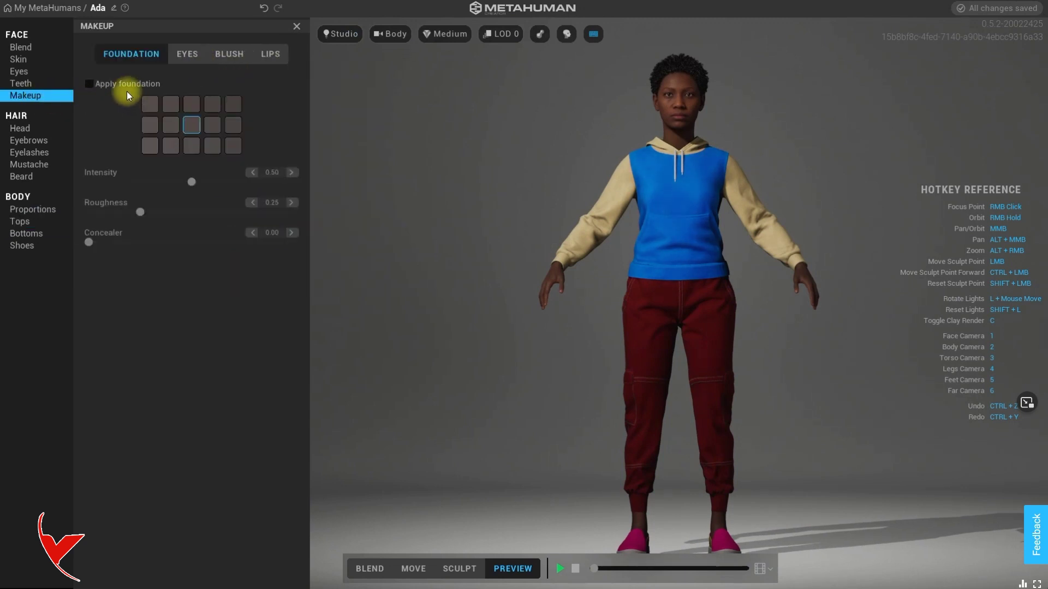
- Change the eyeliner style and apply red High Curve blush at face camera
left_click(188, 54)
left_click(273, 249)
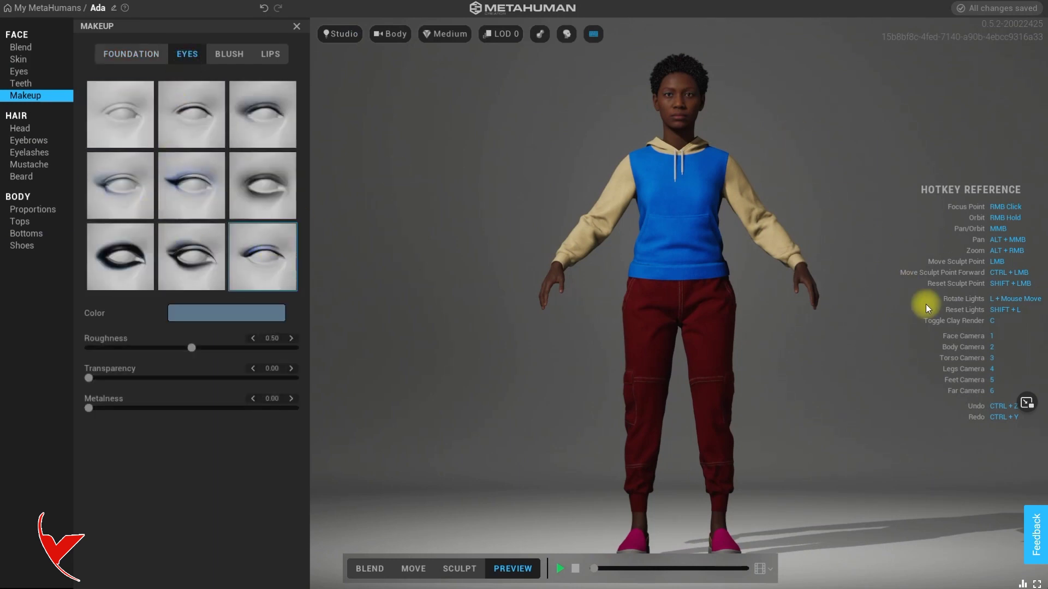
key("1")
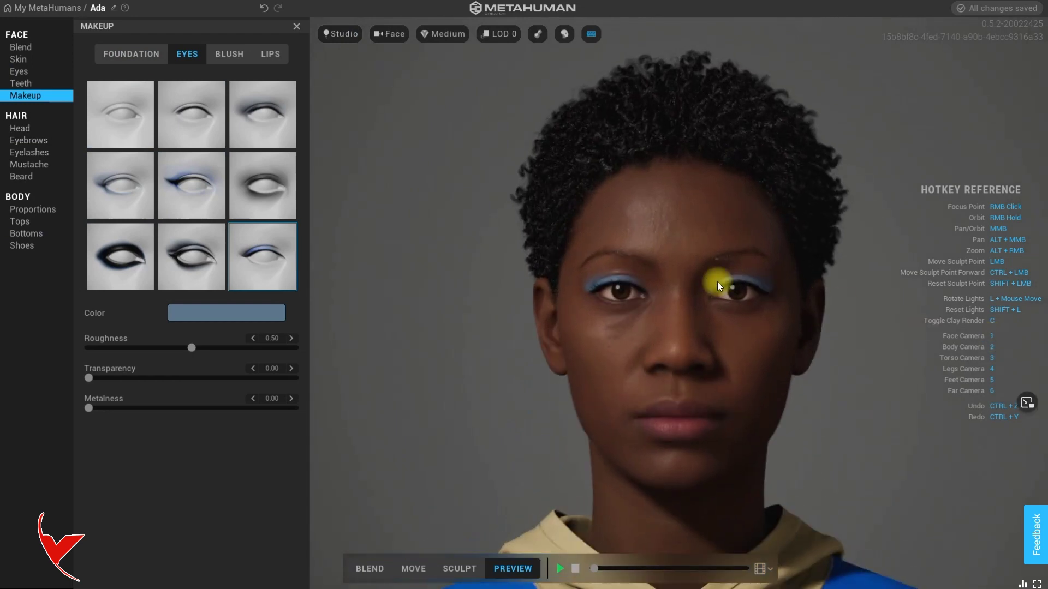
left_click(230, 53)
left_click(228, 172)
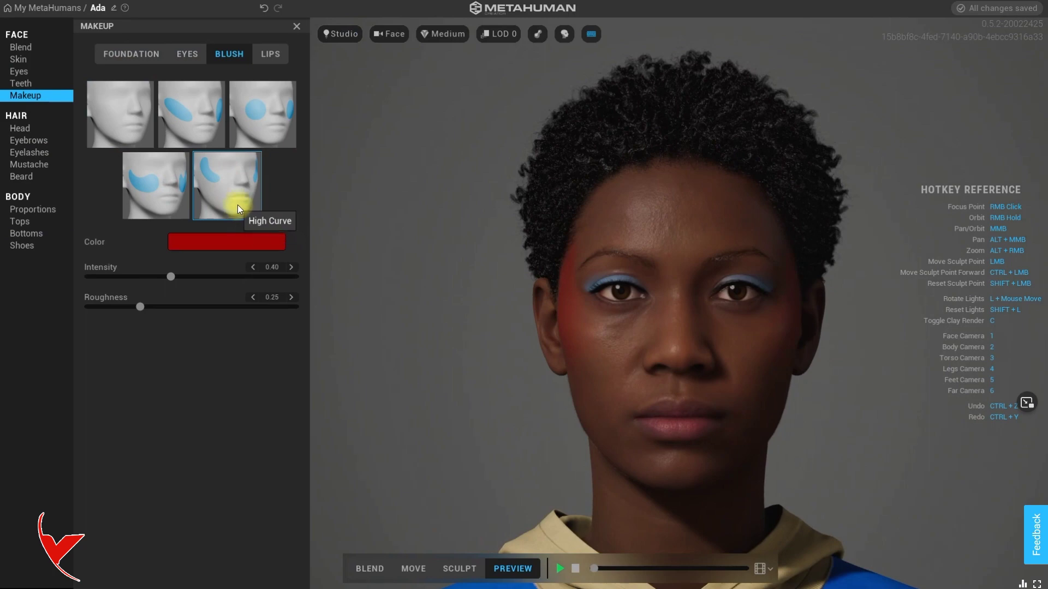
- Apply red Natural lipstick and return to the body camera
left_click(265, 59)
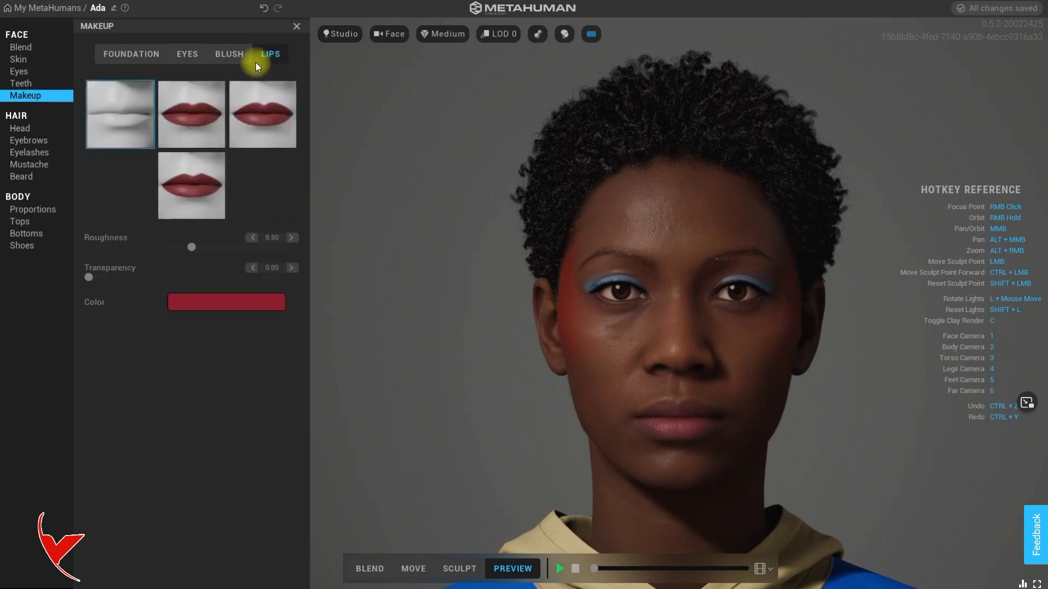
left_click(192, 120)
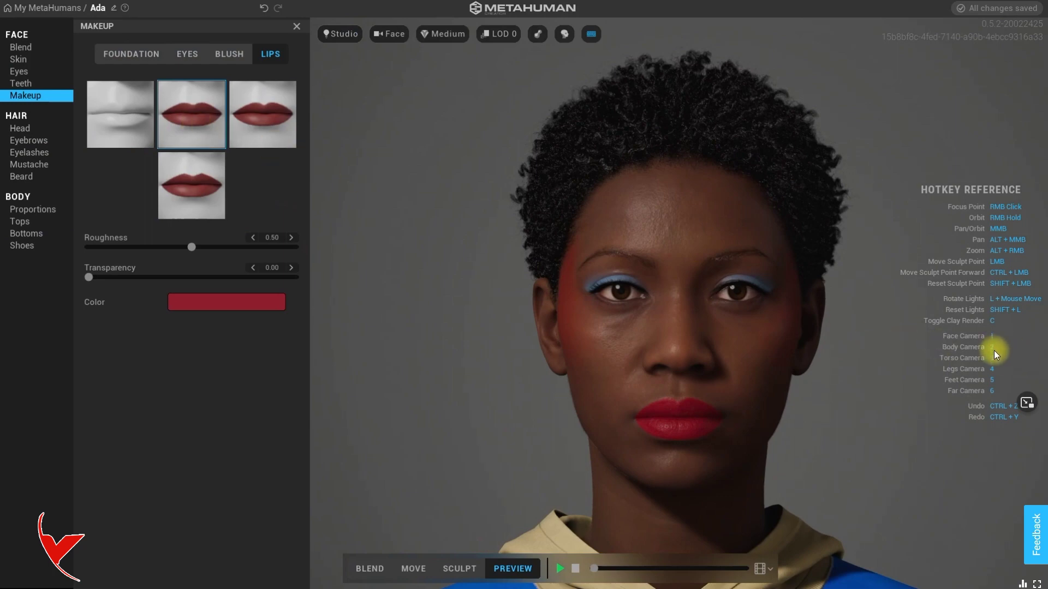
key("2")
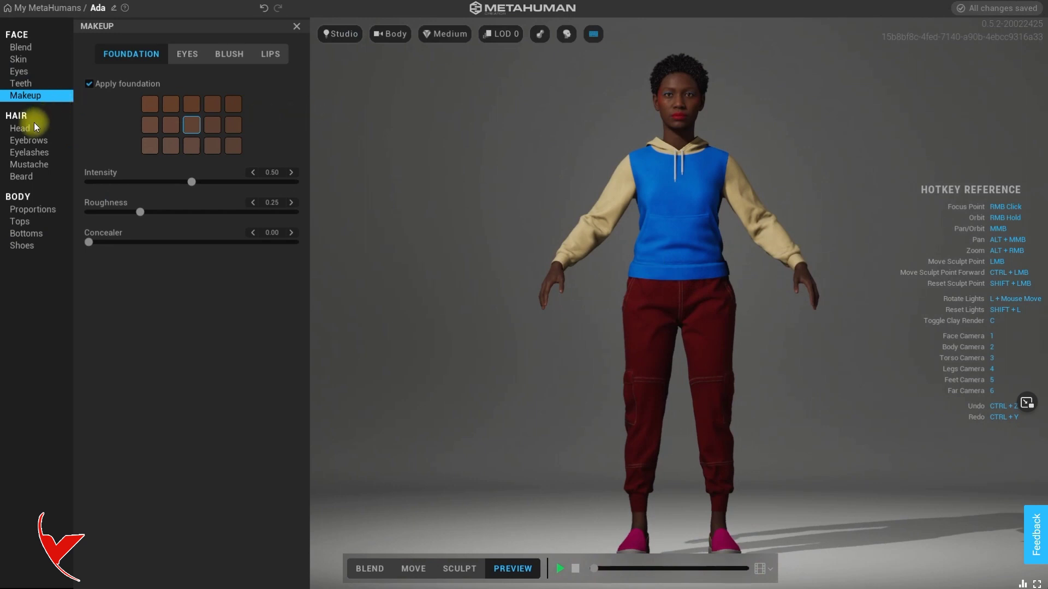
left_click(32, 128)
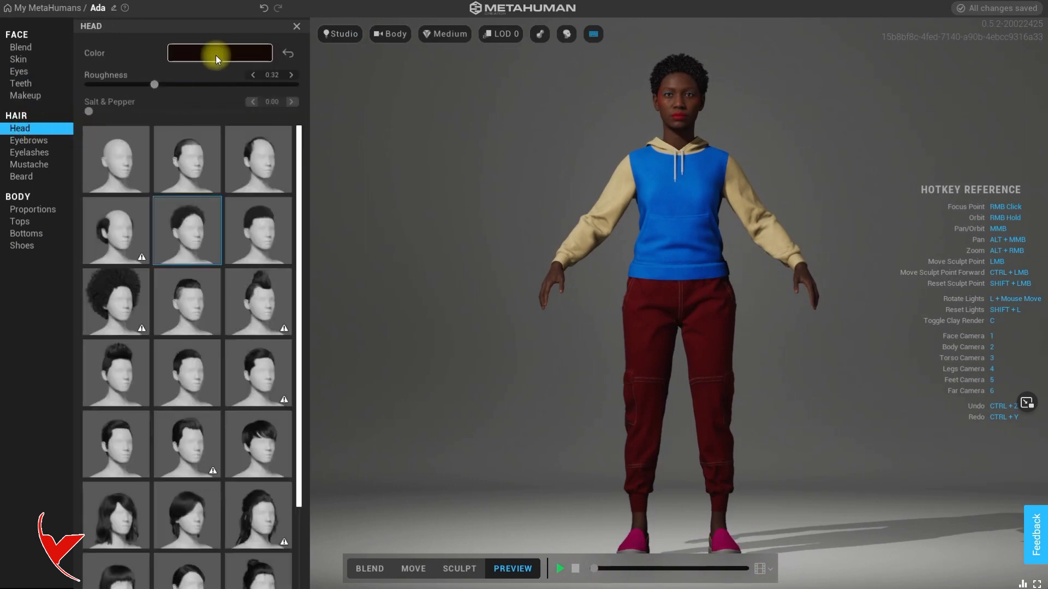
- Dye the hair a custom coppery orange with melanin 0.44 and redness 0.74
left_click(216, 56)
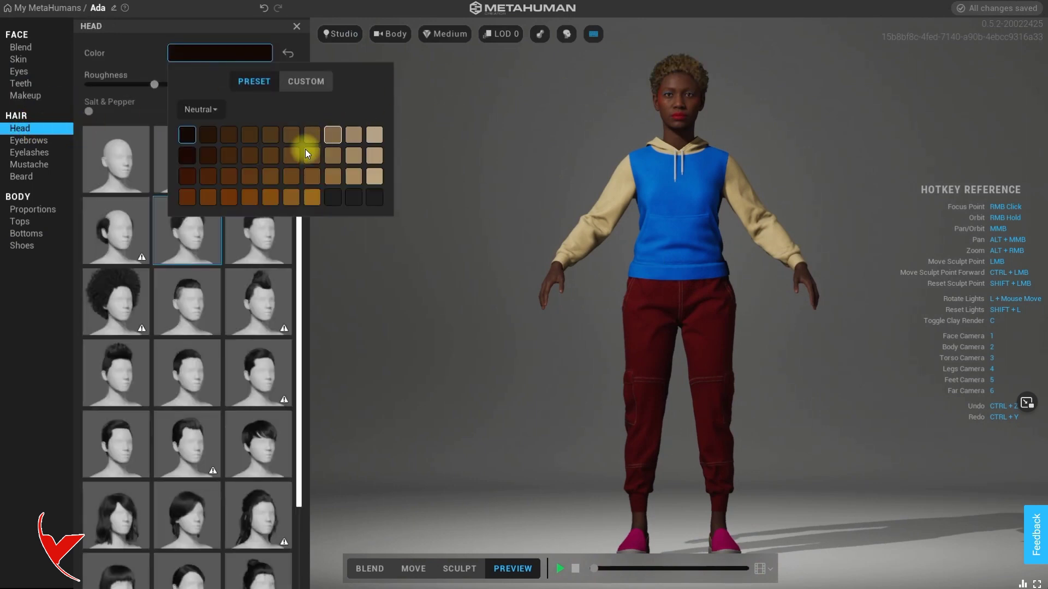
left_click(300, 85)
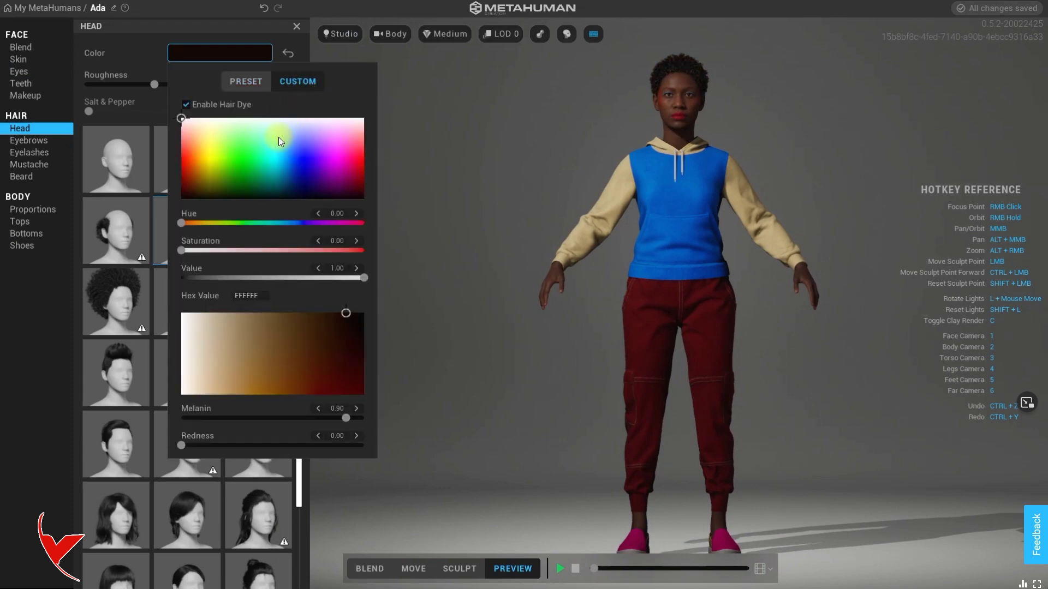
mouse_move(319, 158)
left_mouse_down()
mouse_move(338, 162)
mouse_move(347, 145)
left_mouse_up()
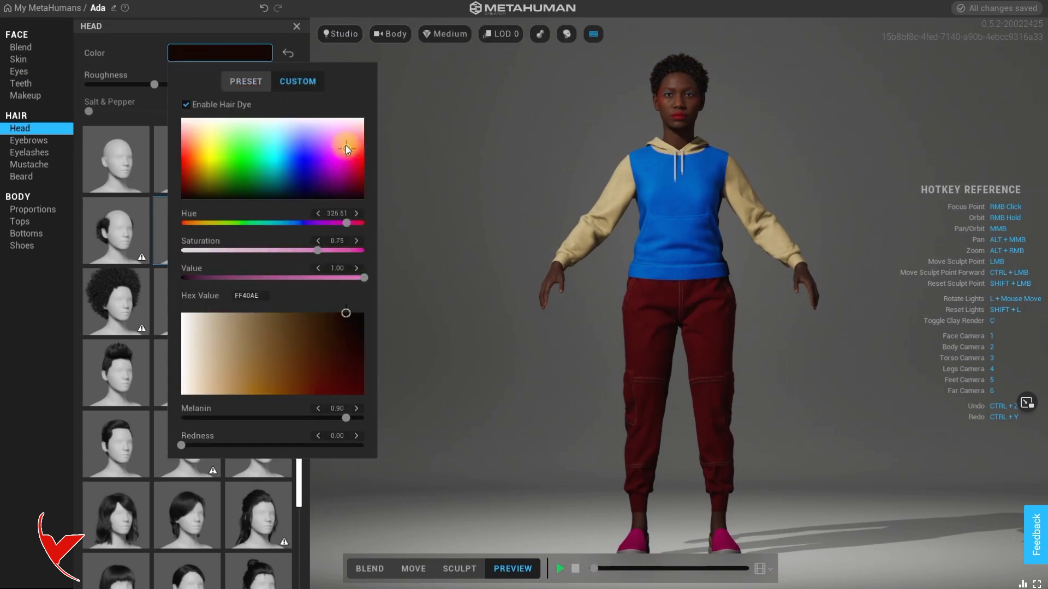
mouse_move(344, 313)
left_mouse_down()
mouse_move(242, 362)
mouse_move(263, 377)
left_mouse_up()
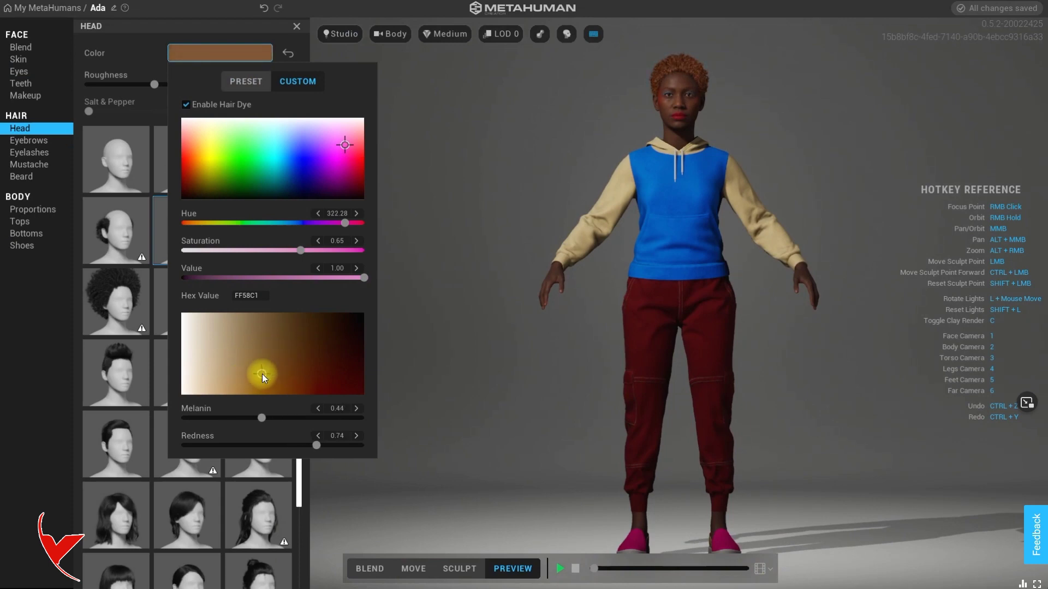
left_click(273, 38)
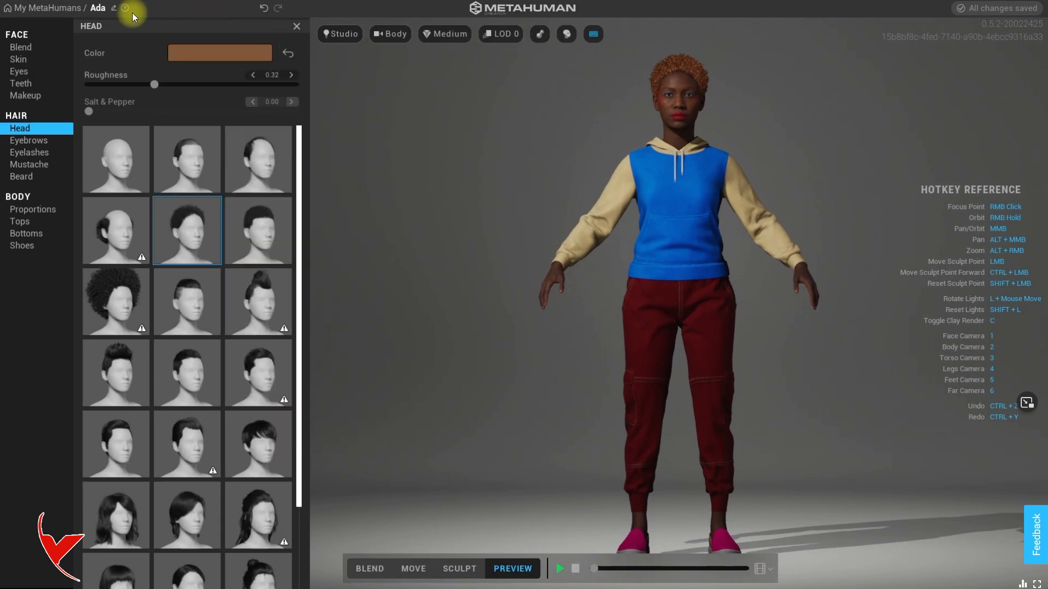
- Download the customised Ada from My MetaHumans at Medium Quality
left_click(47, 9)
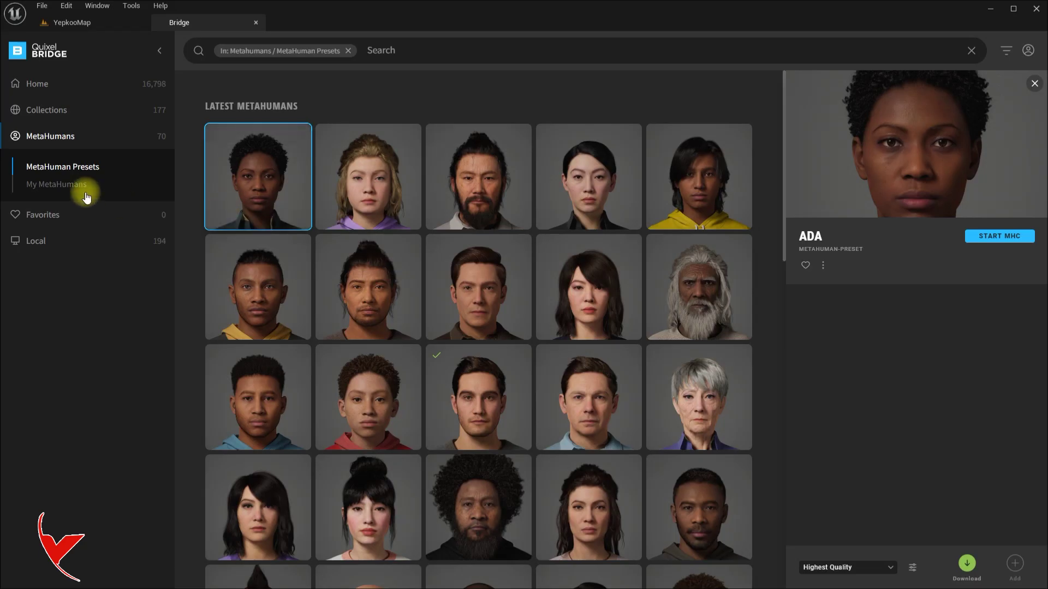
left_click(71, 186)
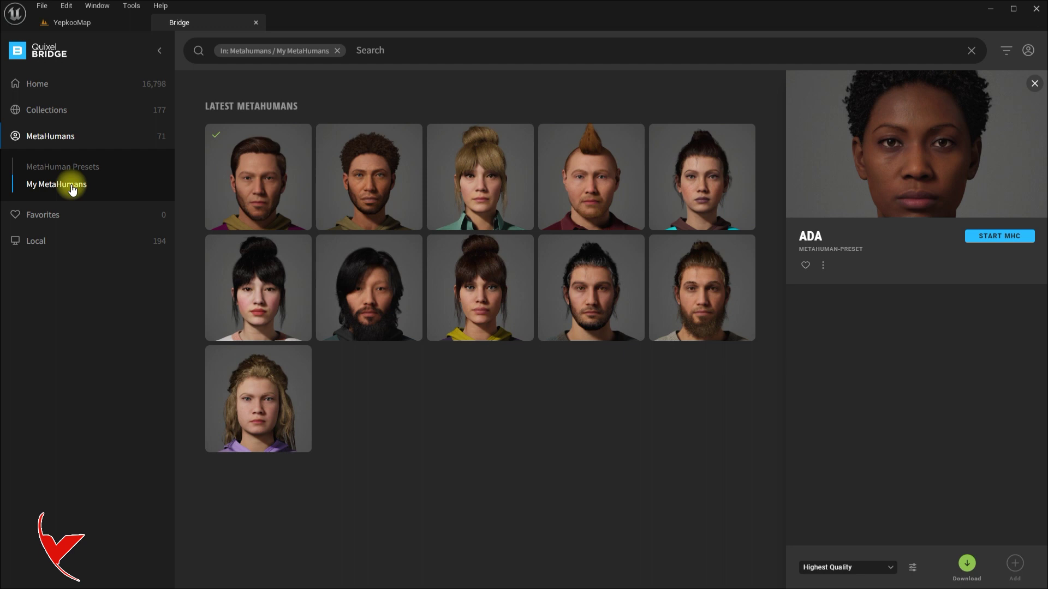
left_click(255, 179)
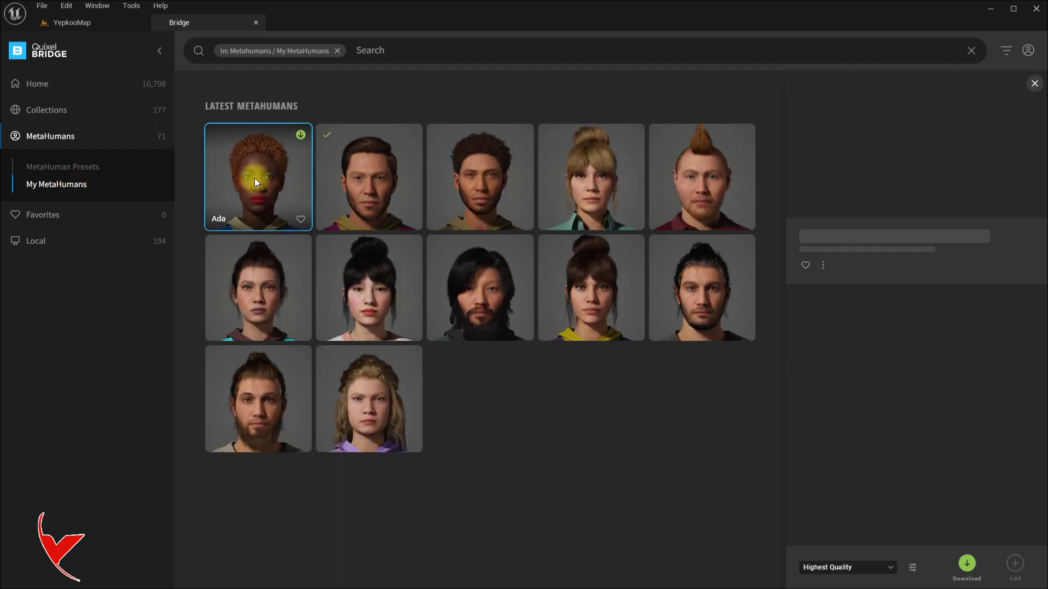
left_click(856, 567)
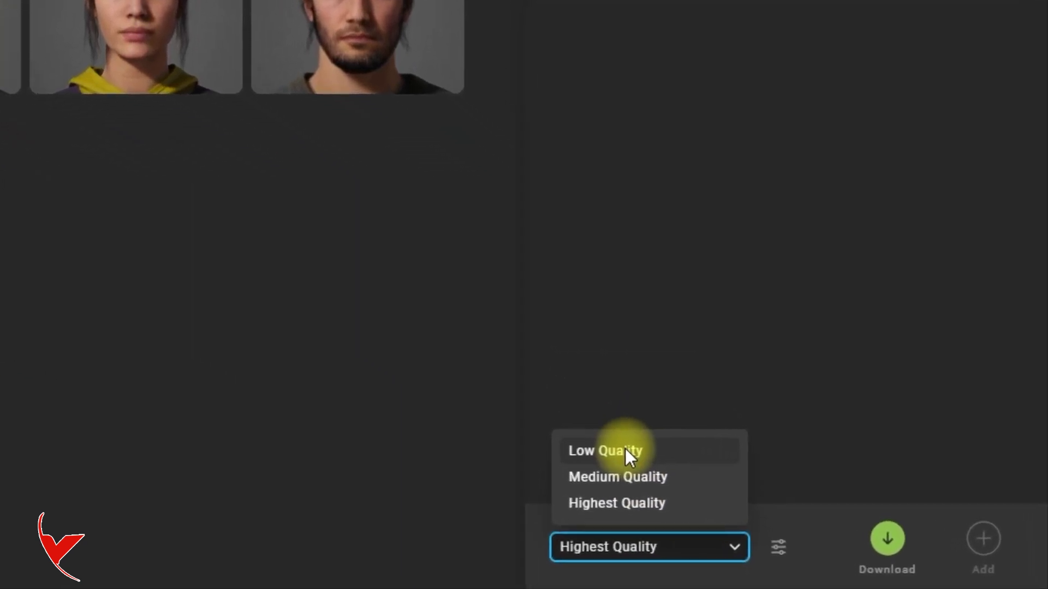
left_click(630, 476)
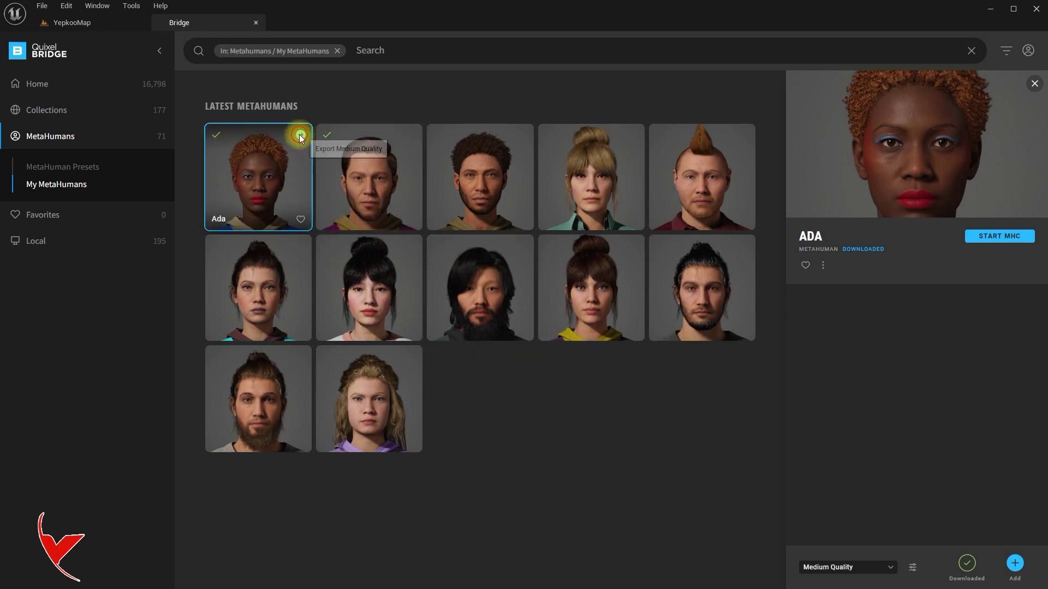
left_click(299, 135)
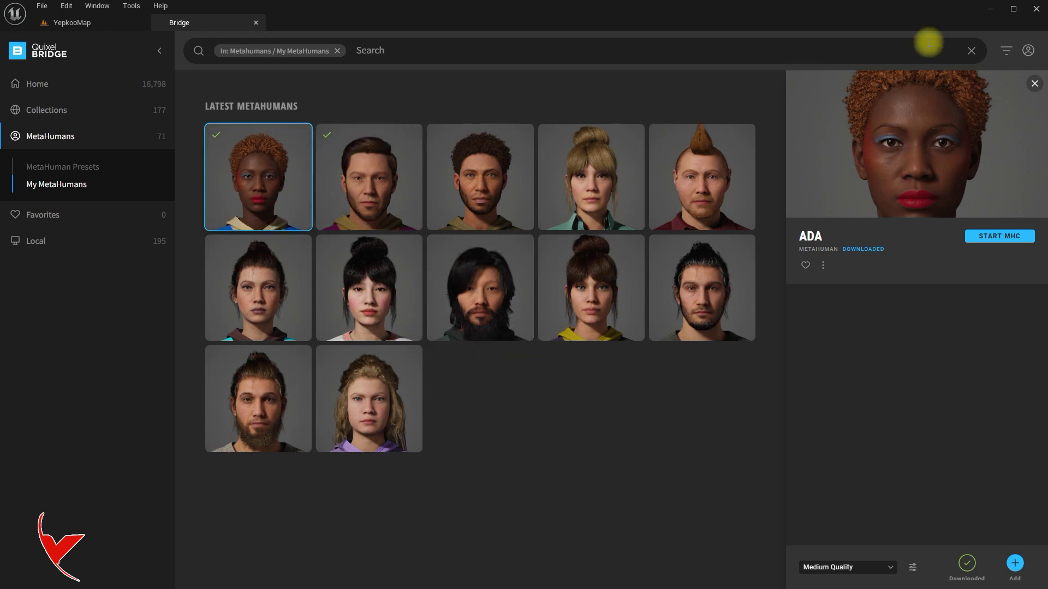
left_click(1039, 13)
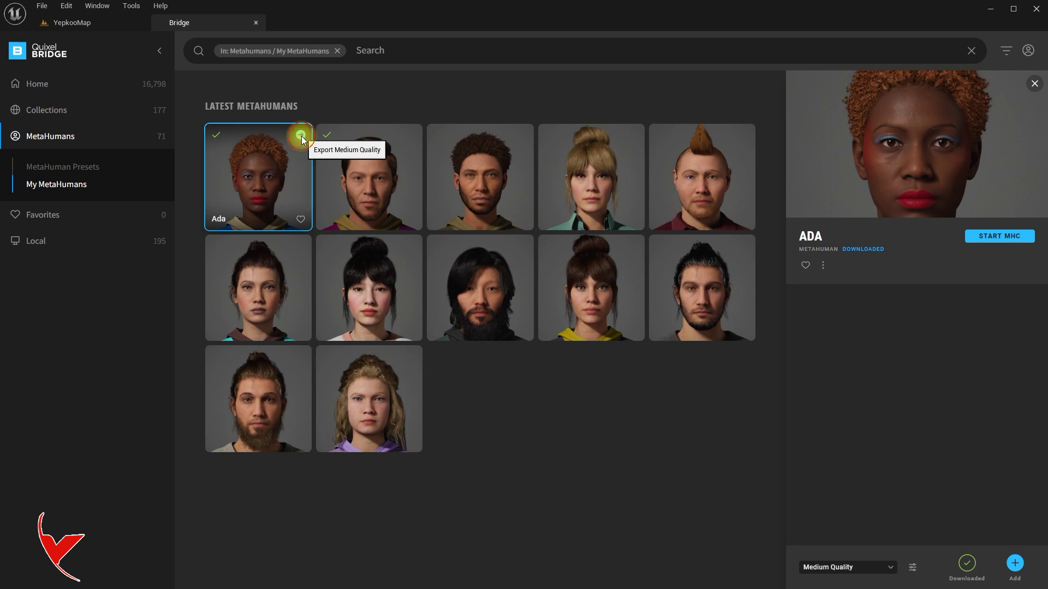
- Export the character to Unreal, enable both missing project settings, and restart after saving content
left_click(300, 136)
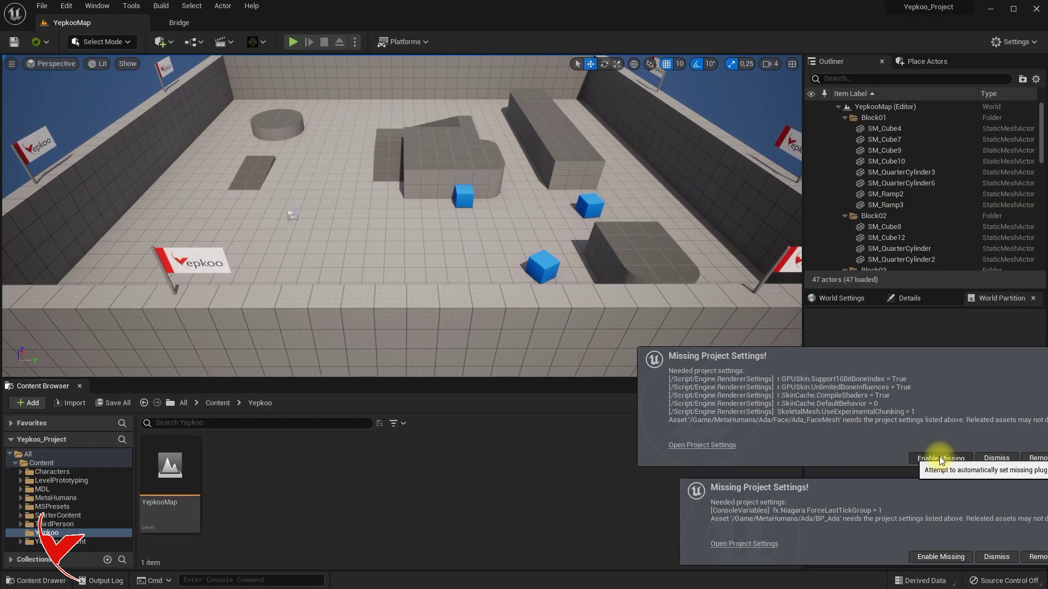
left_click(939, 457)
left_click(939, 556)
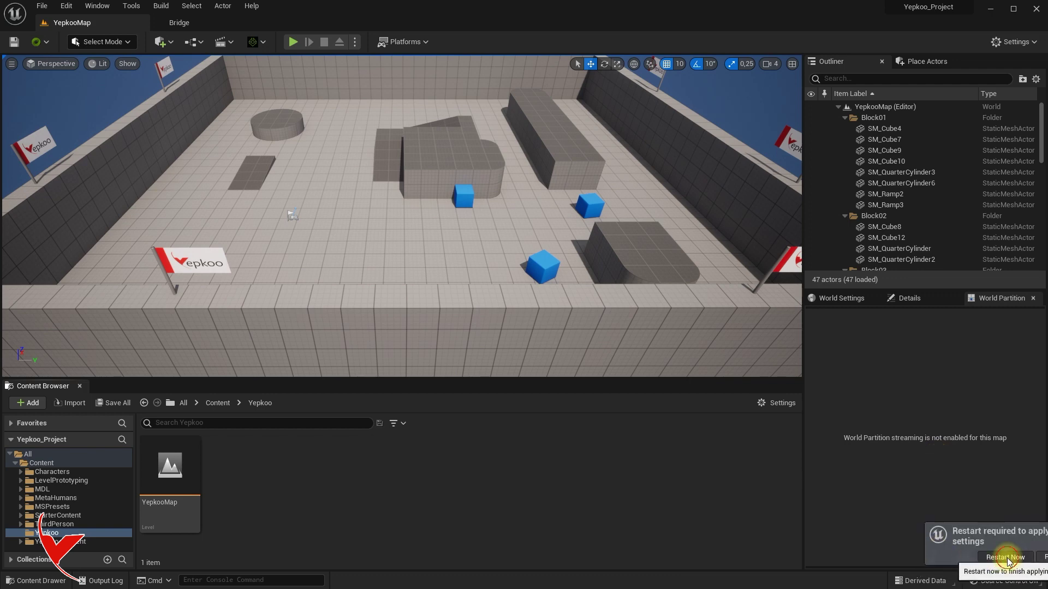
left_click(1007, 557)
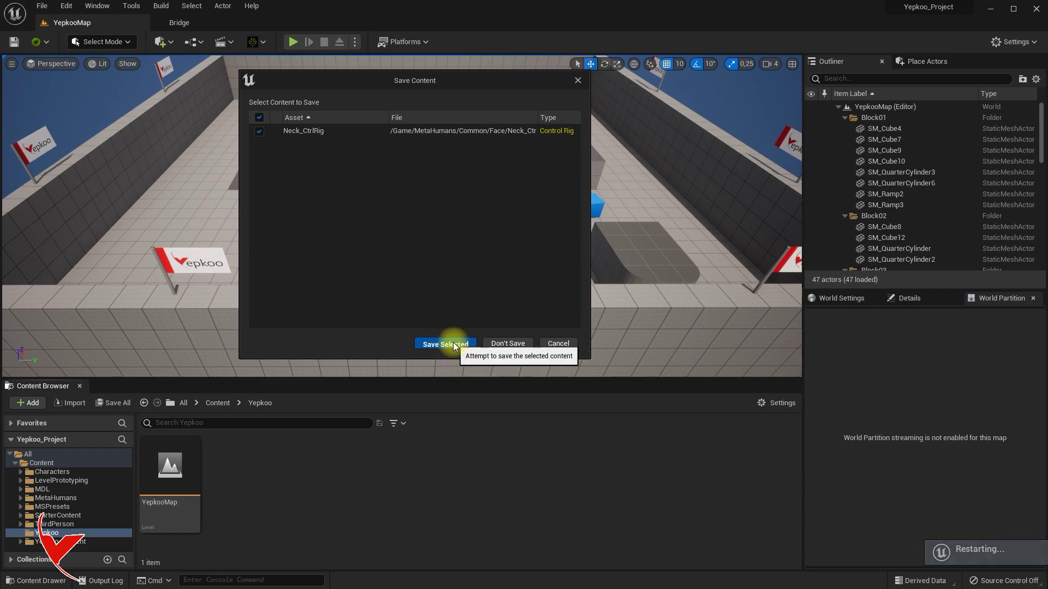
left_click(453, 343)
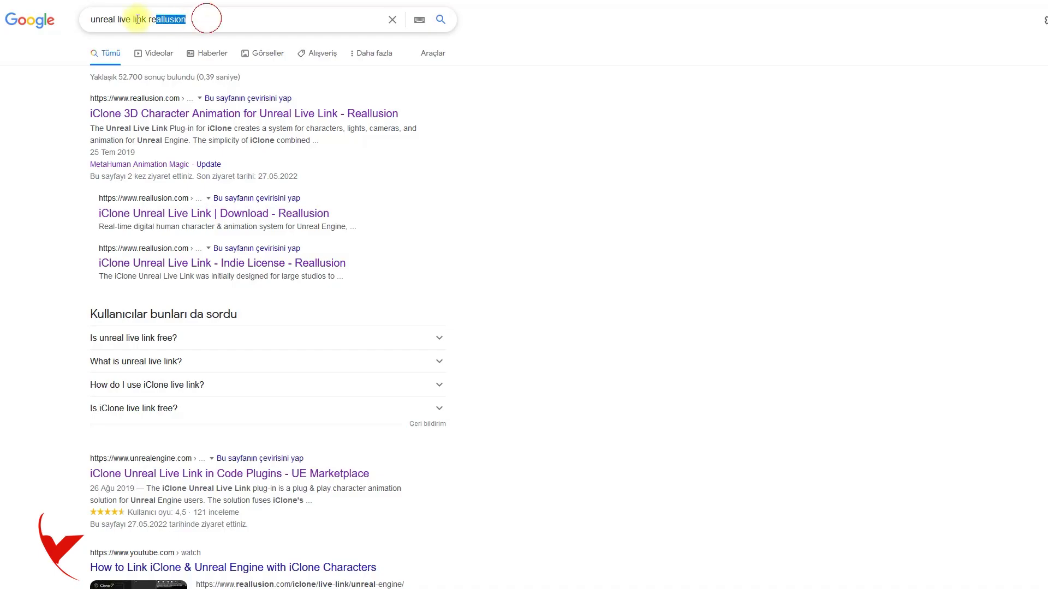
- Open Reallusion's iClone Unreal Live Link page and redeem the iClone MetaHuman Live Link Kit
left_click_drag(206, 19, 96, 31)
left_click(574, 133)
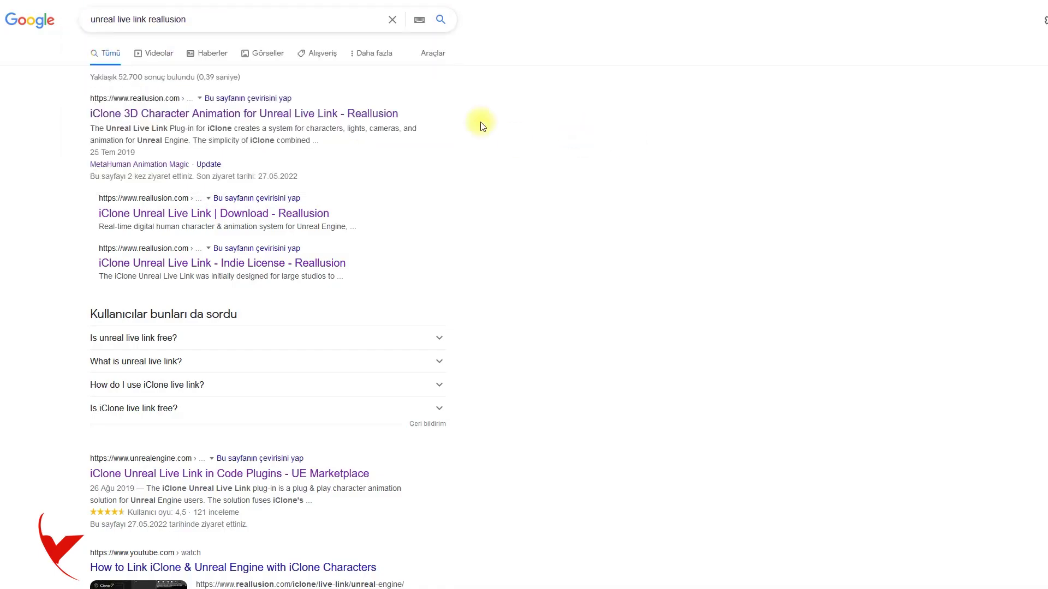
left_click(222, 117)
scroll(422, 365, "down", 8)
scroll(421, 366, "down", 5)
left_click(529, 347)
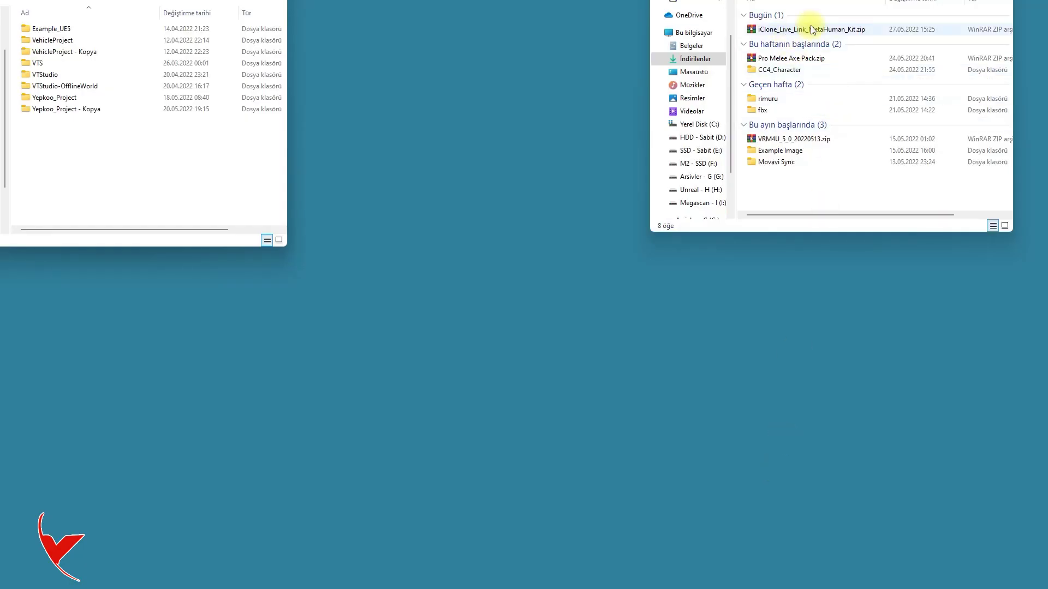
- Drag the kit archive's Content folder into Yepkoo_Project and settle the duplicate-file prompt
left_click(813, 28)
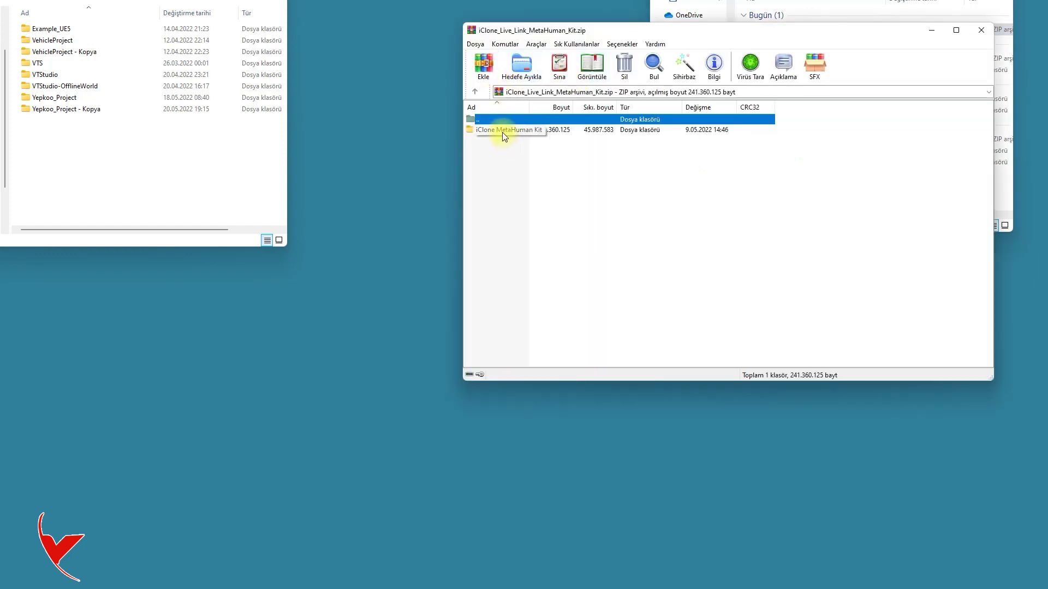
double_click(523, 131)
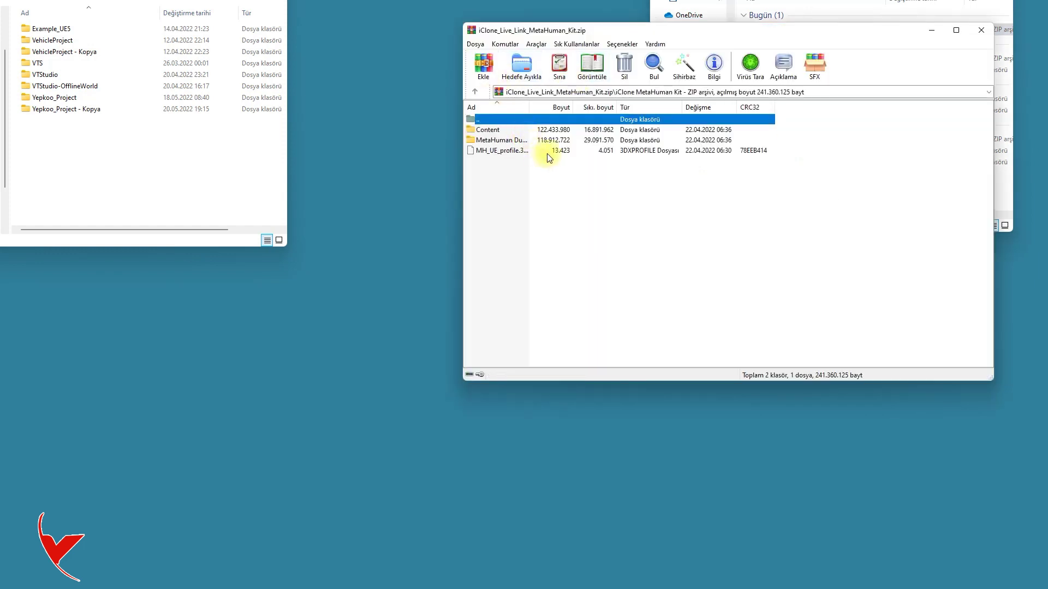
left_click(500, 131)
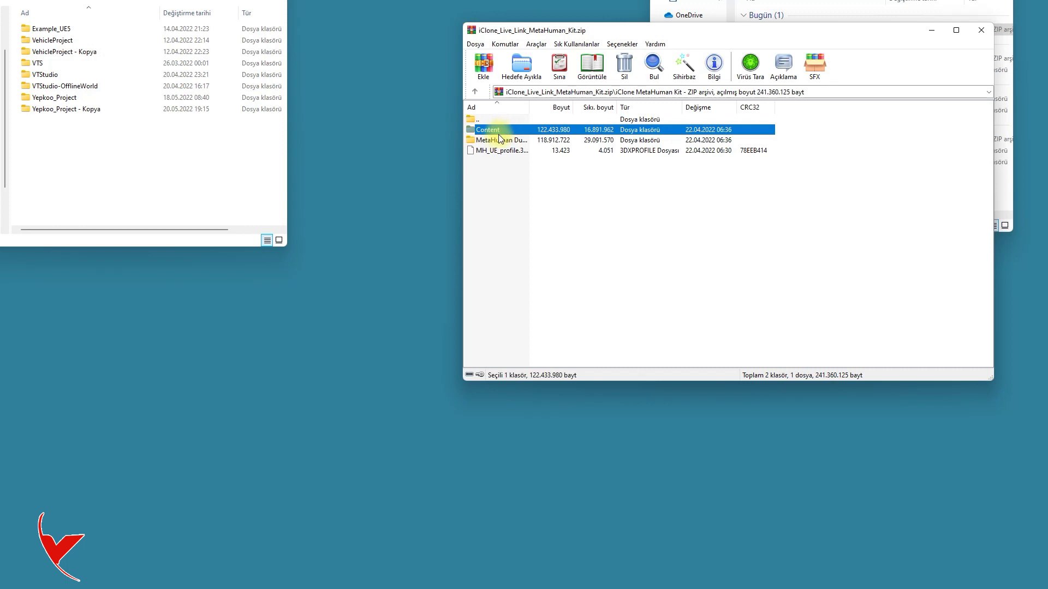
double_click(62, 97)
left_click(44, 40)
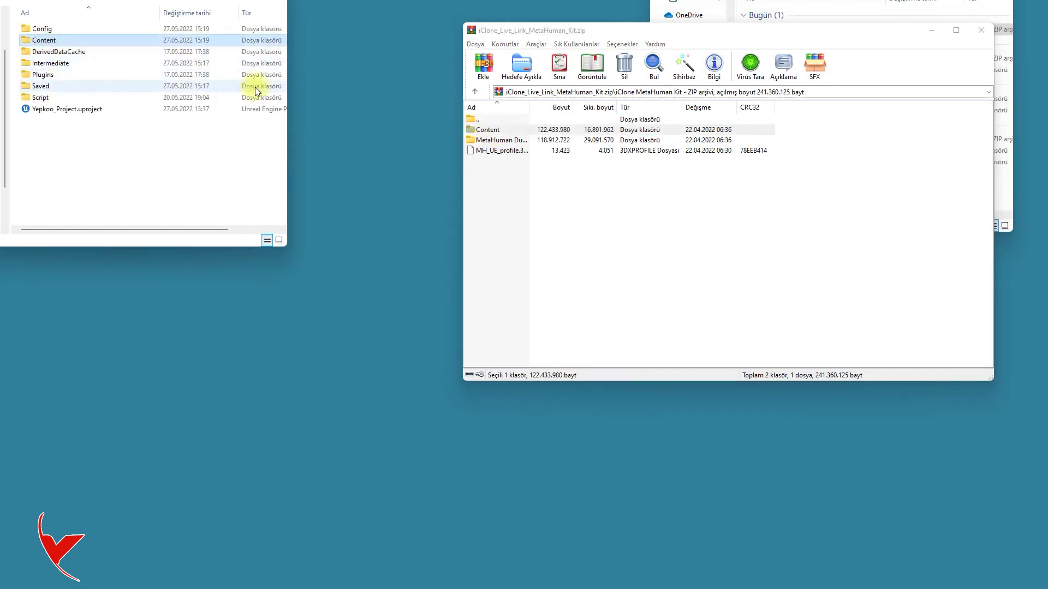
left_click(498, 131)
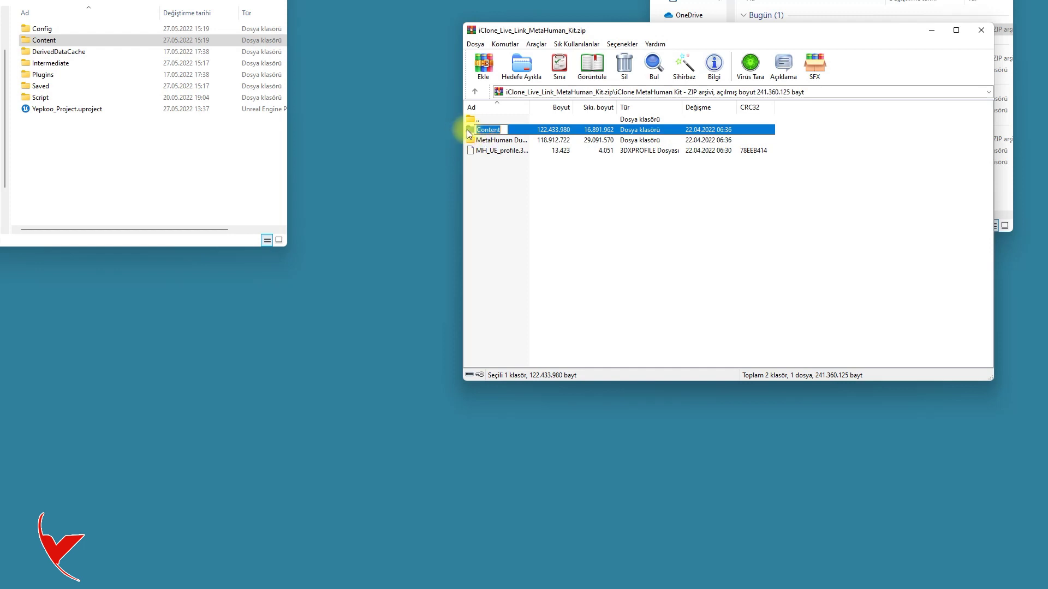
left_click_drag(481, 131, 113, 189)
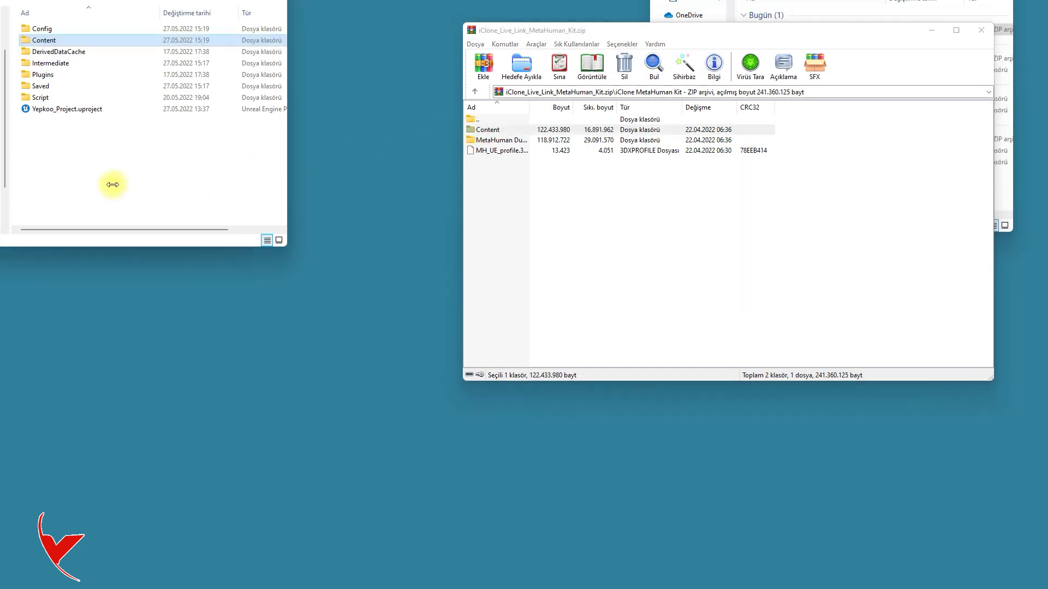
left_click(472, 203)
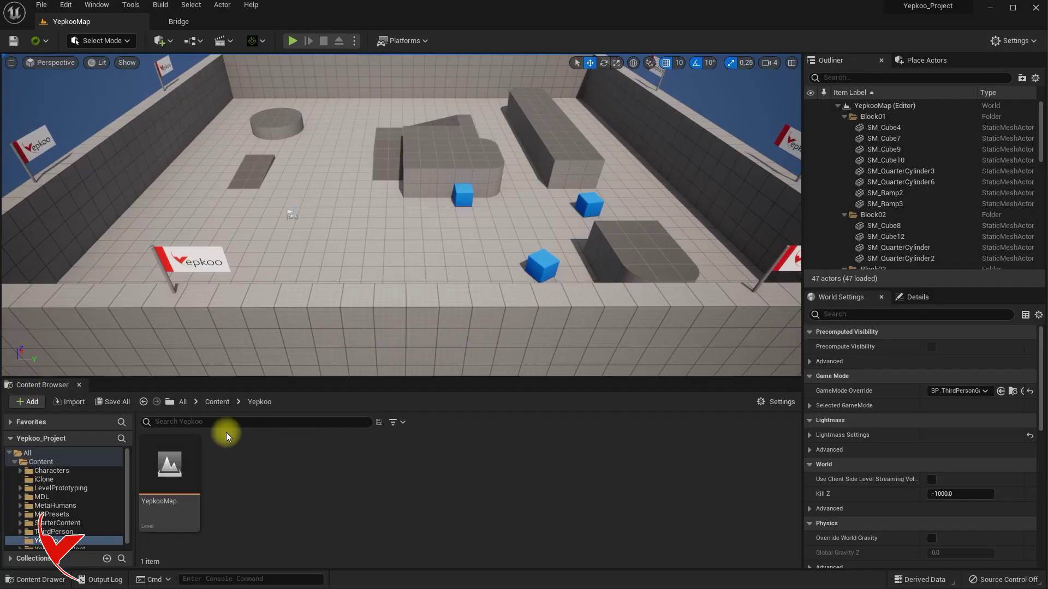
- Open BP_Ada from Content > MetaHumans > Ada, then close the Bridge tab and the editor
left_click(213, 402)
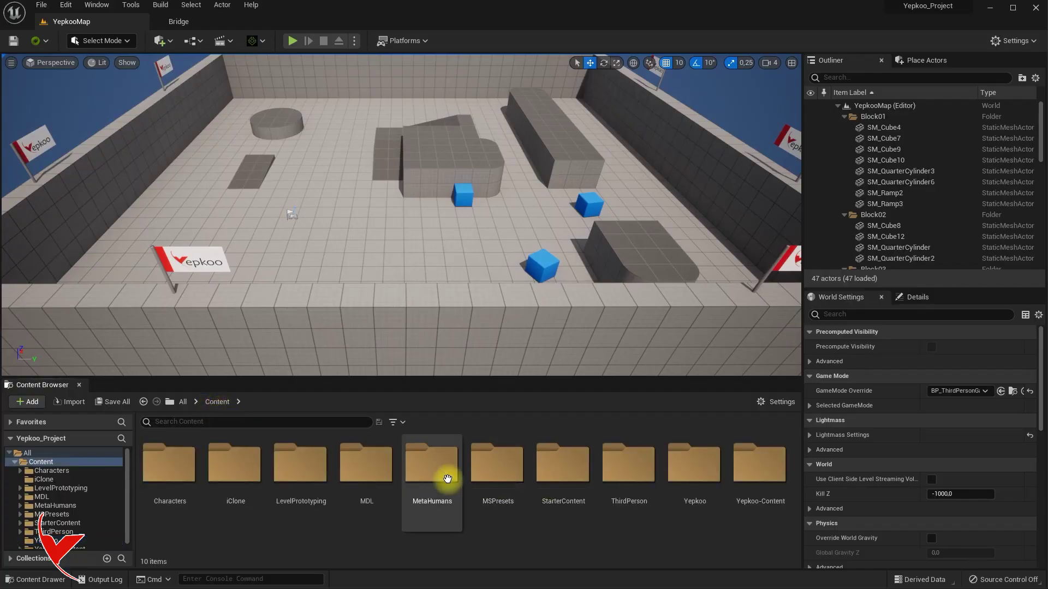
double_click(431, 469)
double_click(175, 468)
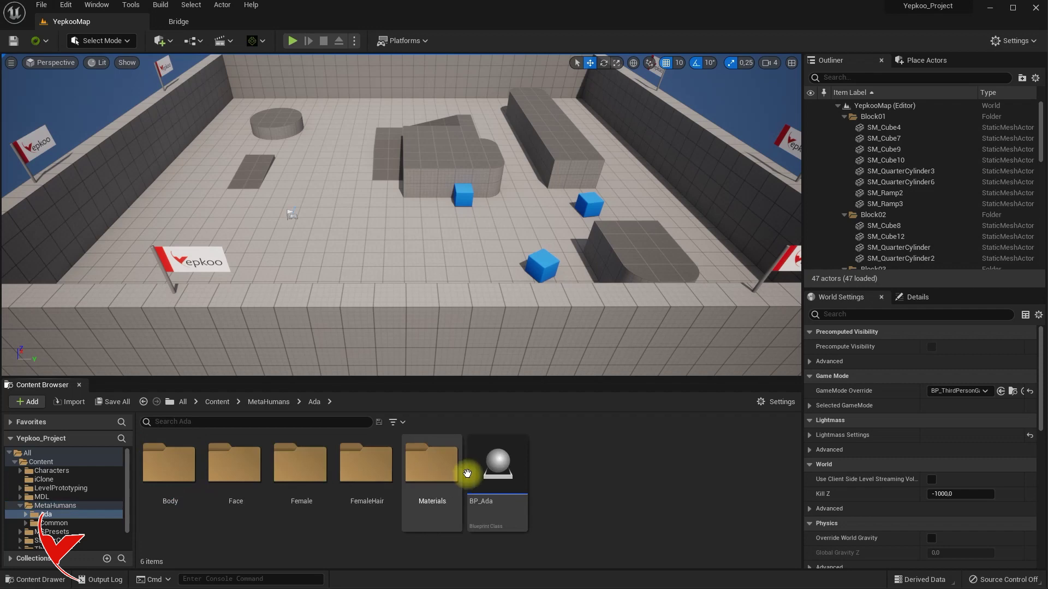
double_click(497, 461)
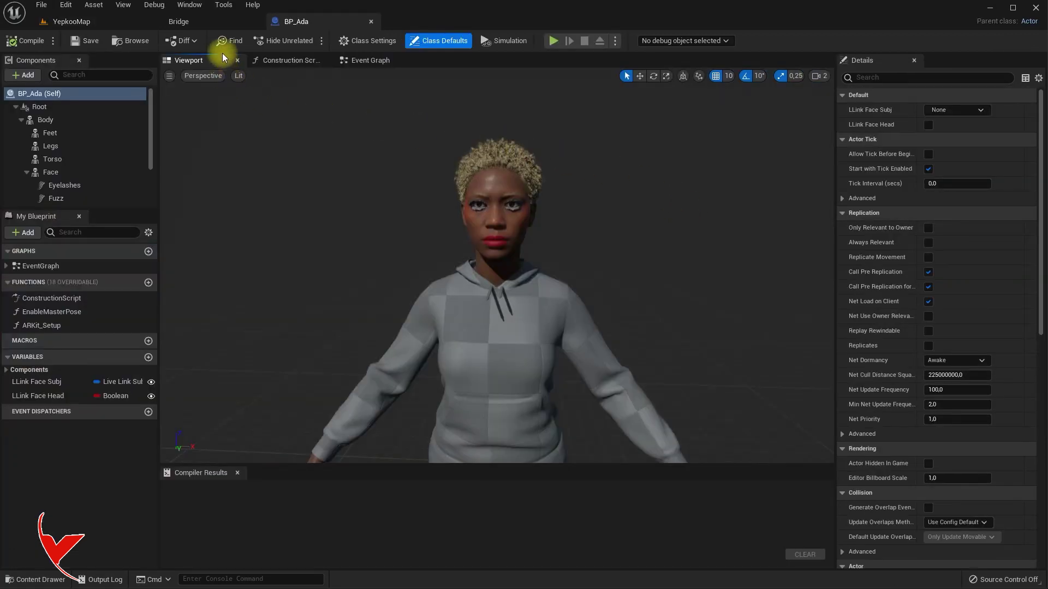
left_click(255, 22)
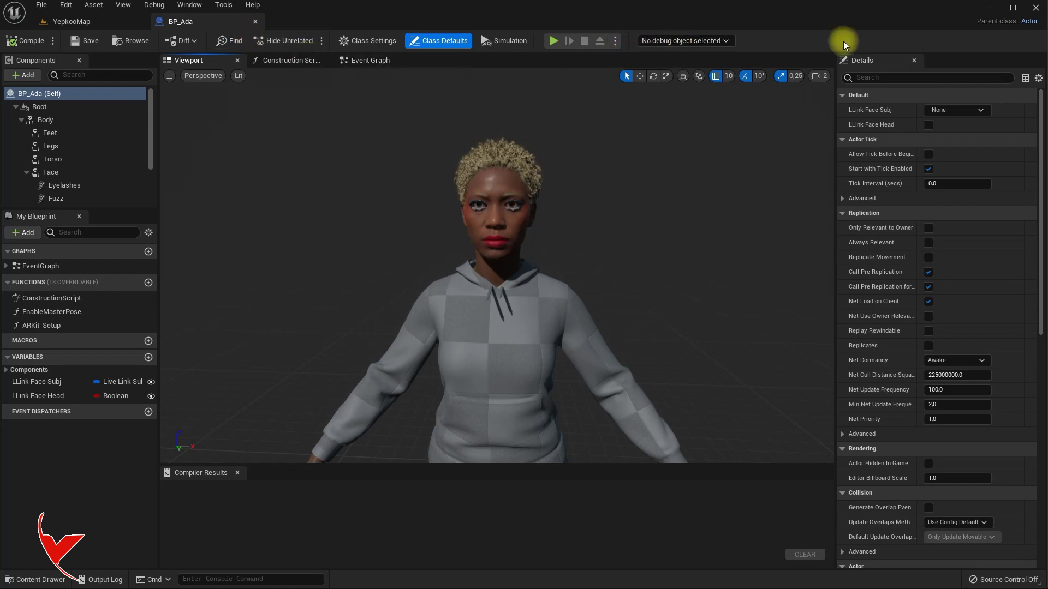
left_click(1037, 9)
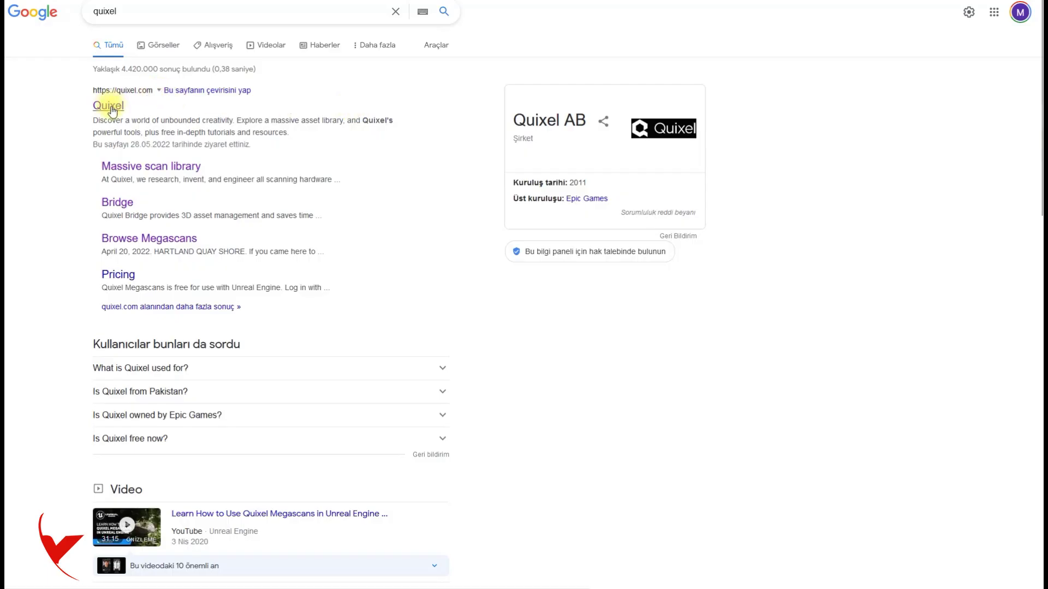
- On quixel.com, go to Megascans > MetaHumans > My MetaHumans UE4 and download Ada at 8K
left_click(111, 108)
mouse_move(775, 4)
left_click(752, 66)
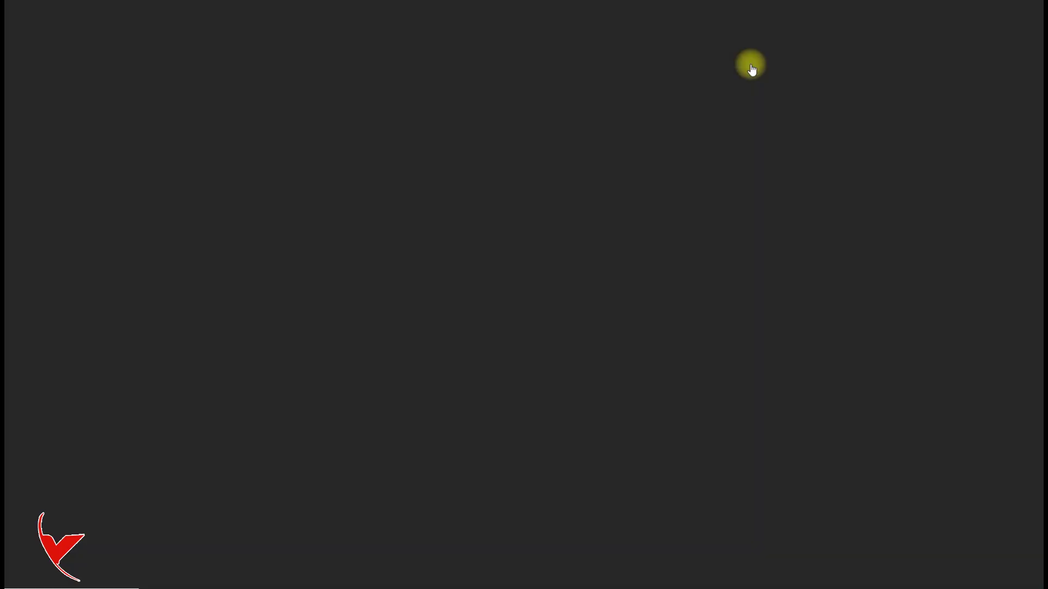
left_click(31, 247)
left_click(79, 144)
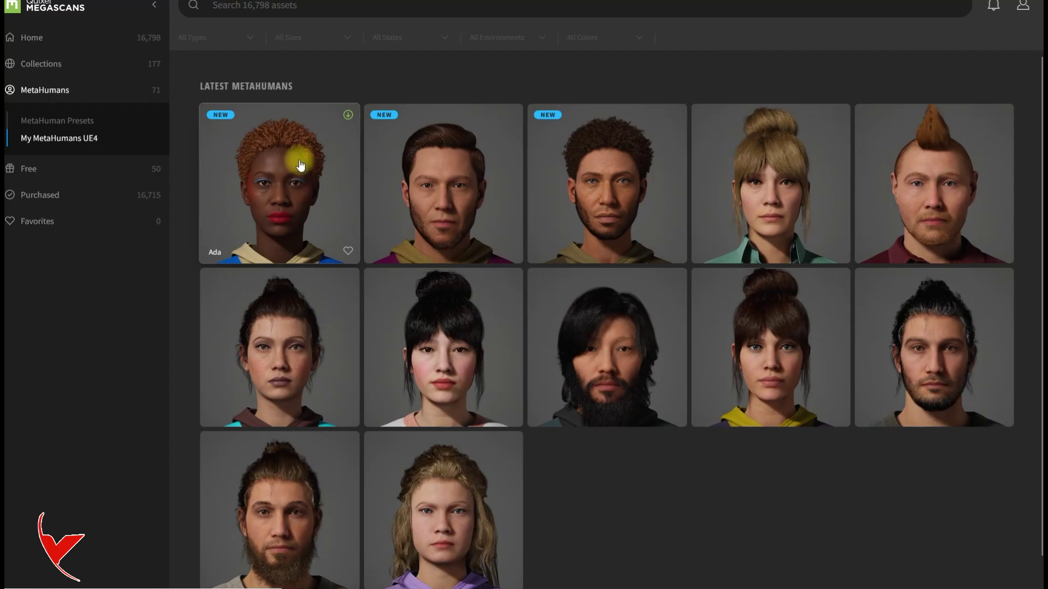
left_click(300, 164)
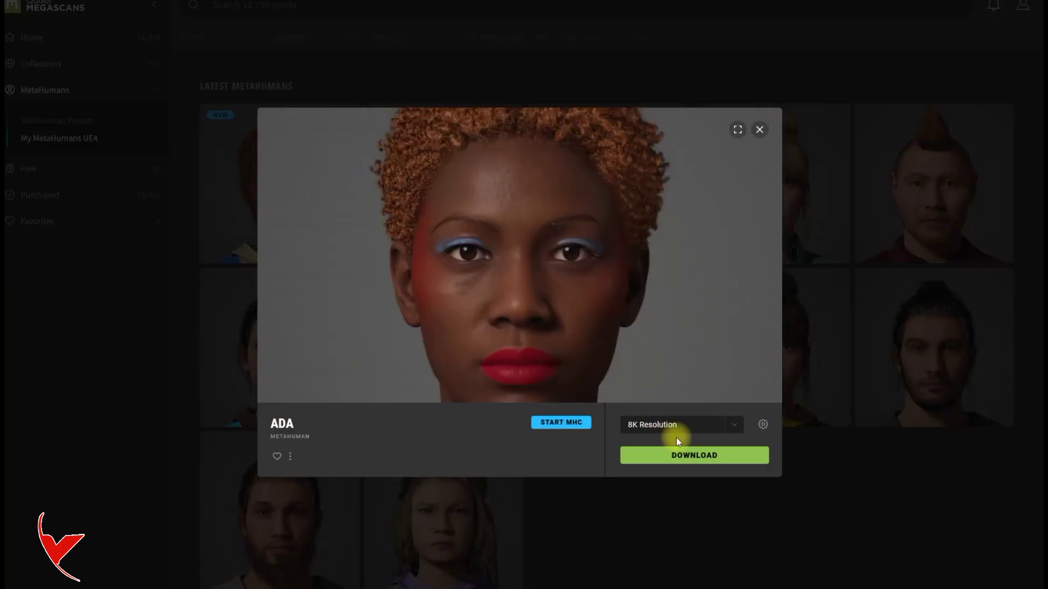
left_click(687, 460)
left_click(759, 129)
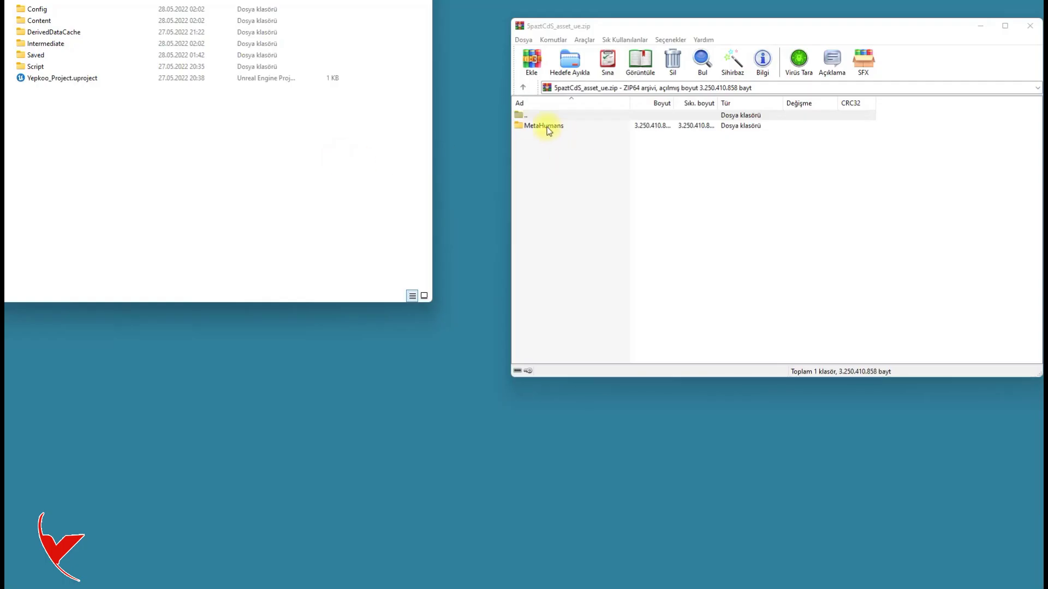
- Drag the archive's MetaHumans folder into the project's Content folder, skipping existing files
double_click(541, 126)
double_click(532, 115)
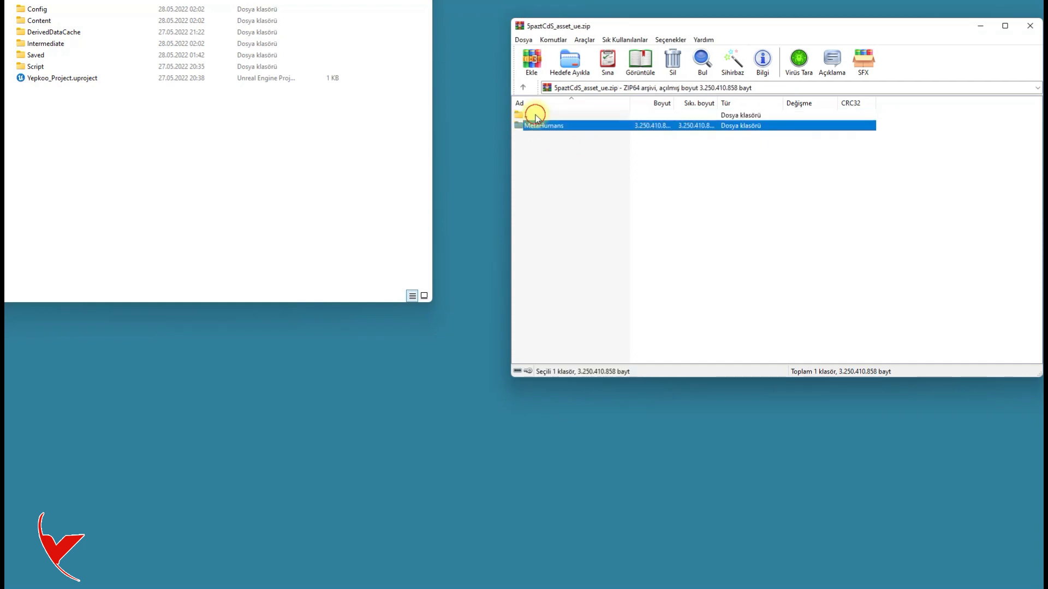
double_click(41, 21)
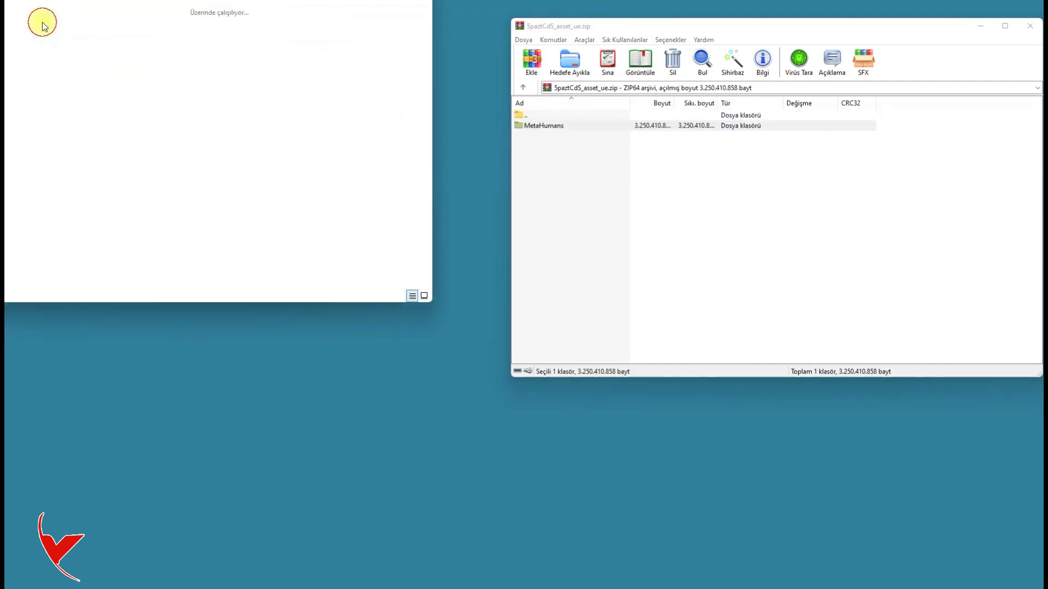
left_click(47, 101)
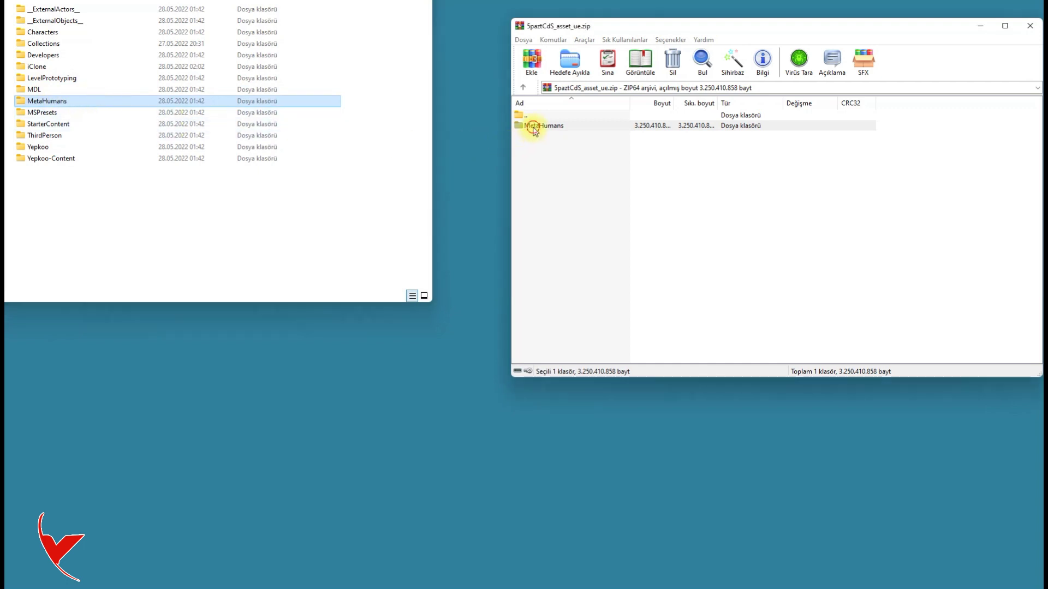
left_click_drag(534, 127, 110, 234)
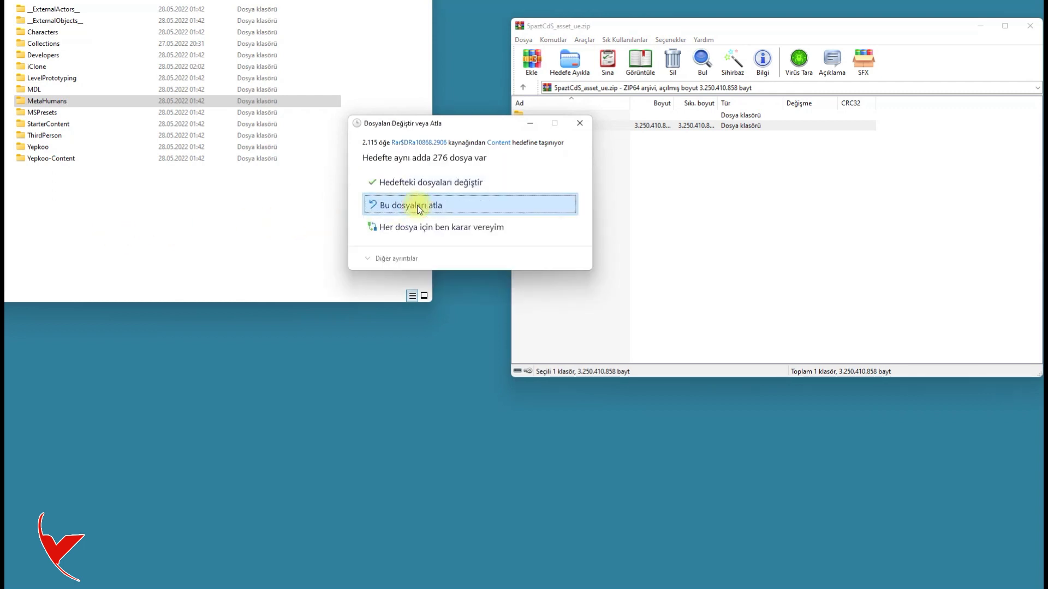
left_click(419, 209)
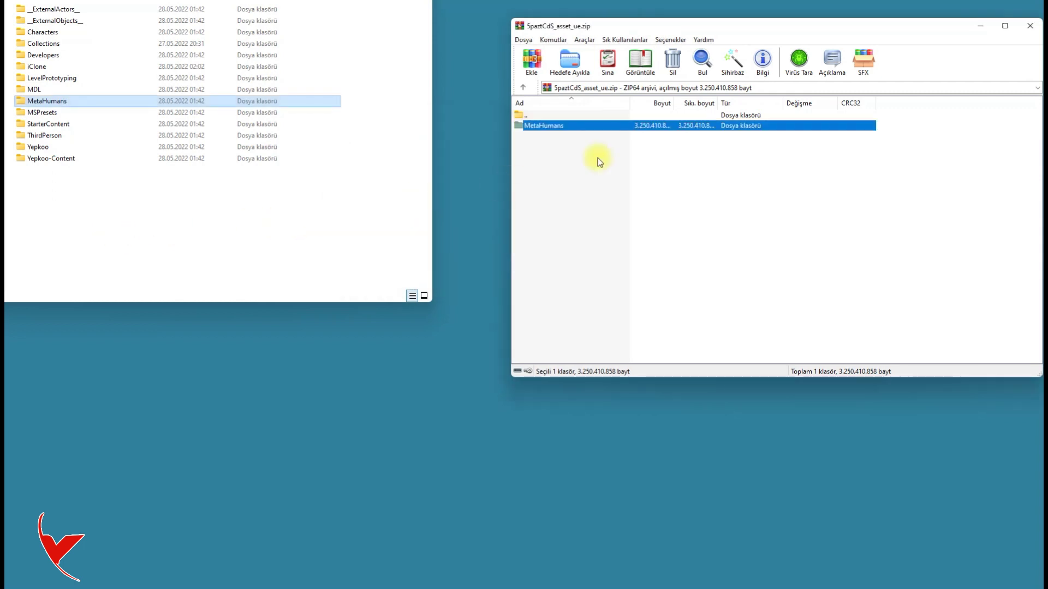
- Close WinRAR and select the Yepkoo_Project project file in the project's root folder
left_click(1026, 27)
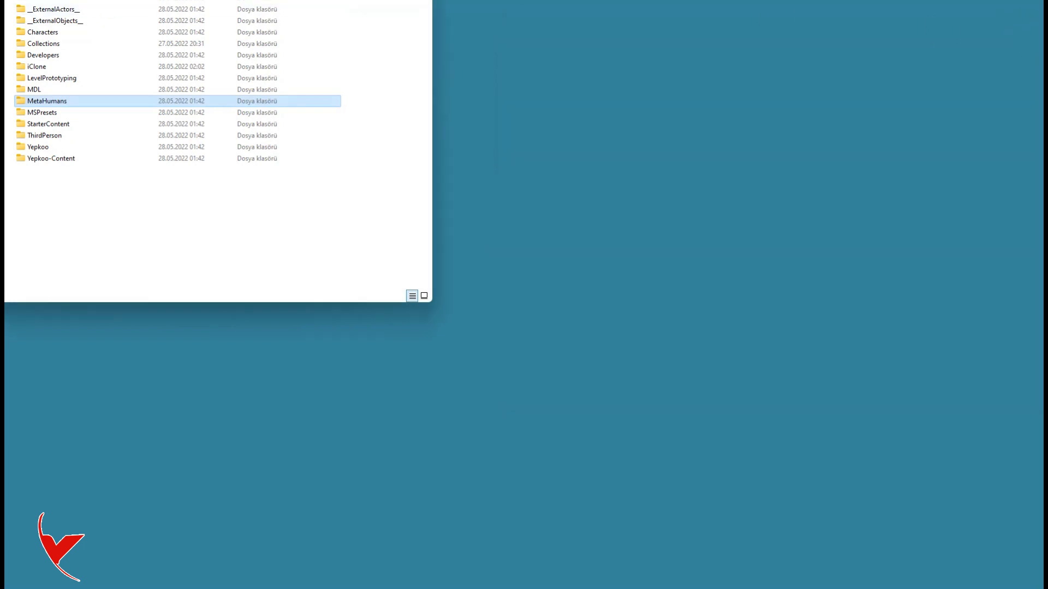
key("BackSpace")
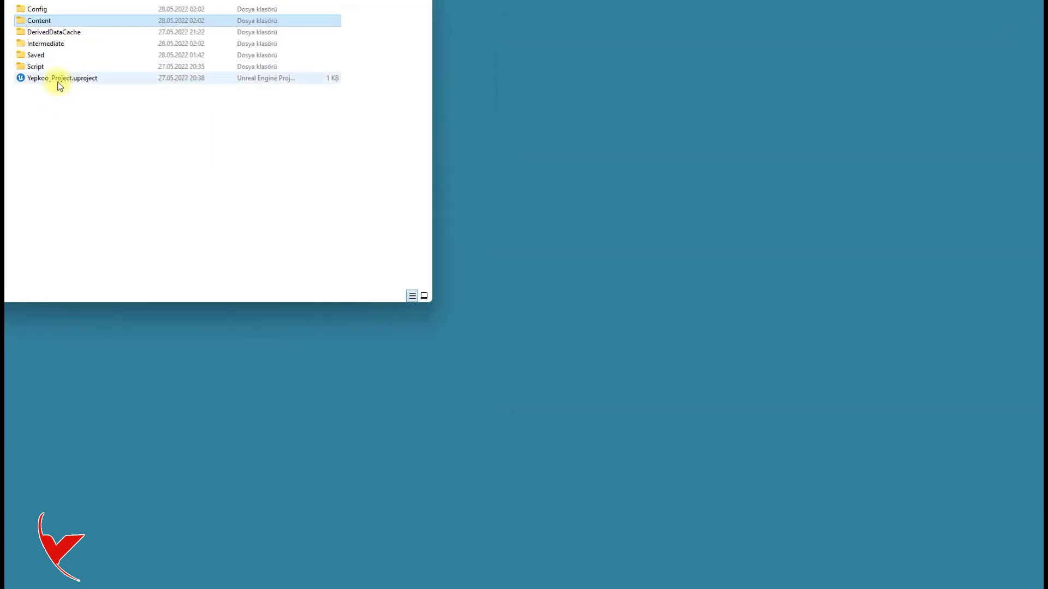
left_click(58, 85)
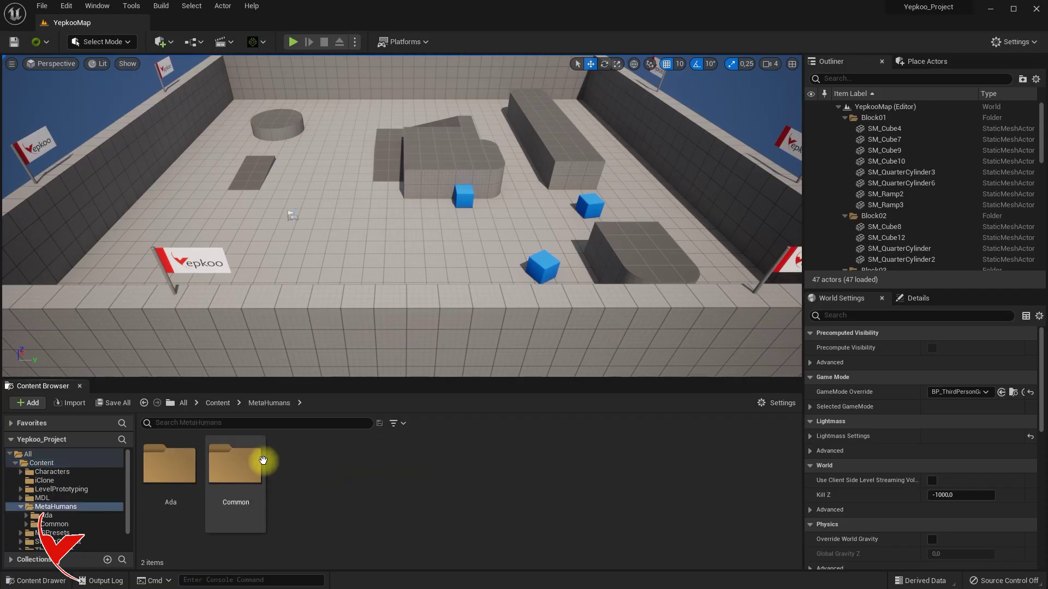
- Preview BP_Ada from the Ada folder, then drag it into YepkooMap and frame it with F
double_click(171, 464)
left_click(501, 473)
double_click(501, 473)
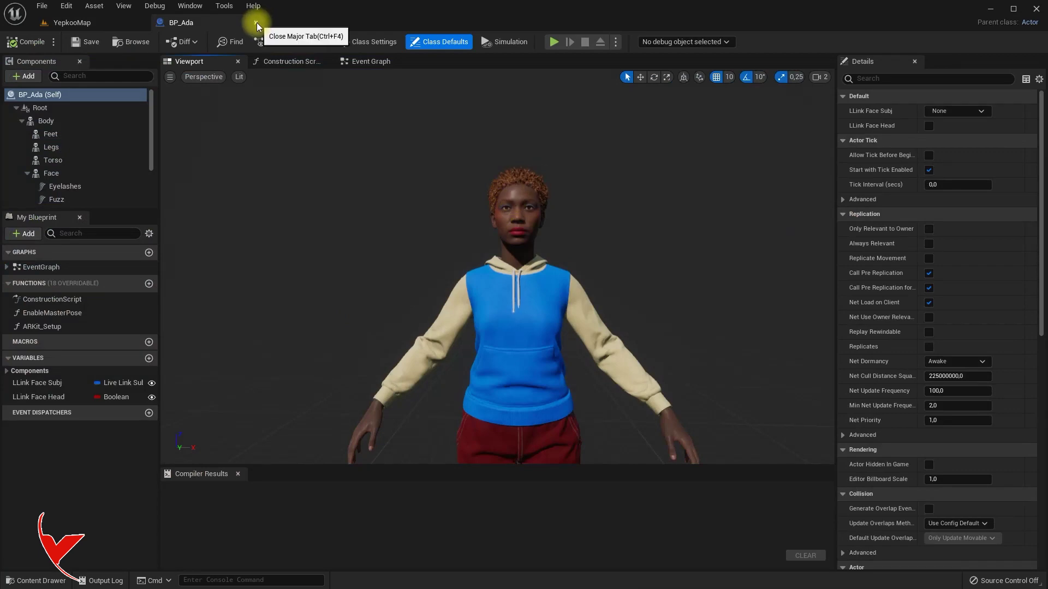
left_click(255, 23)
left_click_drag(499, 464, 353, 235)
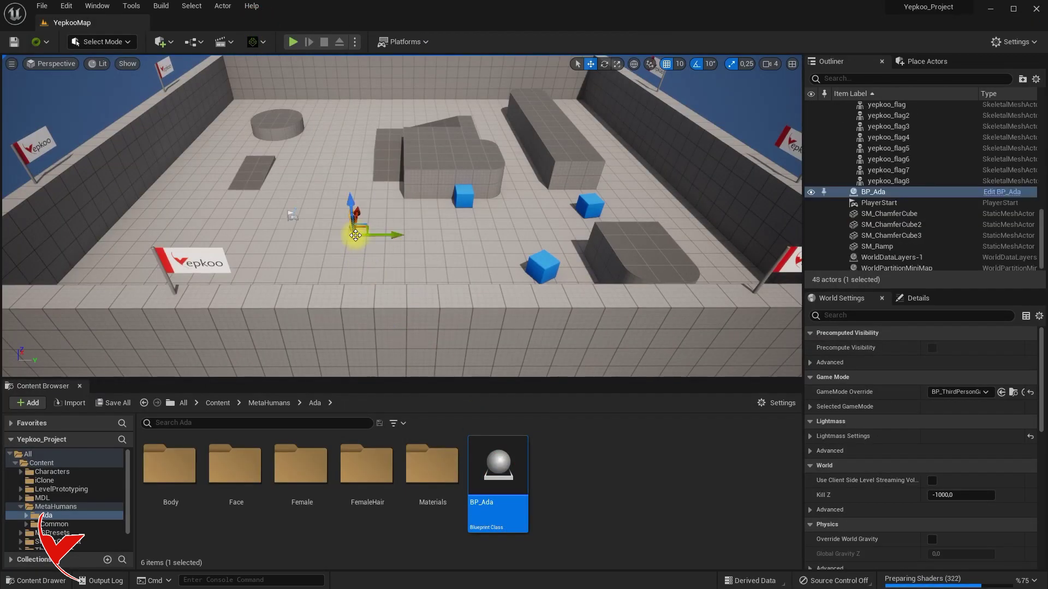
key("f")
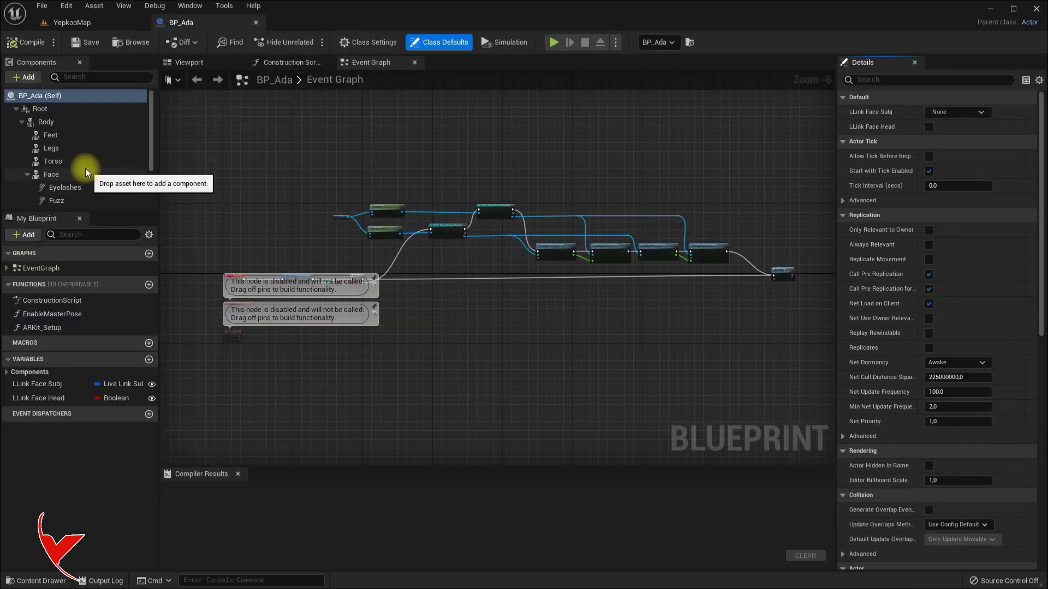
- Set Ada's Body to Use Animation Blueprint with f_med_nrw_animbp, then open that animation blueprint
left_click(46, 122)
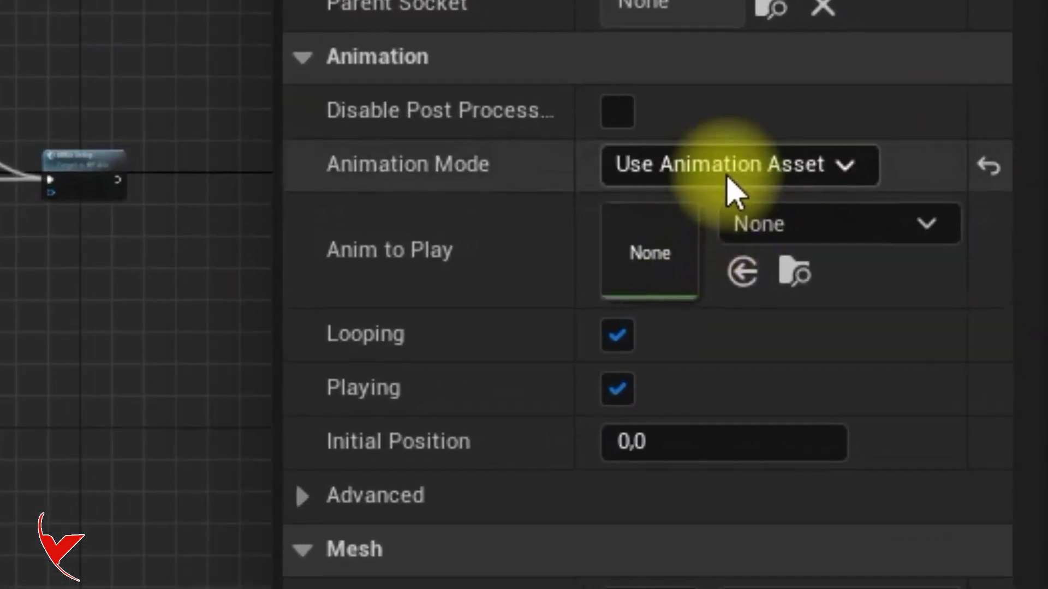
left_click(863, 270)
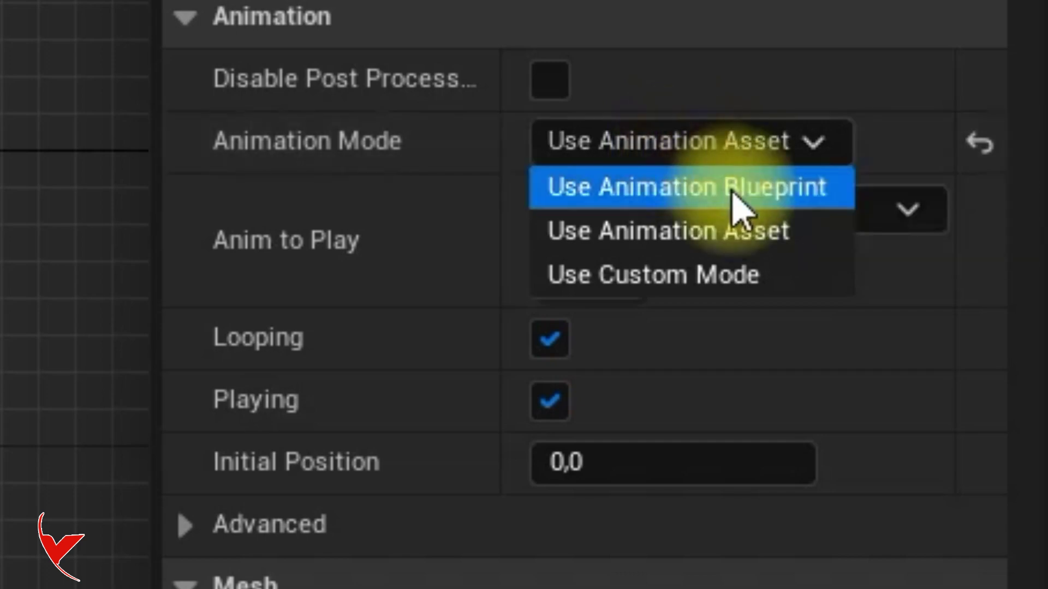
left_click(682, 188)
left_click(749, 201)
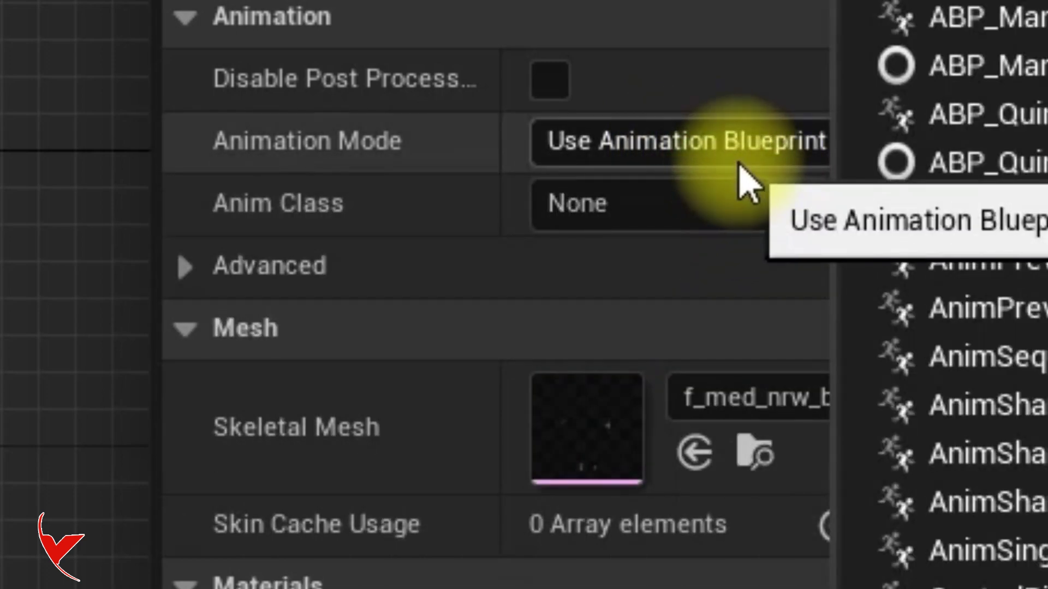
type("f_me")
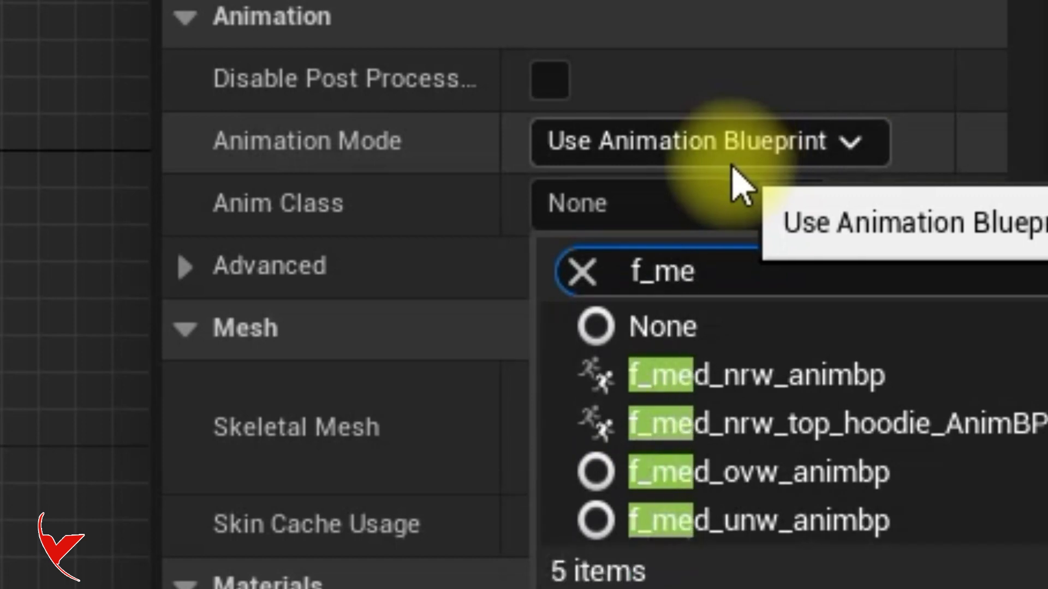
type("d")
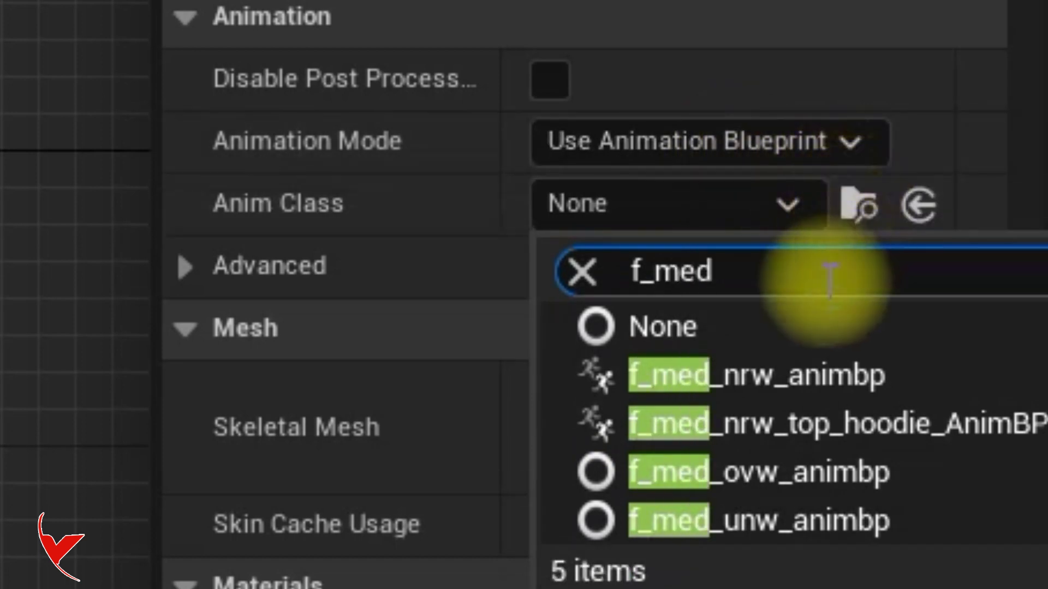
left_click(664, 379)
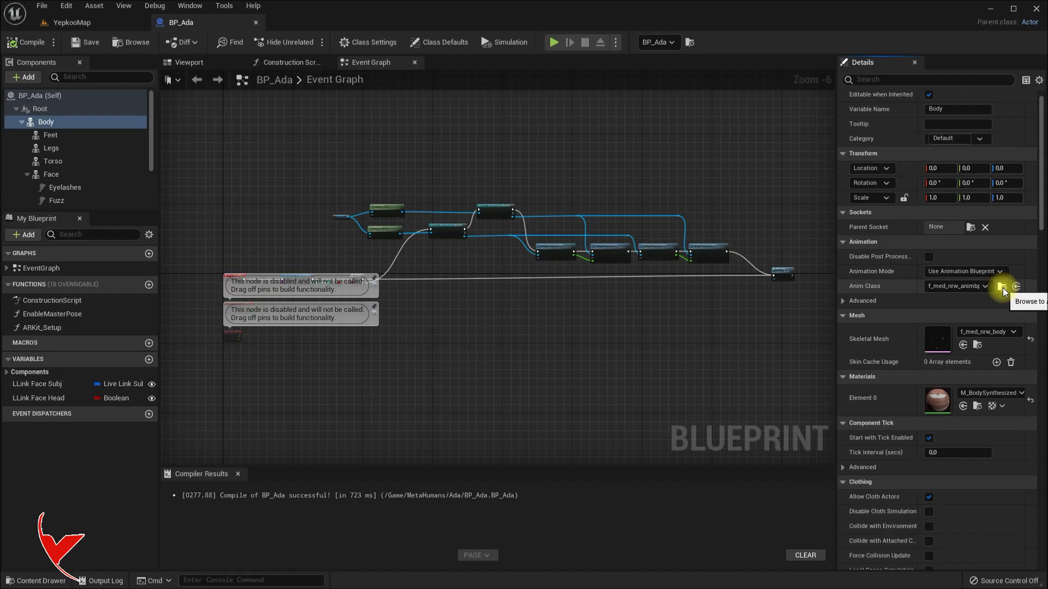
left_click(864, 215)
double_click(172, 465)
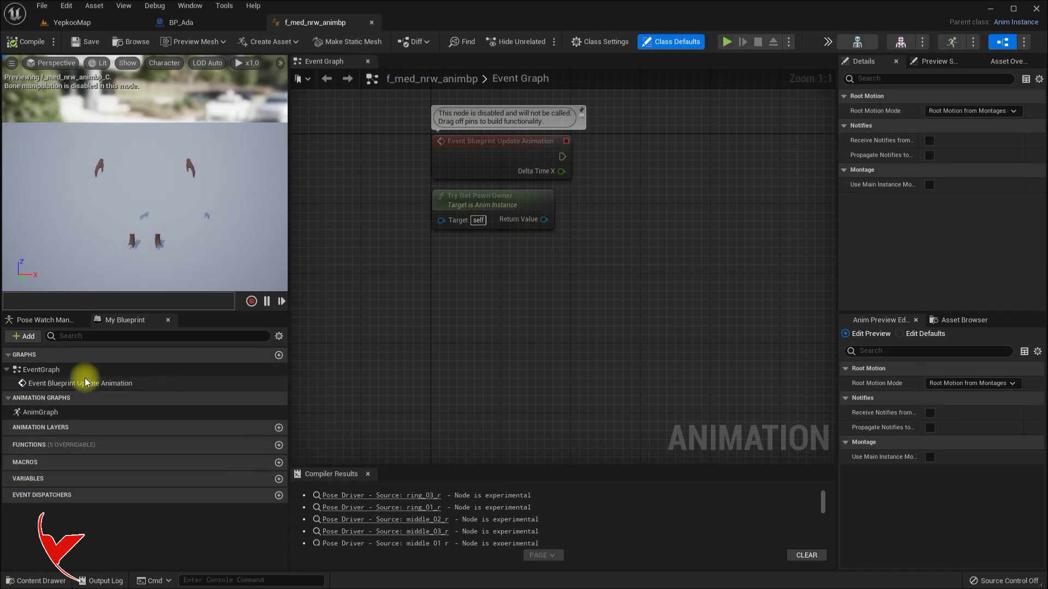
- In the AnimGraph, insert a Live Link Pose node after Input Pose
left_click(35, 414)
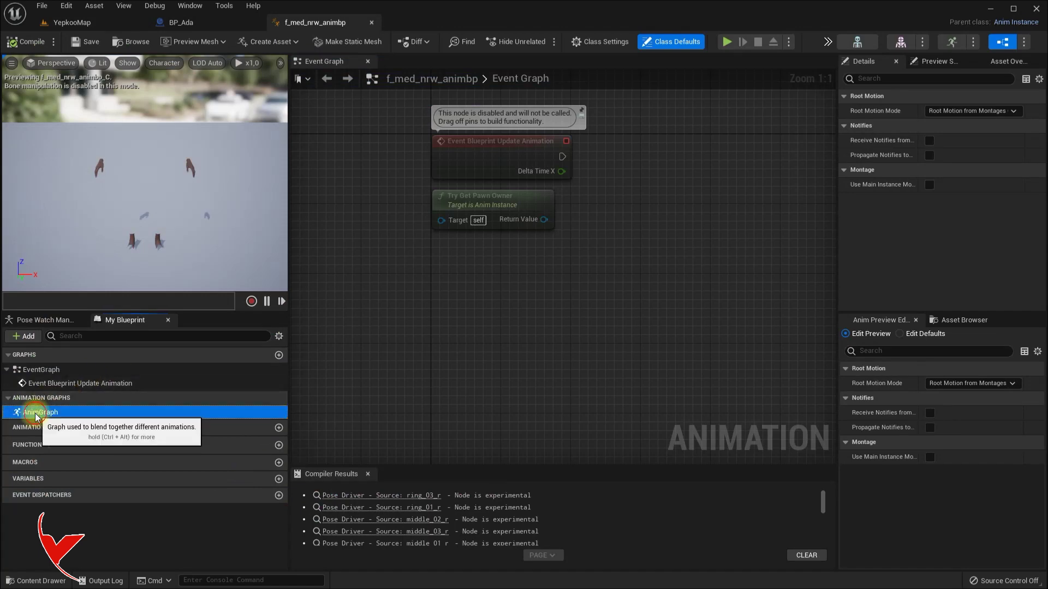
double_click(35, 414)
scroll(515, 280, "up", 2)
scroll(543, 236, "up", 3)
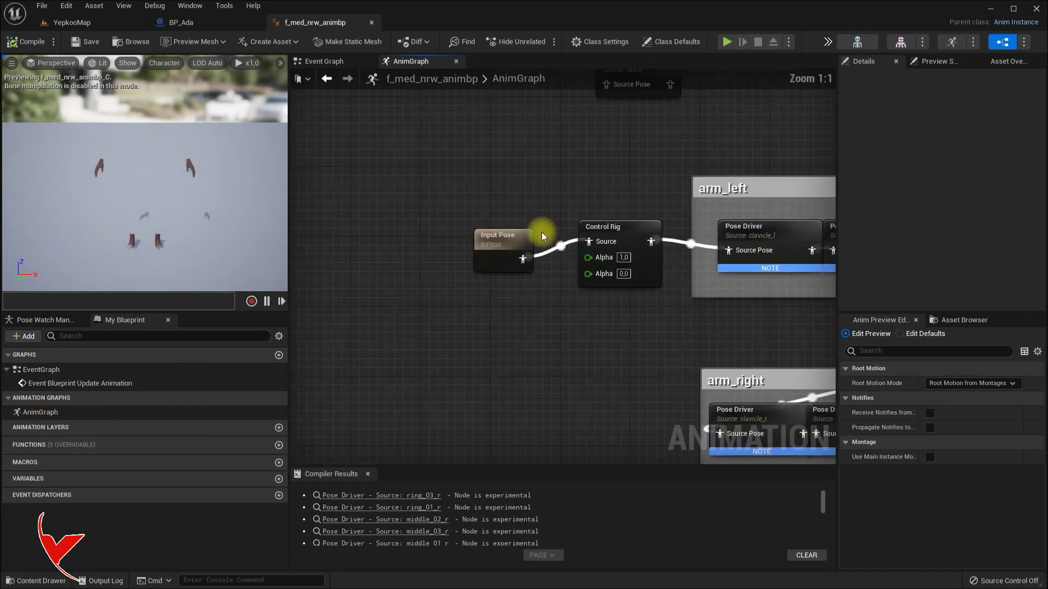
left_click_drag(511, 257, 369, 238)
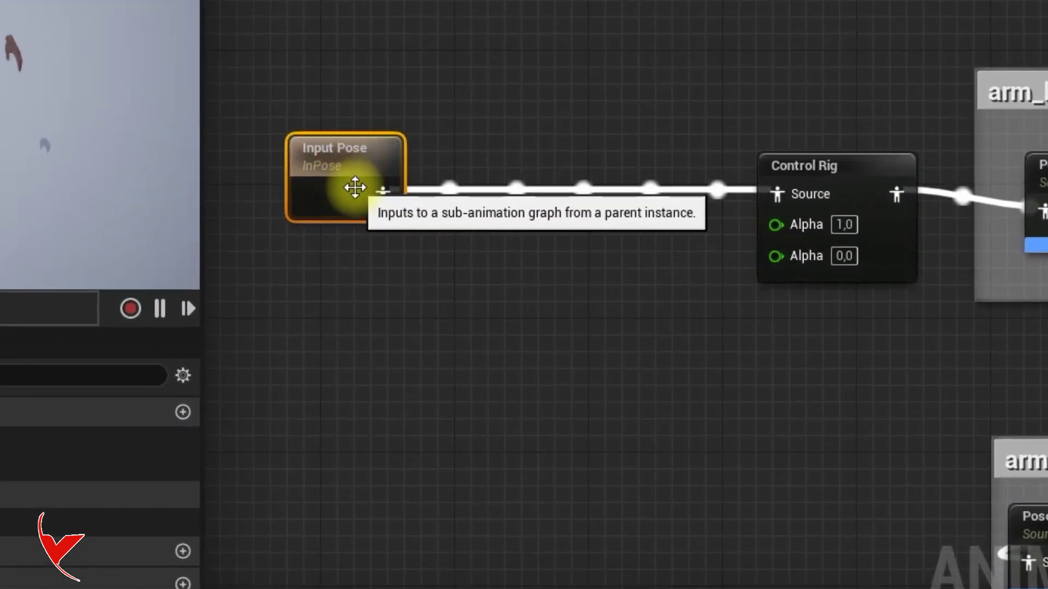
left_click_drag(383, 191, 594, 202)
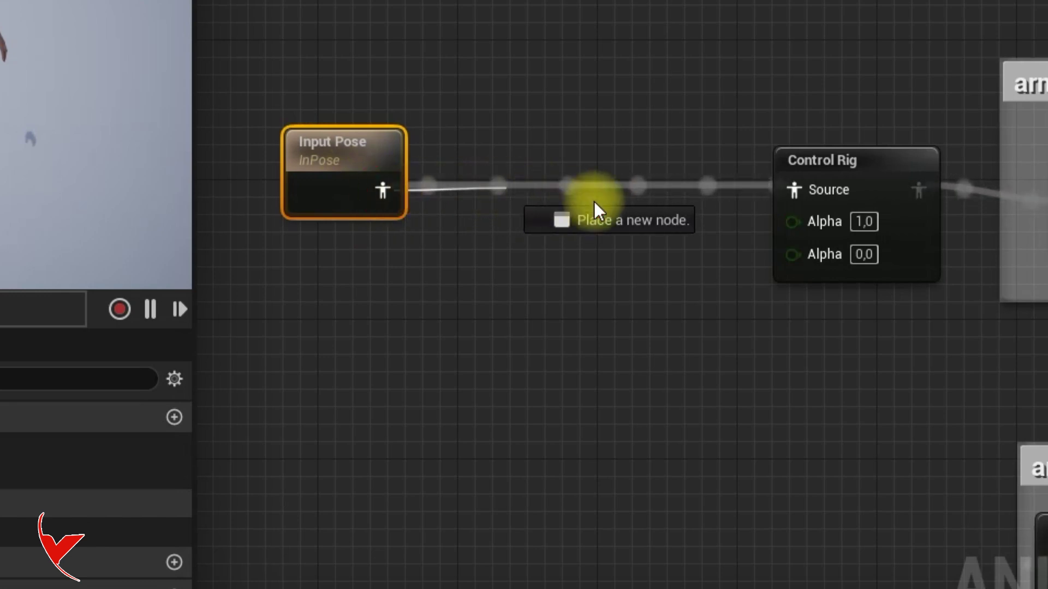
type("live lin")
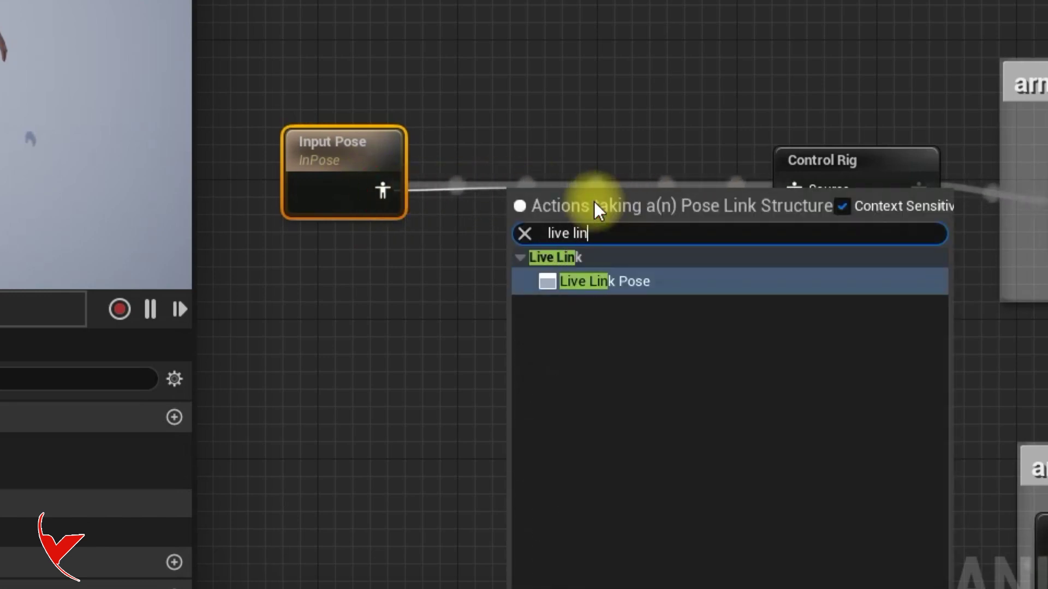
left_click(594, 284)
left_click_drag(594, 203, 576, 168)
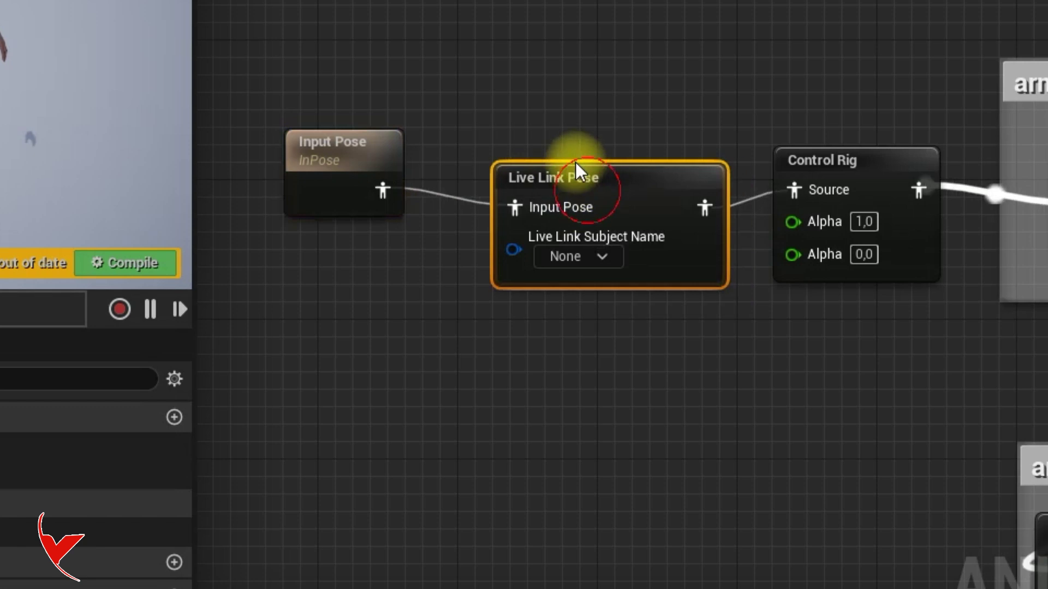
- Promote the Live Link Subject Name pin to a variable, then save and close the blueprint
right_click(507, 237)
left_click(559, 281)
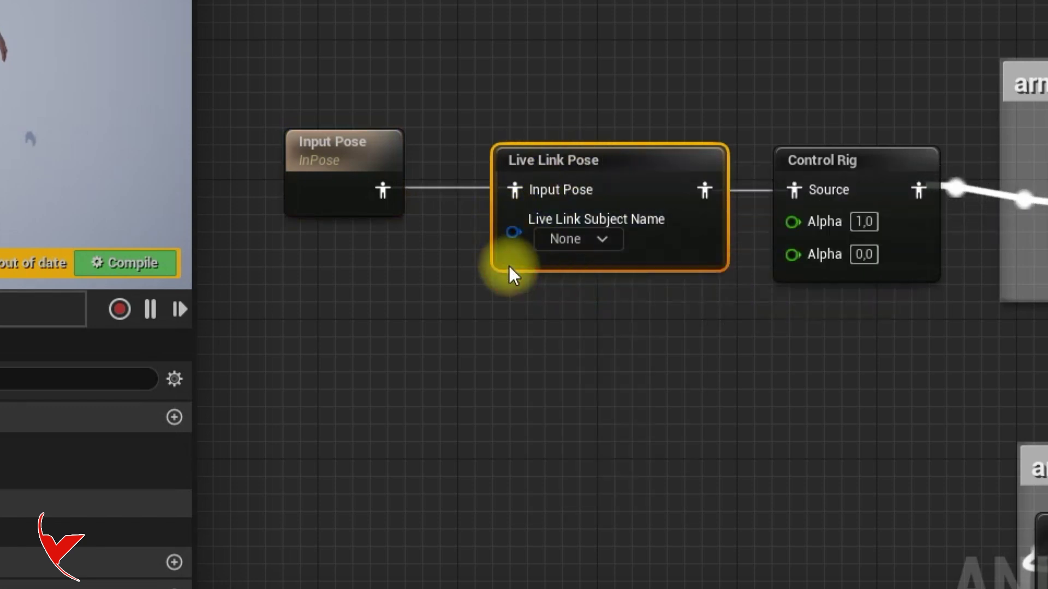
mouse_move(451, 154)
left_mouse_down()
mouse_move(420, 210)
mouse_move(407, 285)
left_mouse_up()
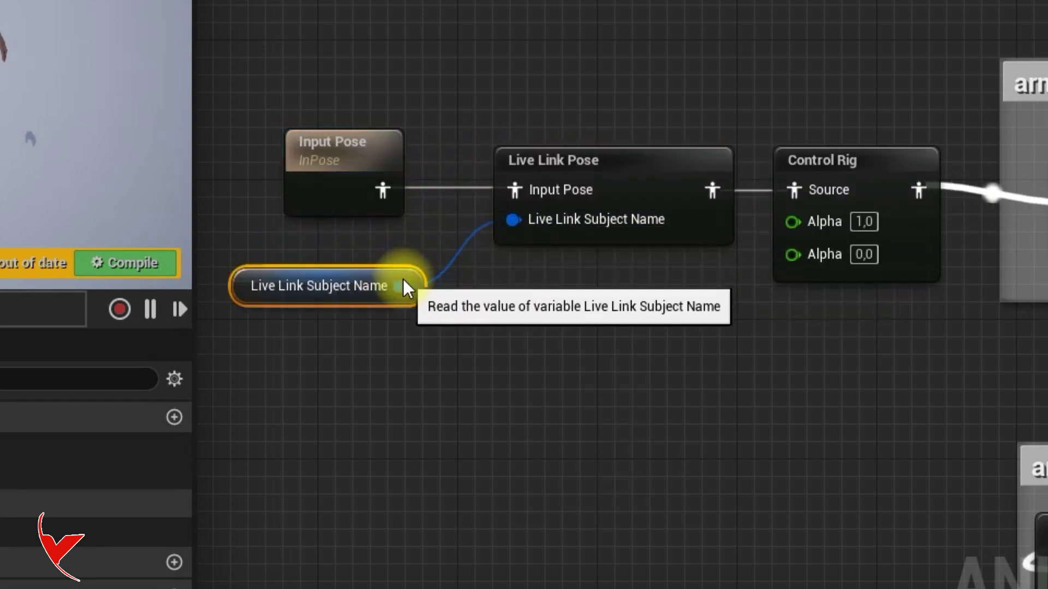
left_click(85, 46)
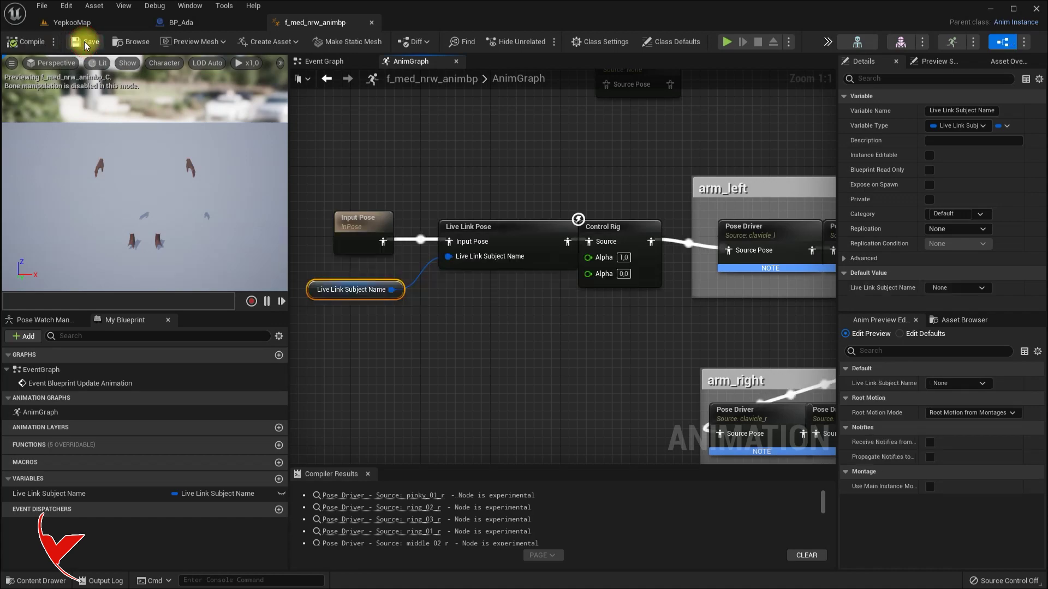
left_click(371, 22)
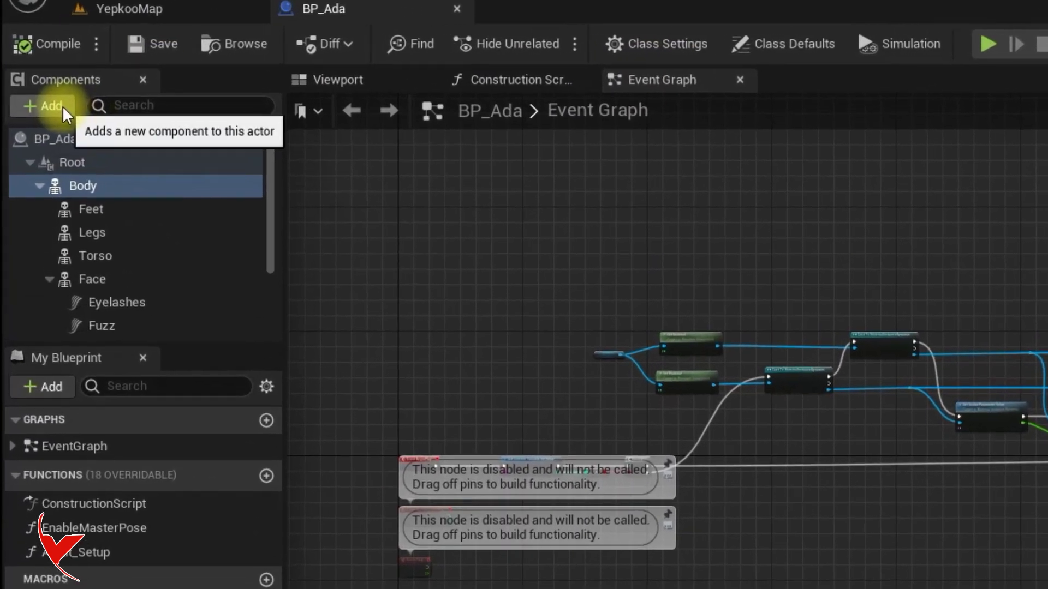
- Add a Live Link Skeletal Animation component to BP_Ada
left_click(51, 106)
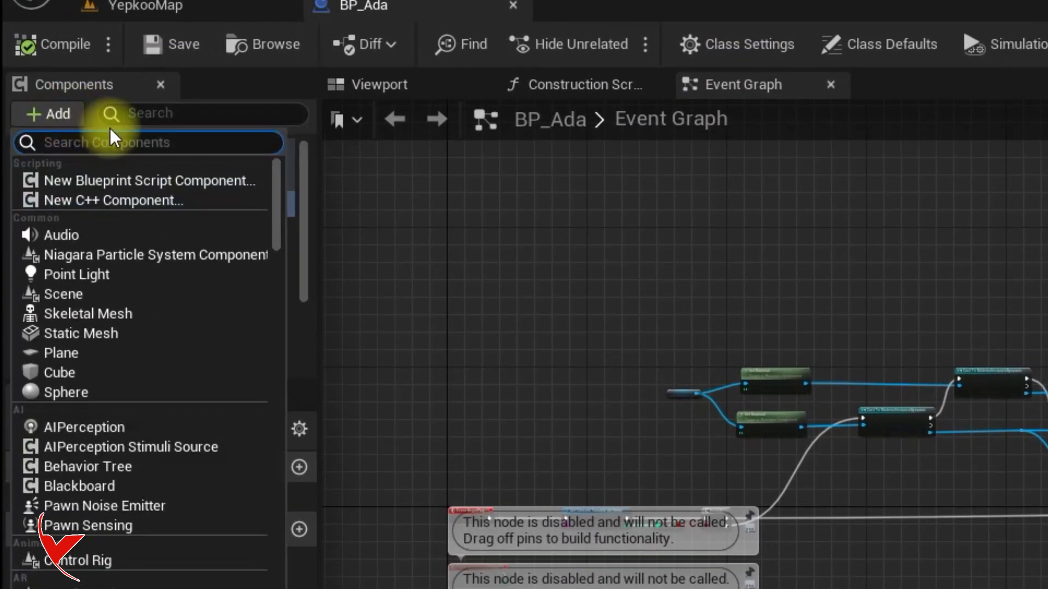
type("live")
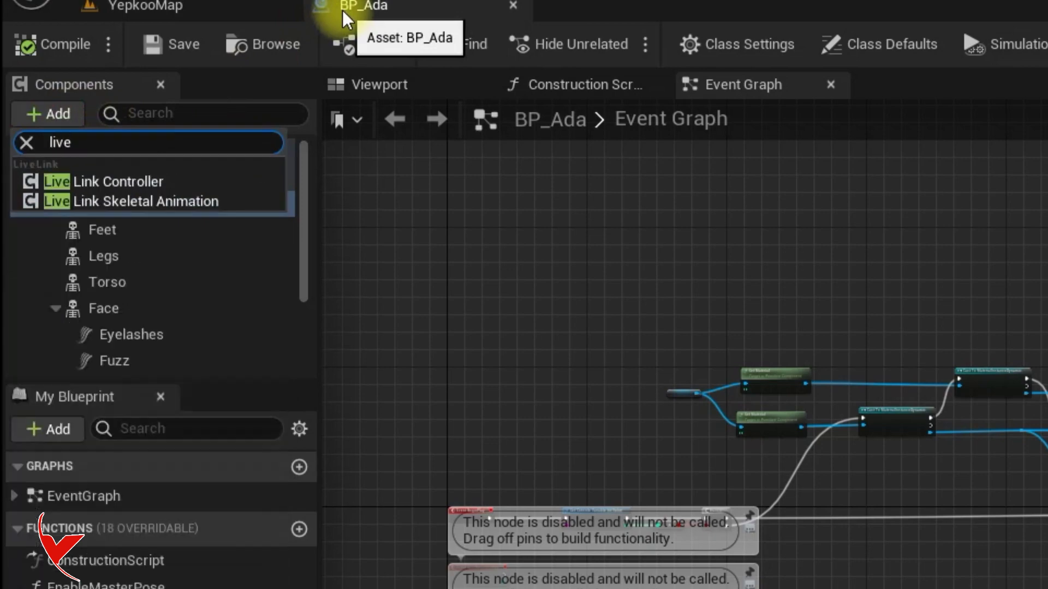
left_click(148, 202)
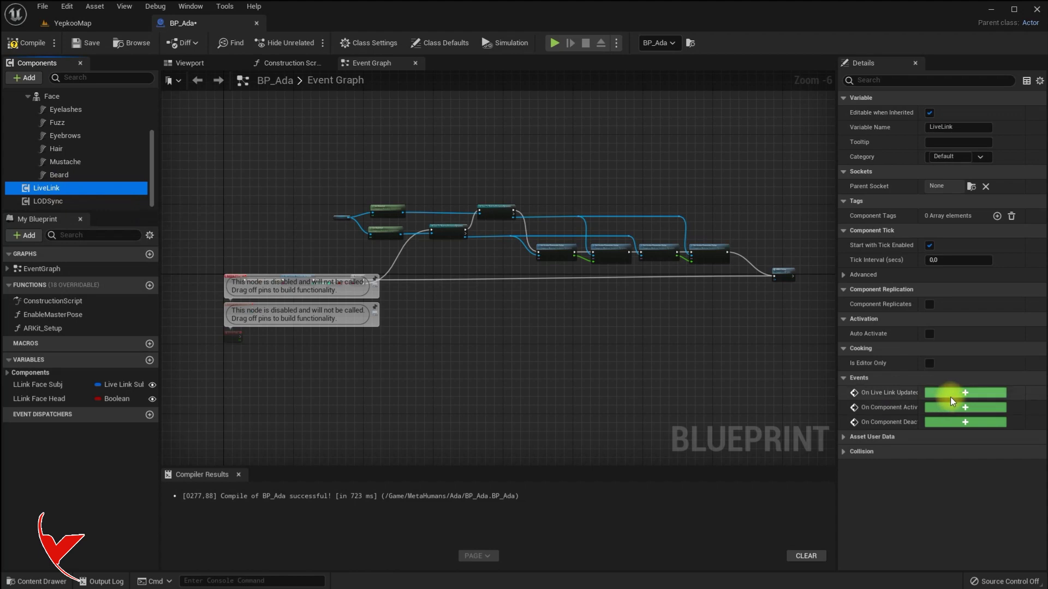
- Add the On Live Link Updated event feeding a Sequence whose Then 0 calls ARKit Setup
left_click(951, 393)
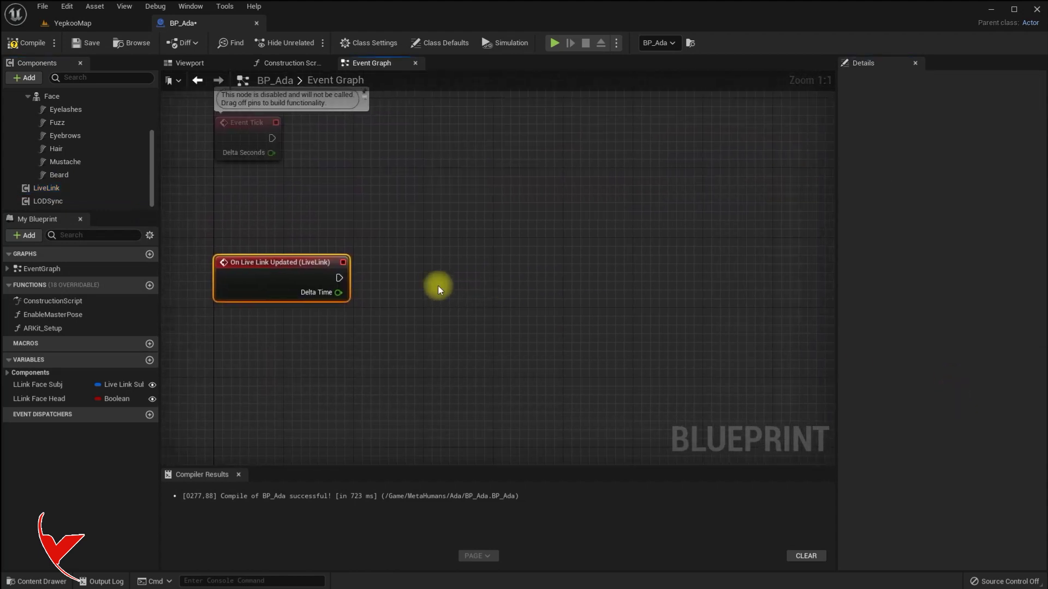
left_click_drag(341, 278, 421, 225)
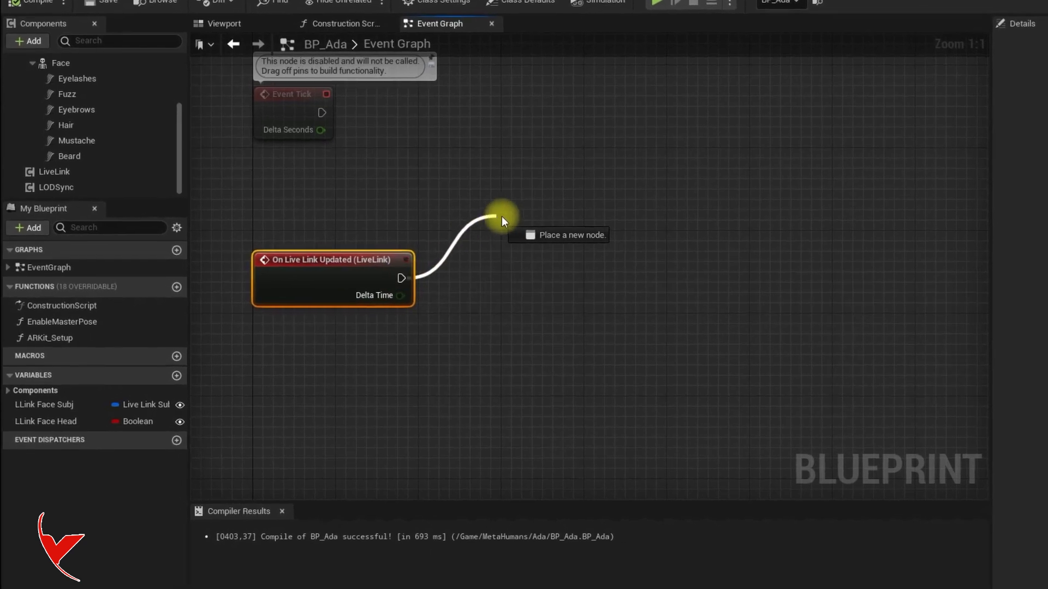
type("seq")
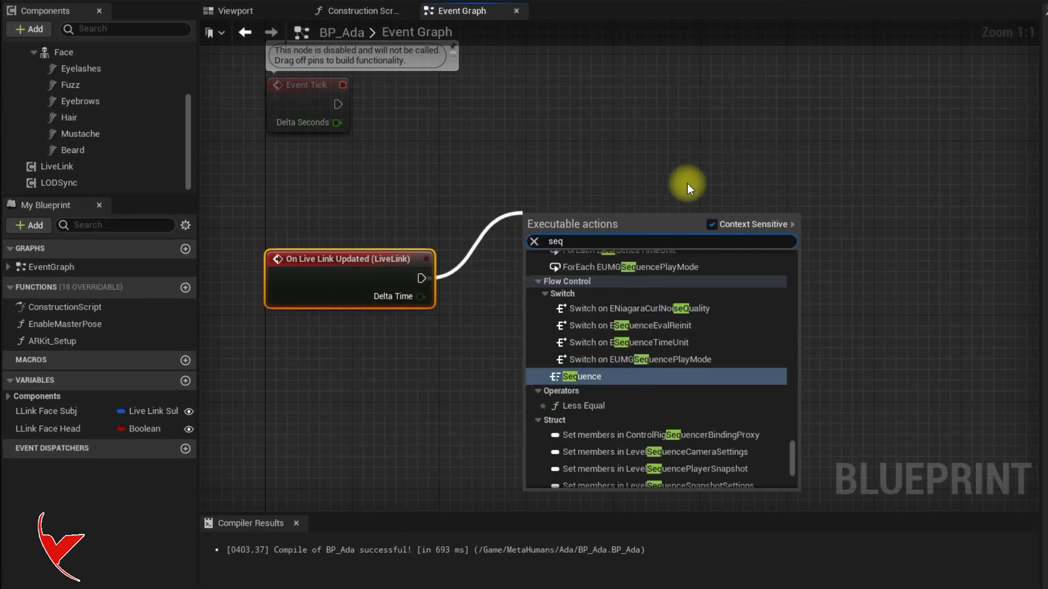
left_click(598, 375)
left_click_drag(584, 209, 559, 260)
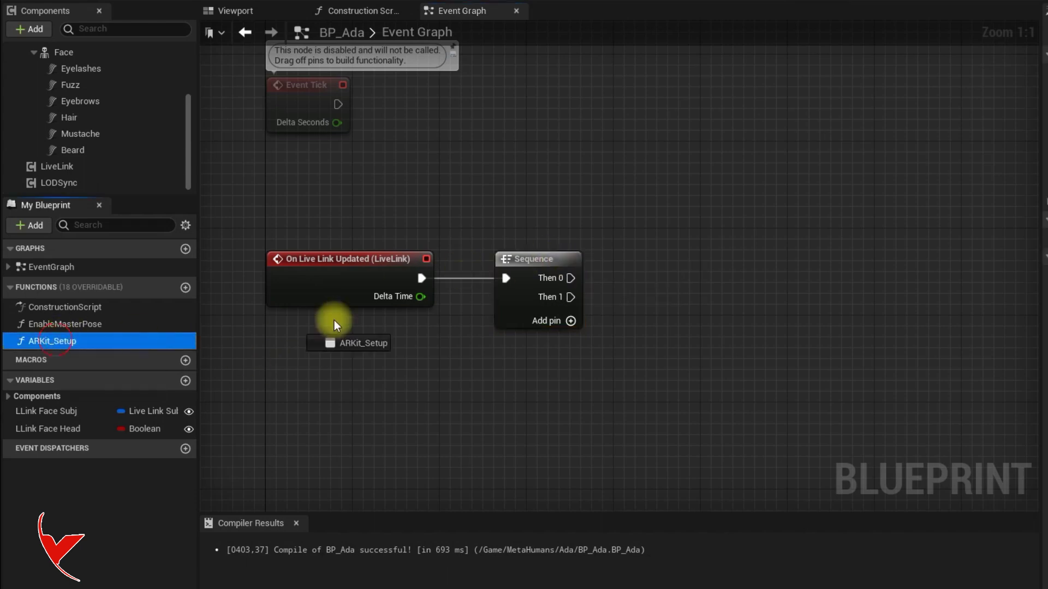
left_click_drag(122, 341, 647, 191)
left_click_drag(570, 278, 659, 224)
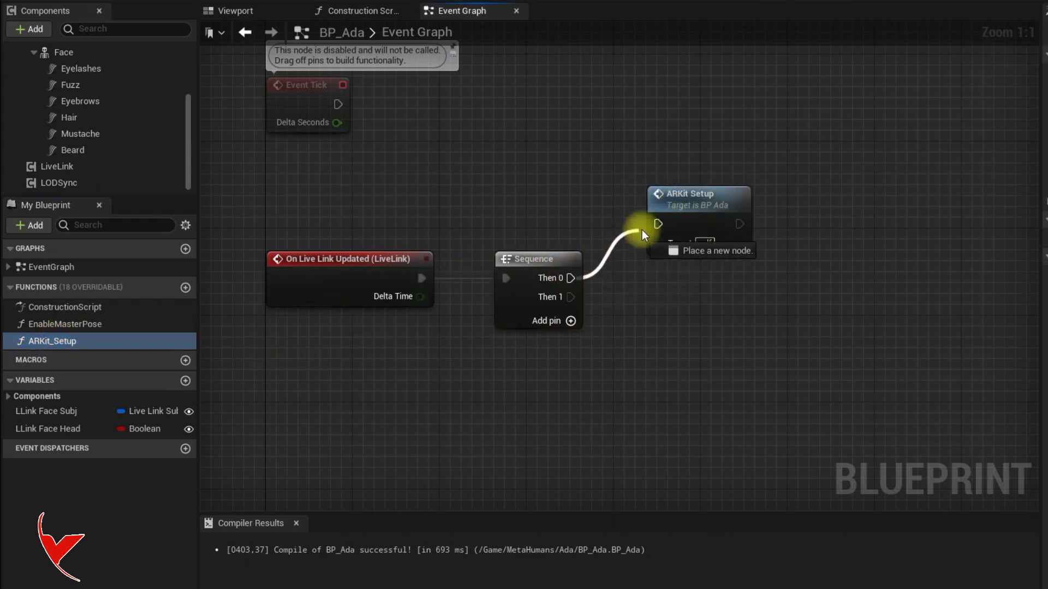
- Place a Body reference in the Event Graph and connect a Get Anim Instance node to it
scroll(89, 87, "up", 5)
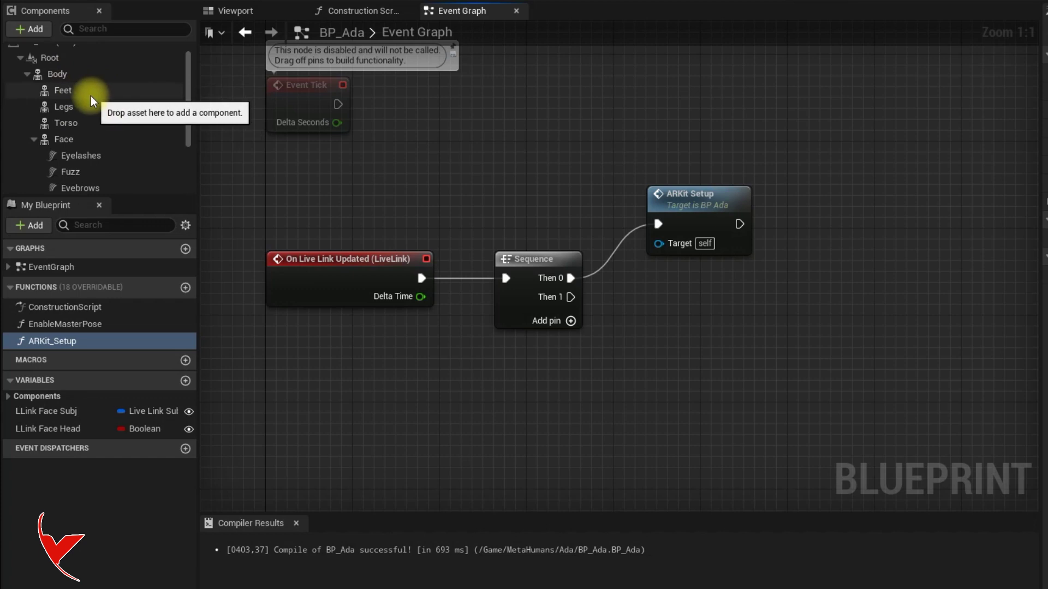
left_click_drag(51, 85, 243, 362)
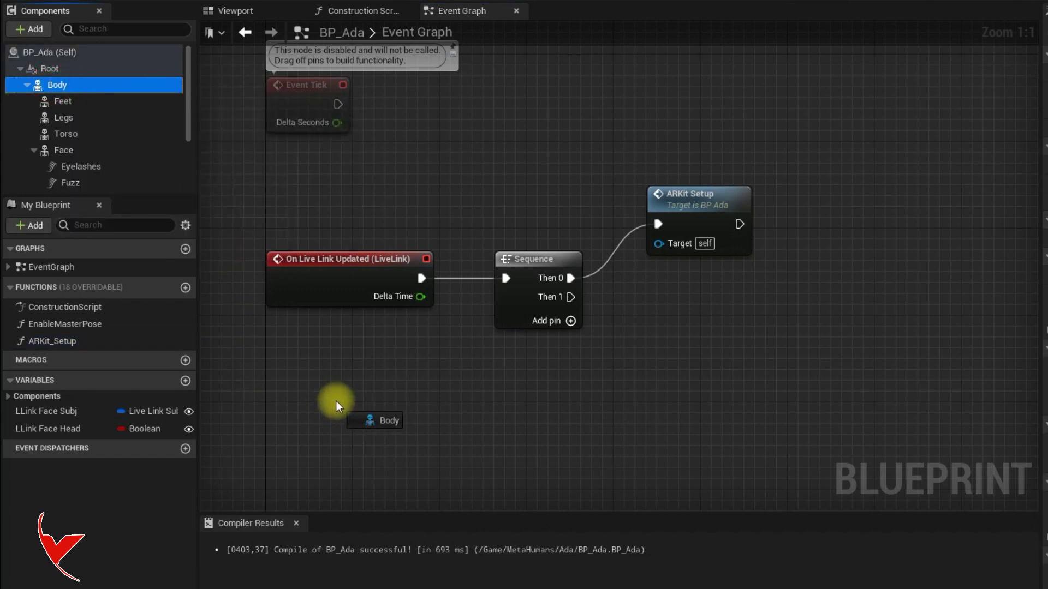
left_click_drag(336, 402, 353, 401)
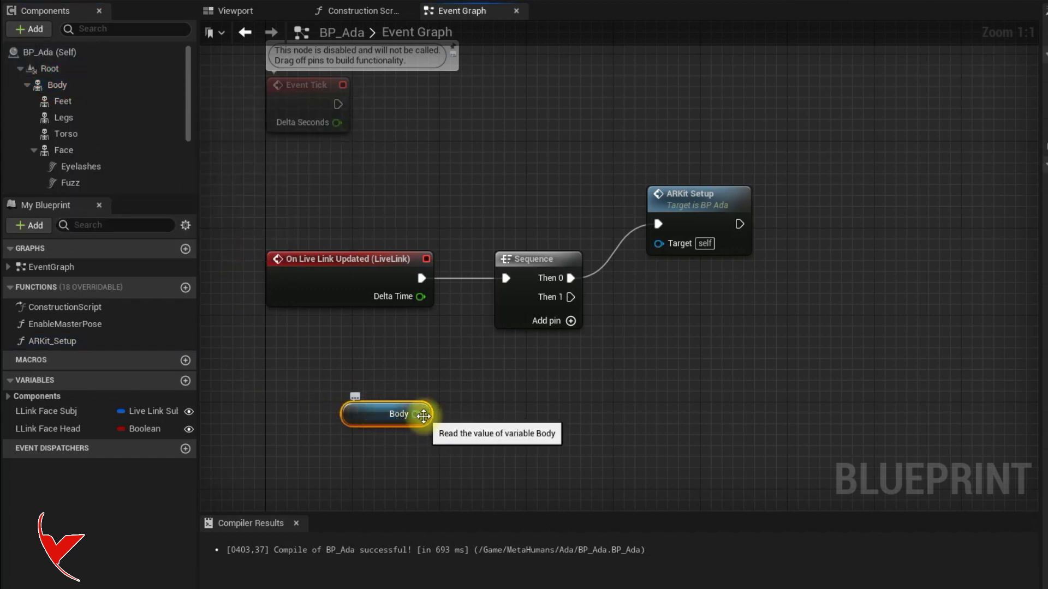
left_click_drag(424, 416, 513, 398)
type("get anim")
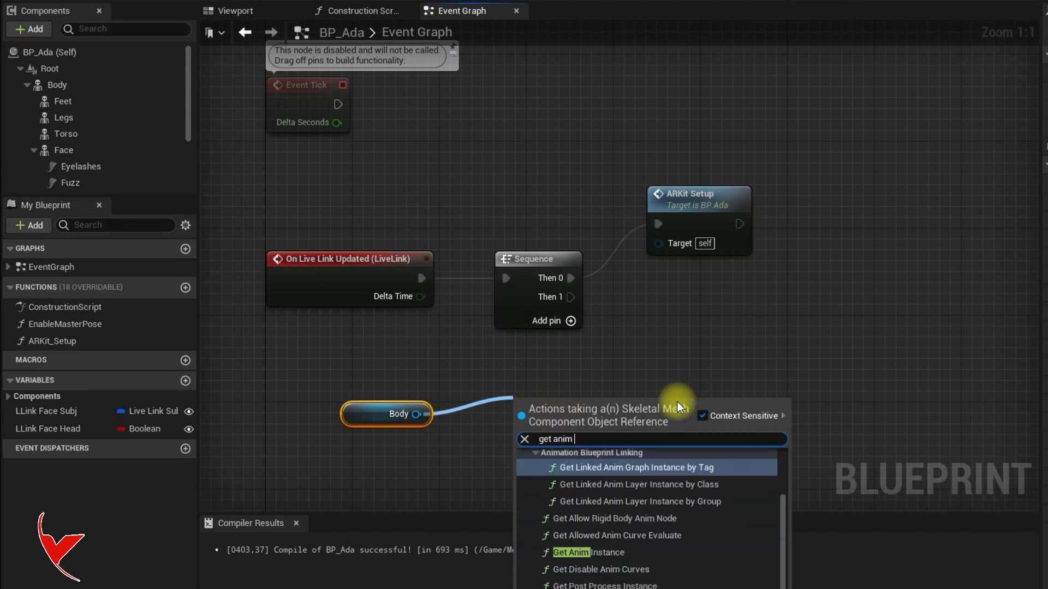
left_click(601, 552)
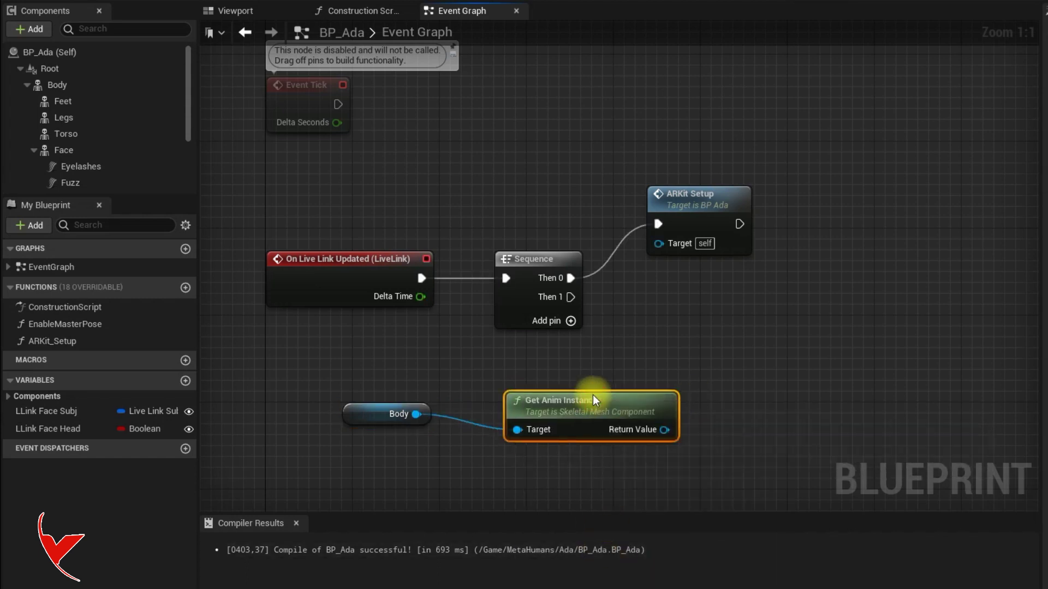
left_click(70, 86)
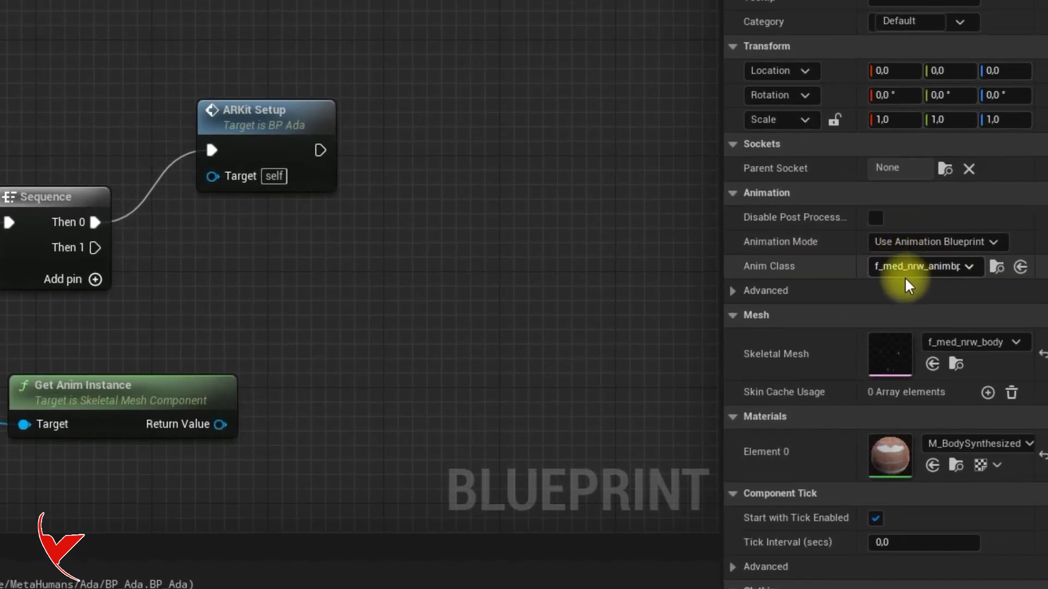
- Cast the anim instance to f_med_nrw_animbp and run the cast from Sequence Then 1
left_click_drag(221, 425, 370, 310)
type("cast")
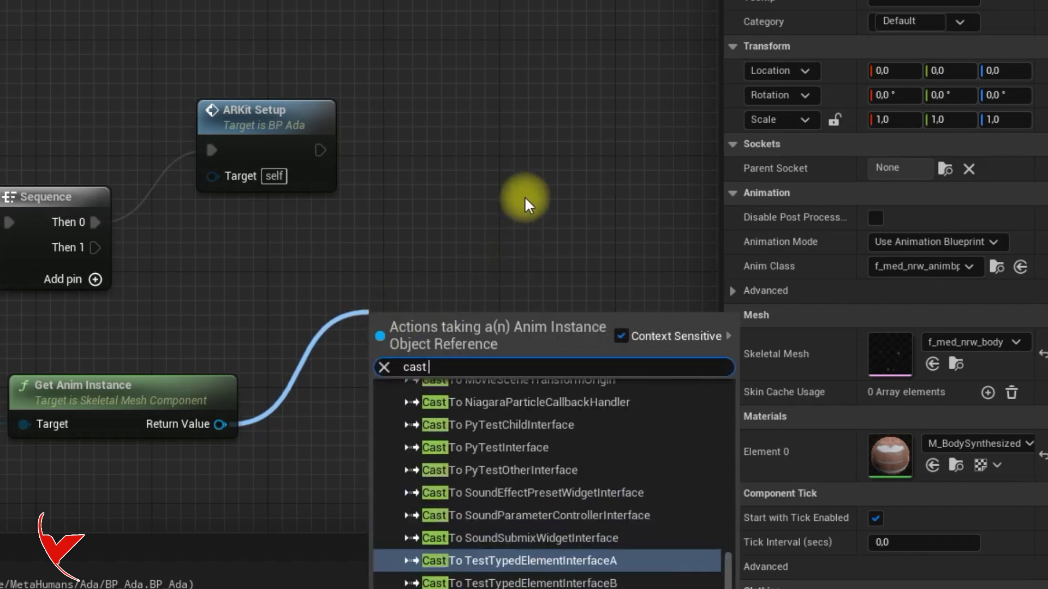
type(" to f")
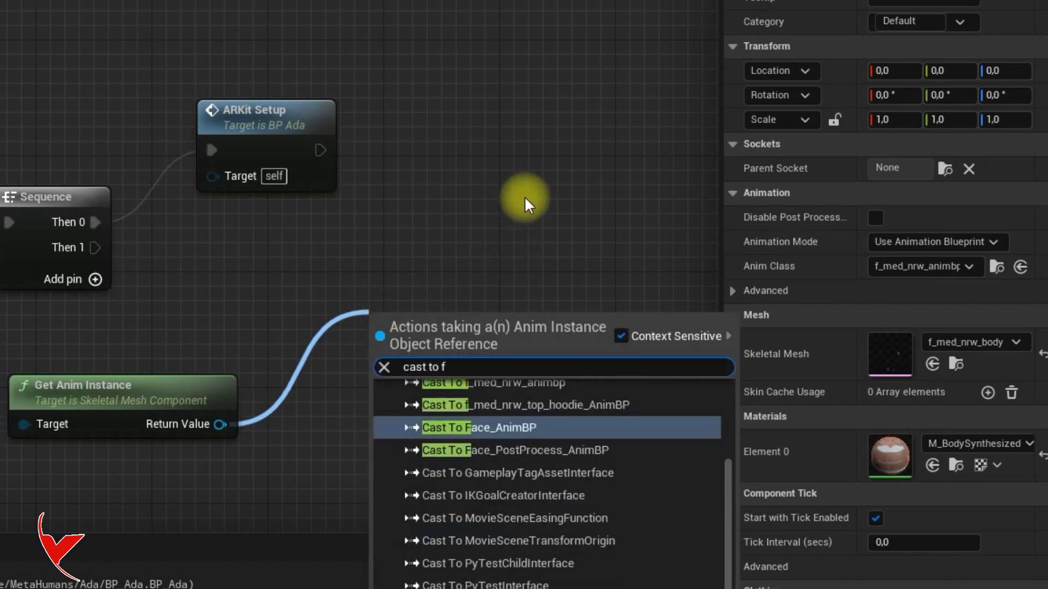
type("_med")
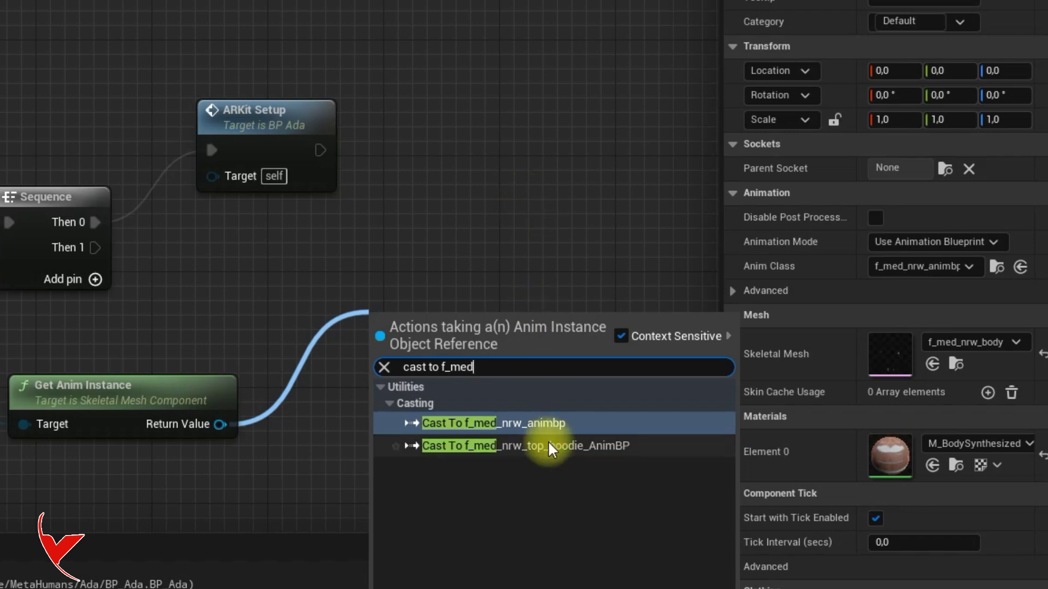
left_click(527, 426)
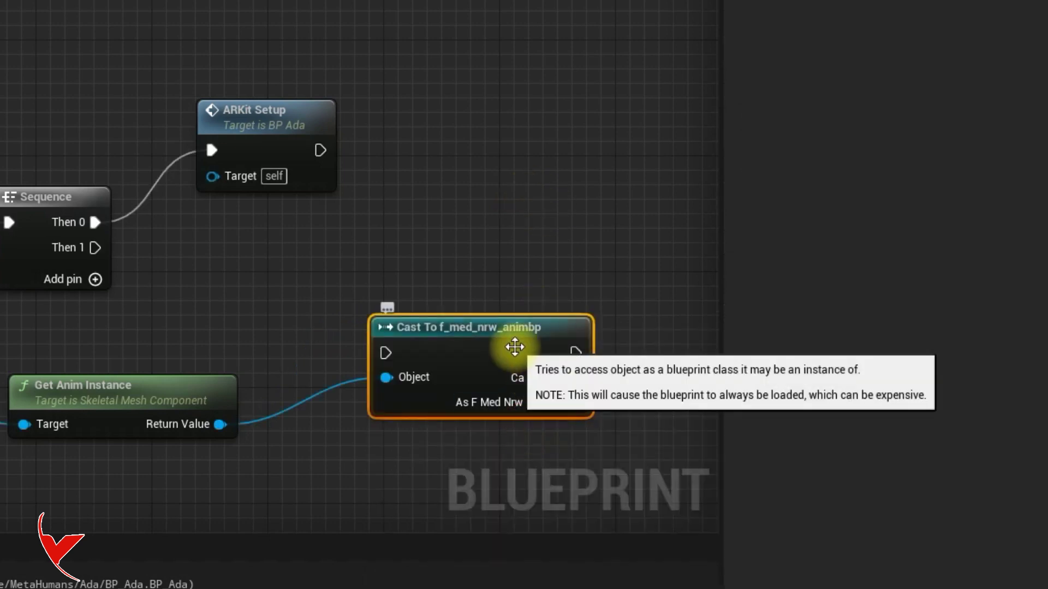
mouse_move(277, 376)
left_mouse_down()
mouse_move(786, 415)
mouse_move(682, 395)
mouse_move(747, 336)
left_mouse_up()
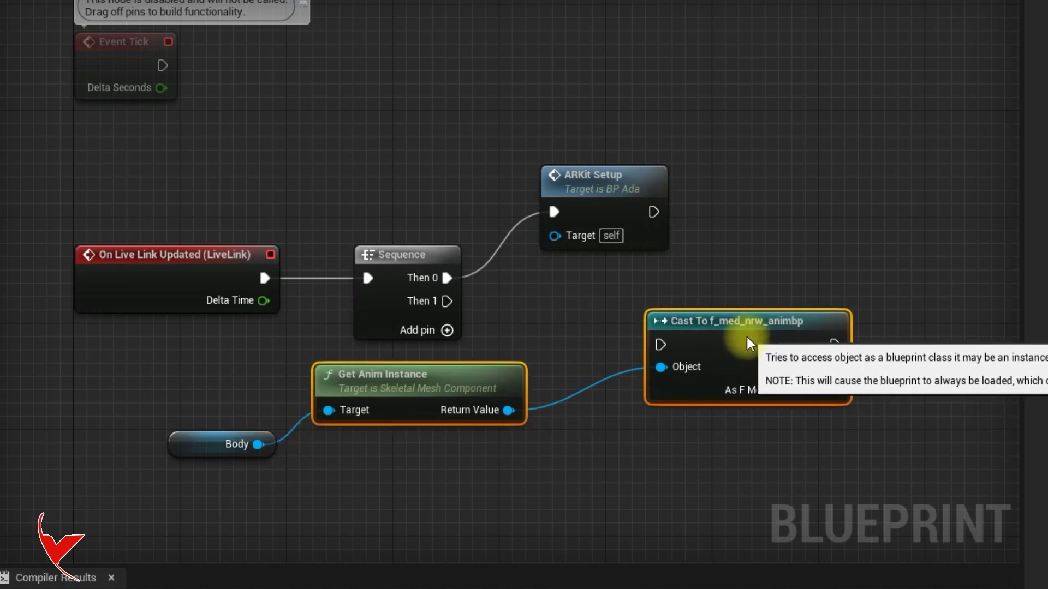
right_click_drag(677, 398, 536, 431)
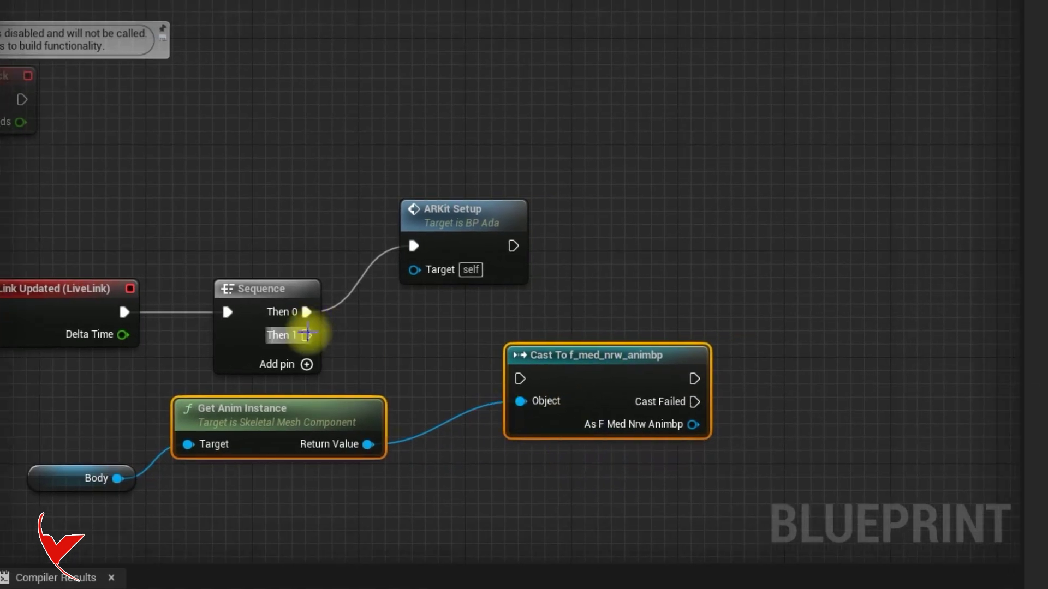
left_click_drag(307, 333, 513, 379)
right_click_drag(739, 381, 482, 394)
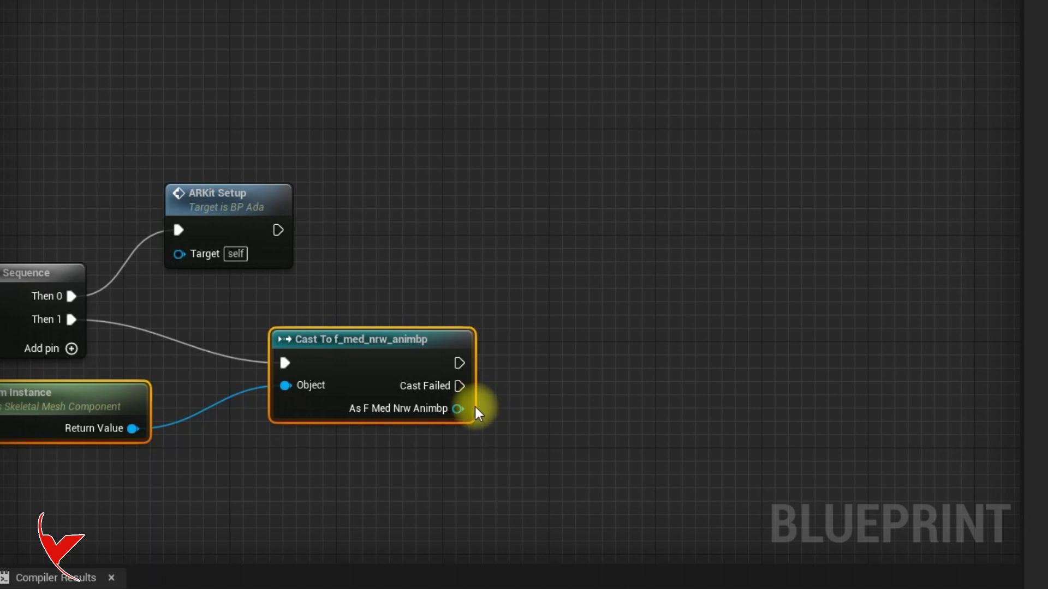
- After a successful cast, set Live Link Subject Name and pick the LLink Face Subj variable
left_click_drag(458, 409, 584, 360)
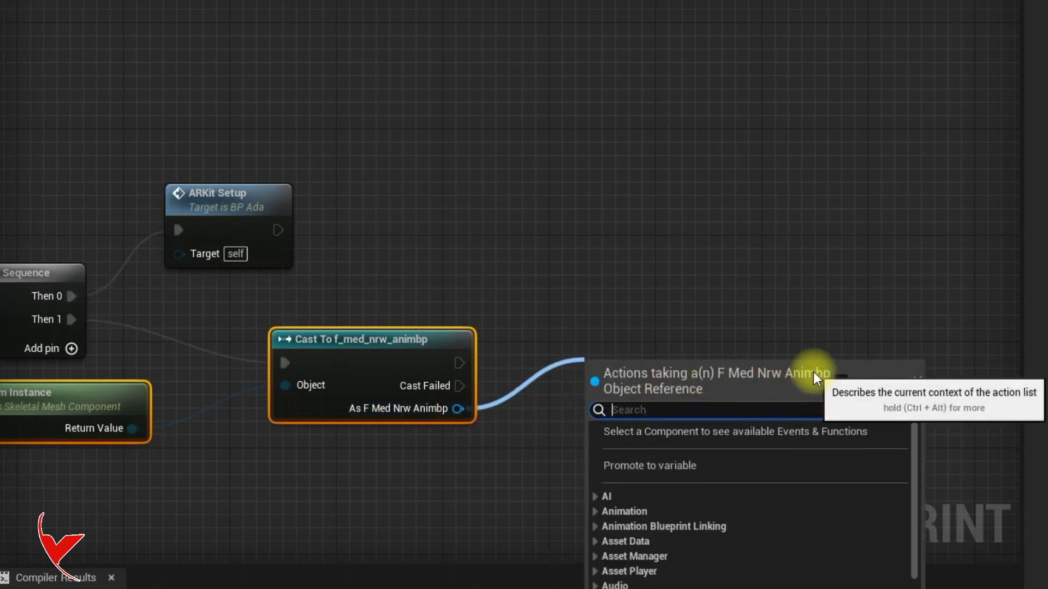
type("live link")
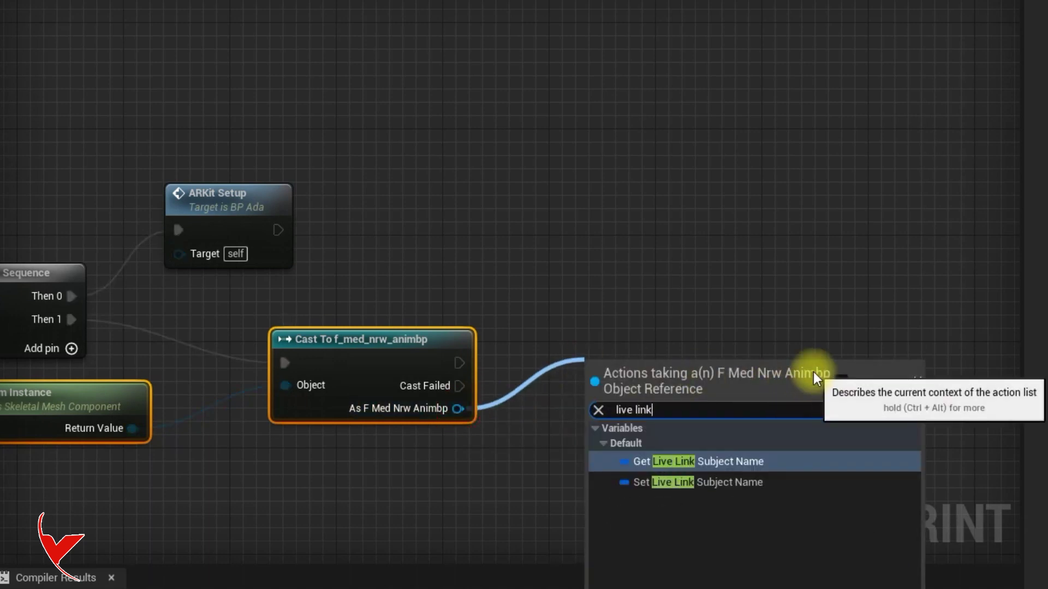
left_click(705, 483)
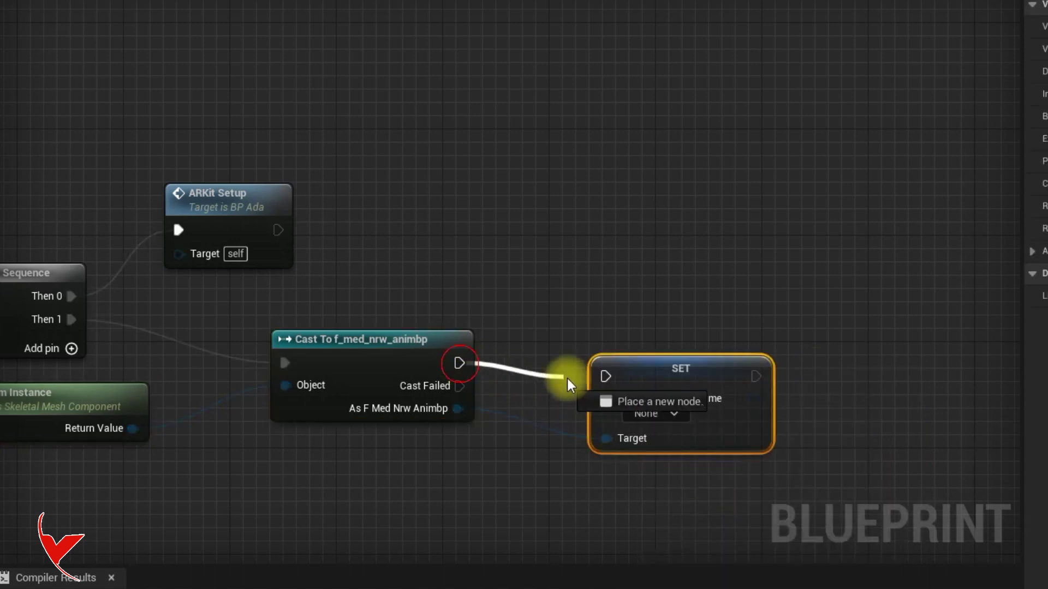
left_click_drag(459, 363, 606, 376)
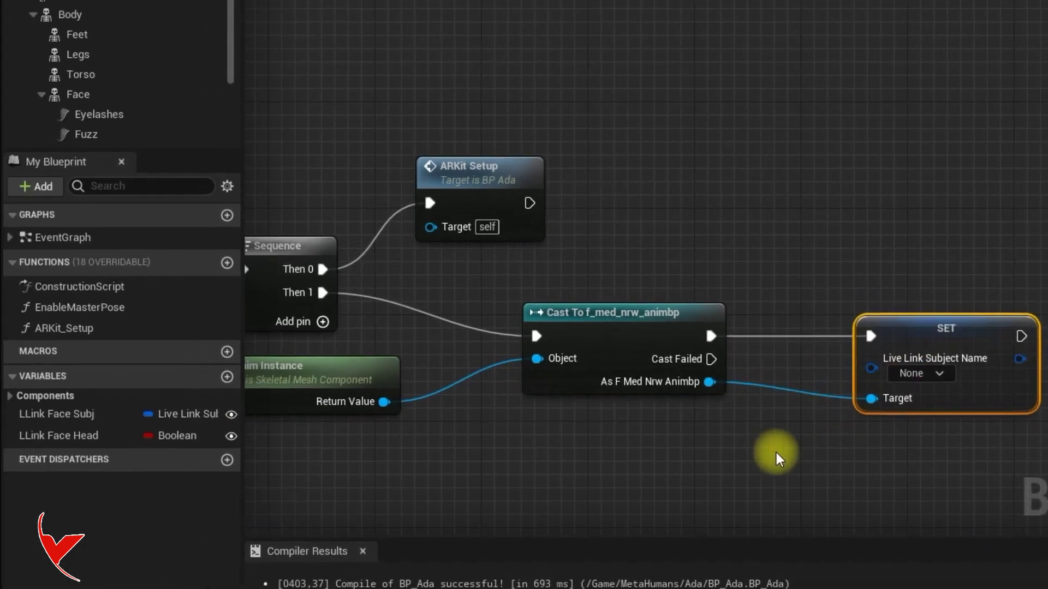
left_click(87, 415)
- Duplicate LLink Face Subj as LLink Body Subj and wire its getter into SET's Live Link Subject Name
right_click(86, 418)
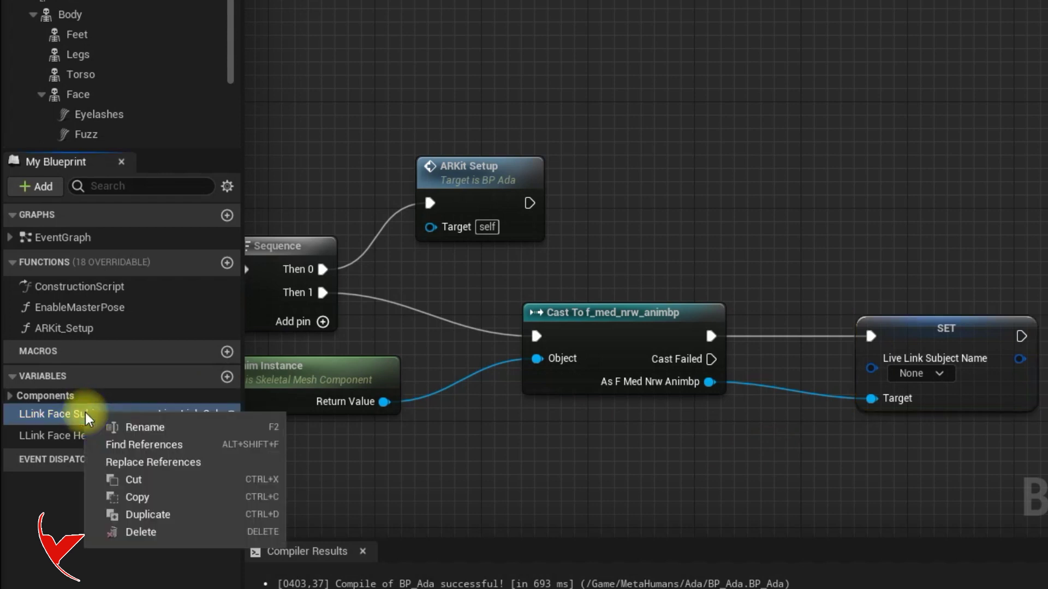
left_click(159, 447)
double_click(66, 456)
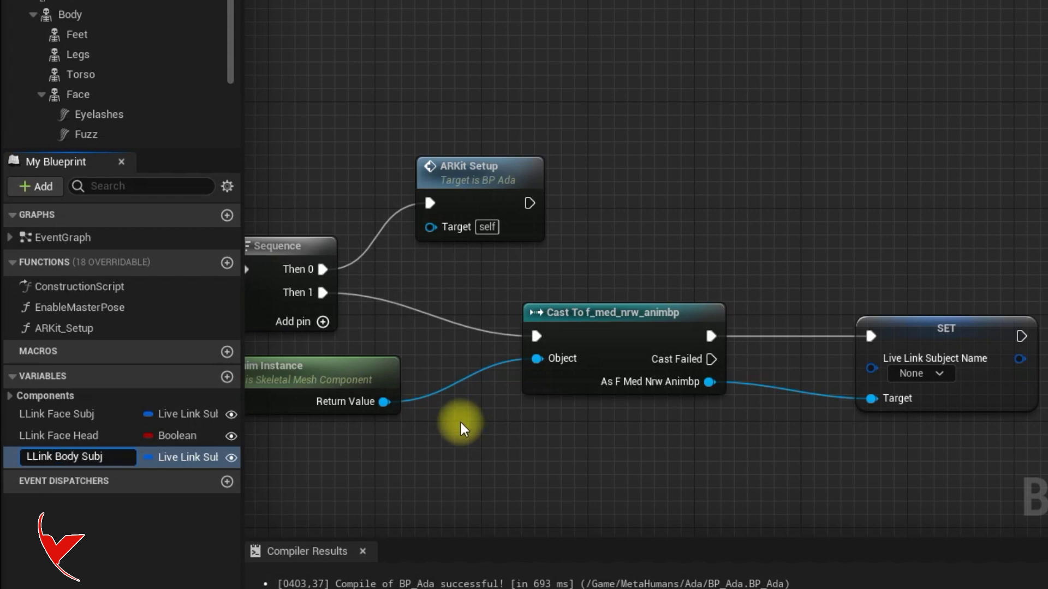
key("Return")
left_click_drag(60, 457, 518, 458)
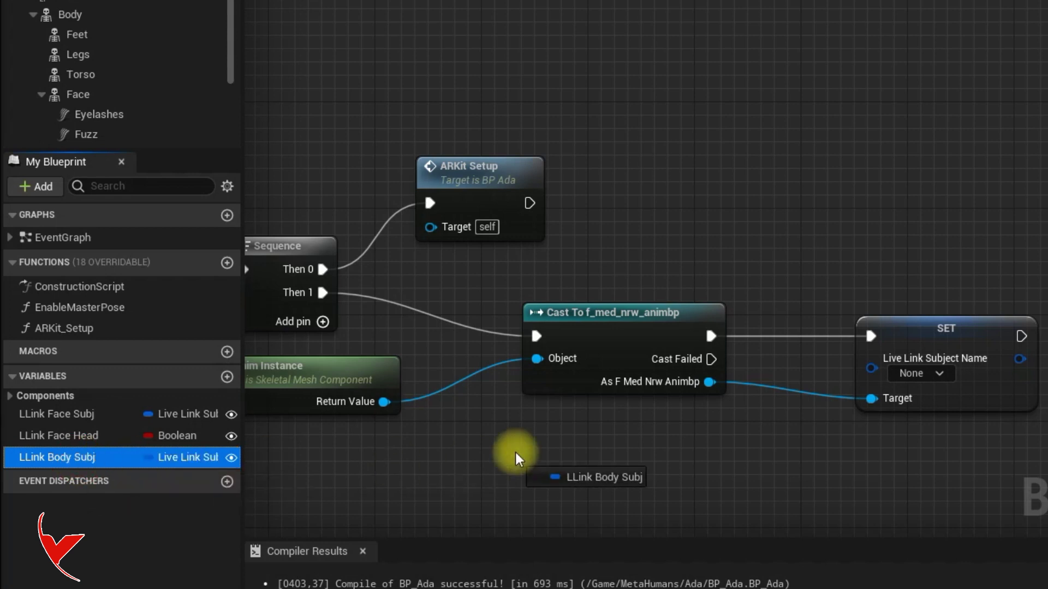
left_click(628, 463)
left_click_drag(676, 449, 866, 377)
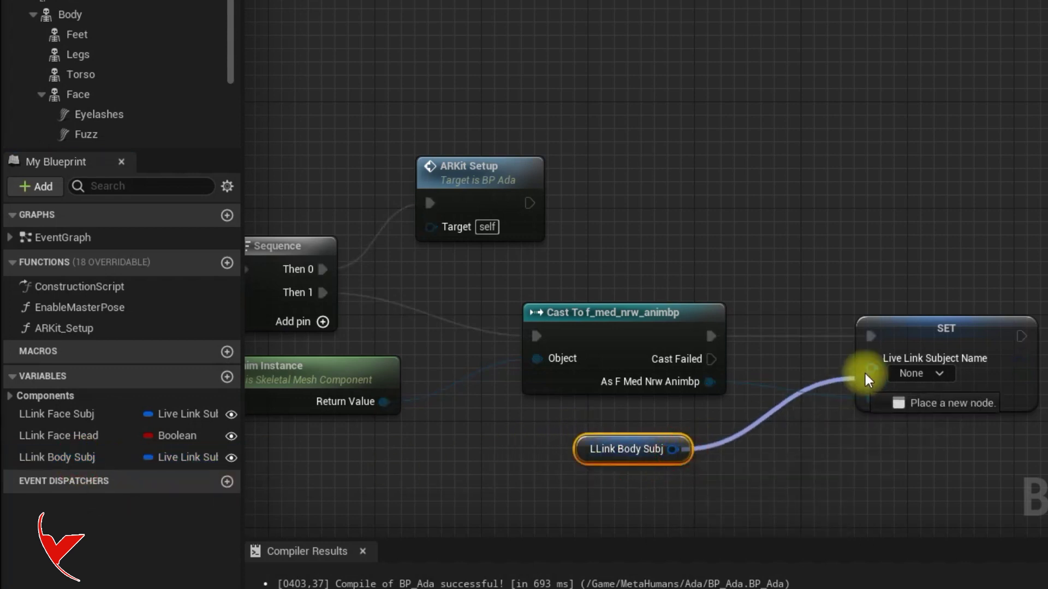
right_click_drag(1031, 404, 813, 386)
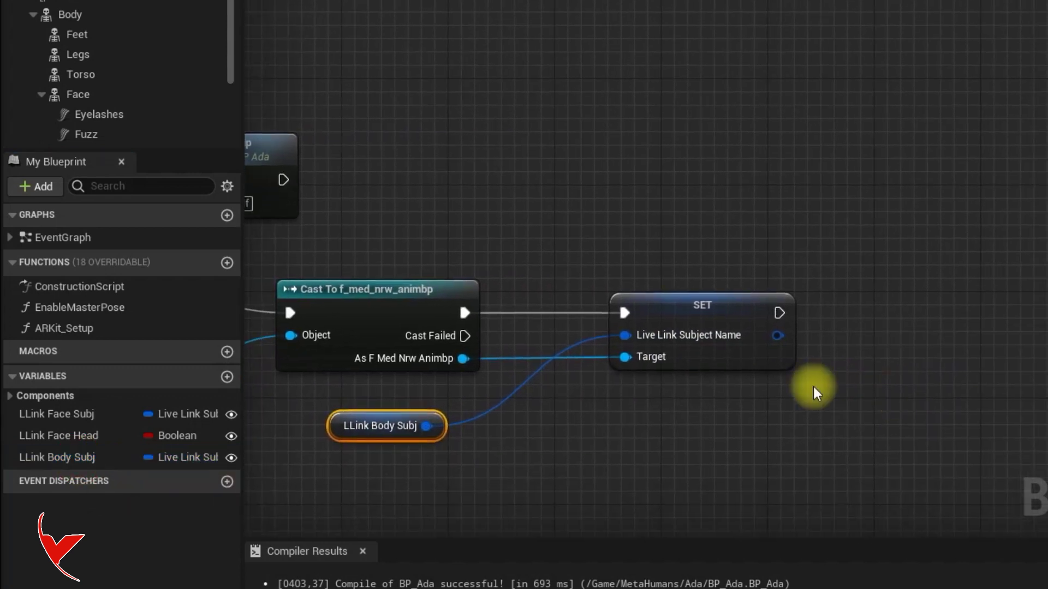
- Add a Live Link Setup node after SET, driven by its subject name output
left_click_drag(777, 336, 864, 335)
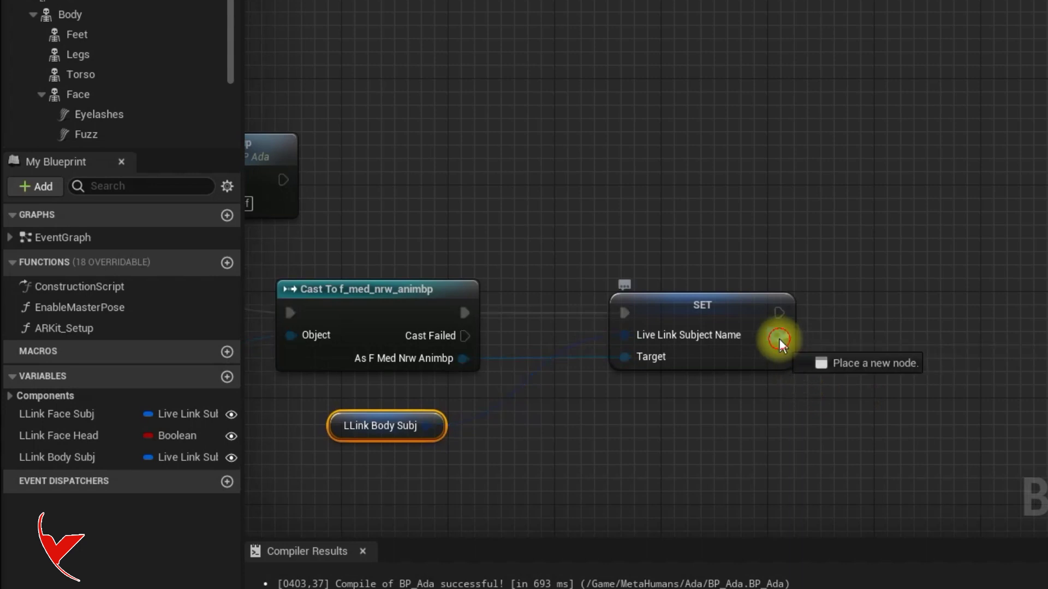
type("liv")
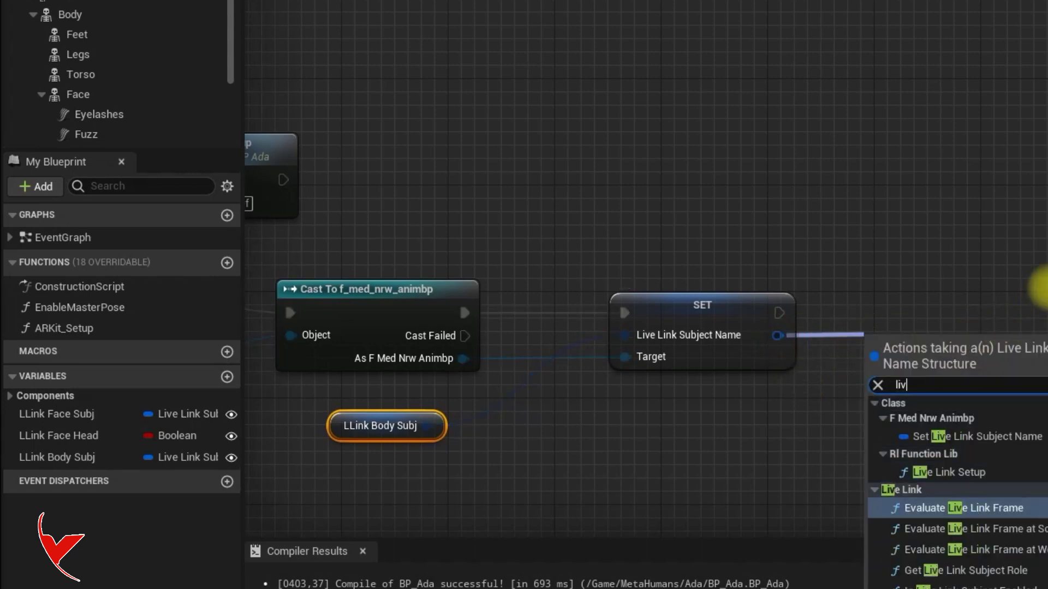
type("e link set")
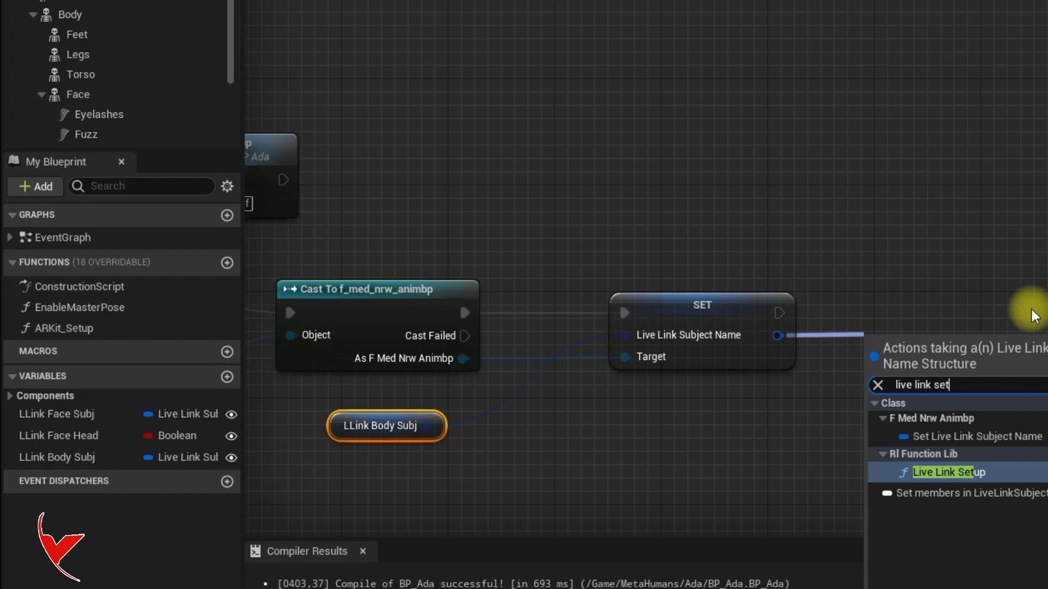
left_click(975, 473)
left_click_drag(928, 347, 936, 333)
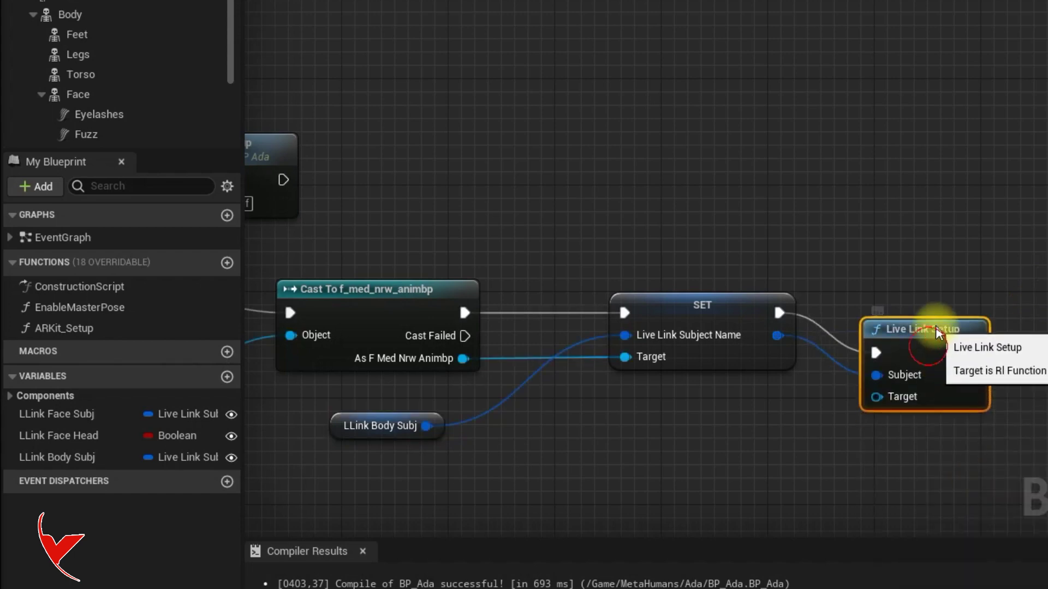
right_click_drag(646, 209, 861, 162)
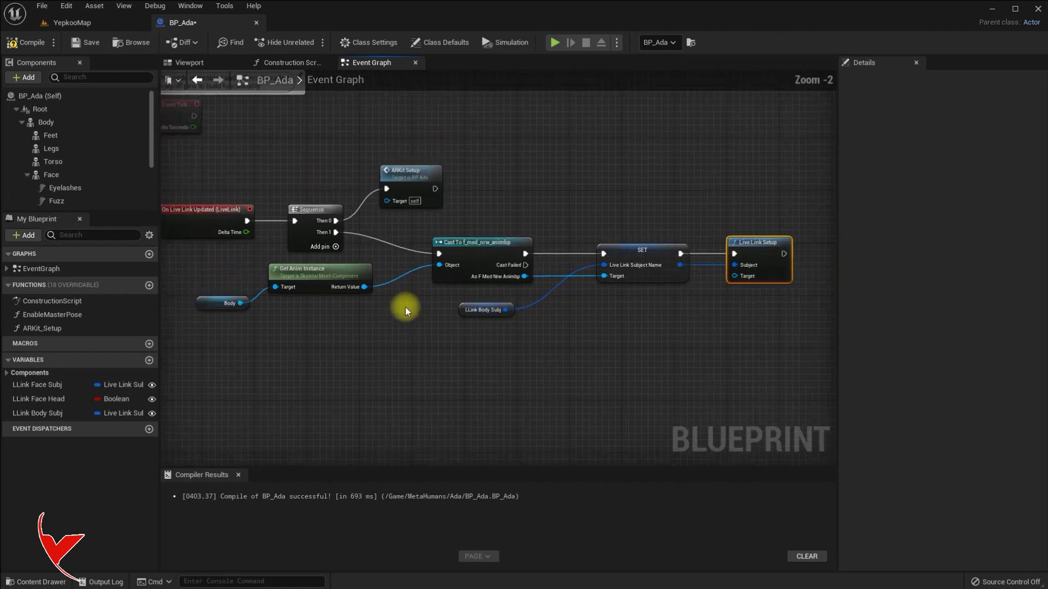
- Wire the Body mesh into Live Link Setup's Target, routed along the bottom via a reroute point
left_click_drag(838, 276, 956, 280)
scroll(726, 325, "up", 2)
right_click_drag(726, 329, 780, 337)
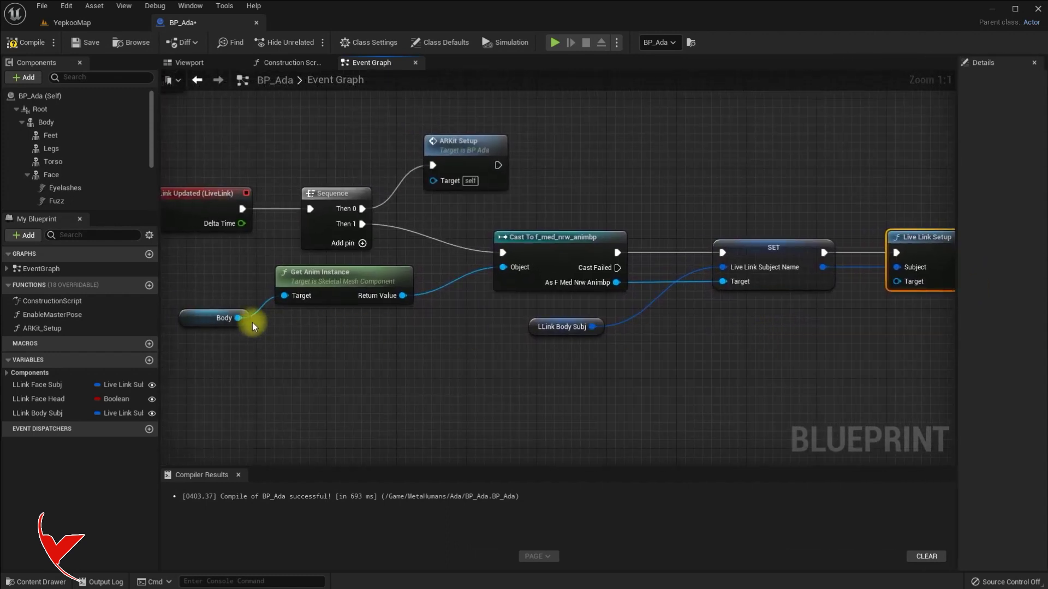
left_click_drag(238, 318, 897, 281)
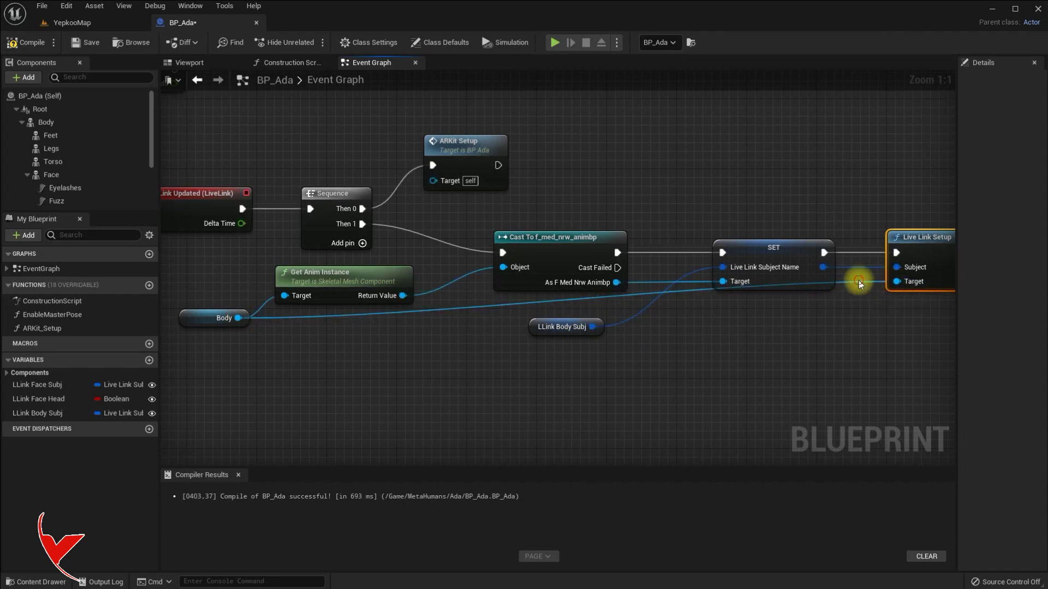
double_click(854, 284)
left_click_drag(853, 284, 819, 368)
- Line up the Body, cast, SET and Live Link Setup nodes, then save and close BP_Ada
left_click_drag(198, 322, 197, 367)
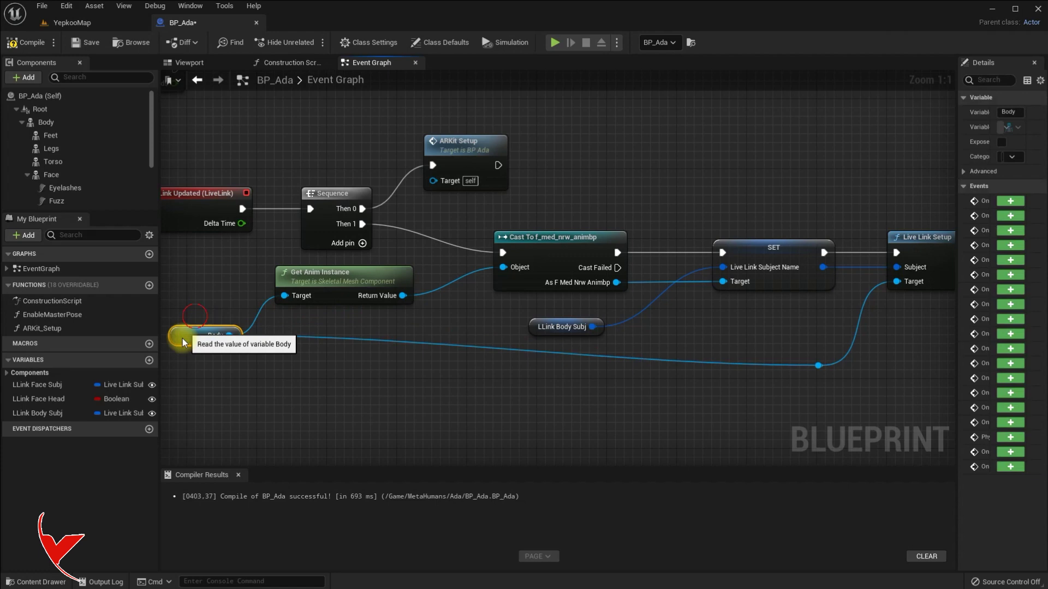
right_click_drag(571, 267, 524, 288)
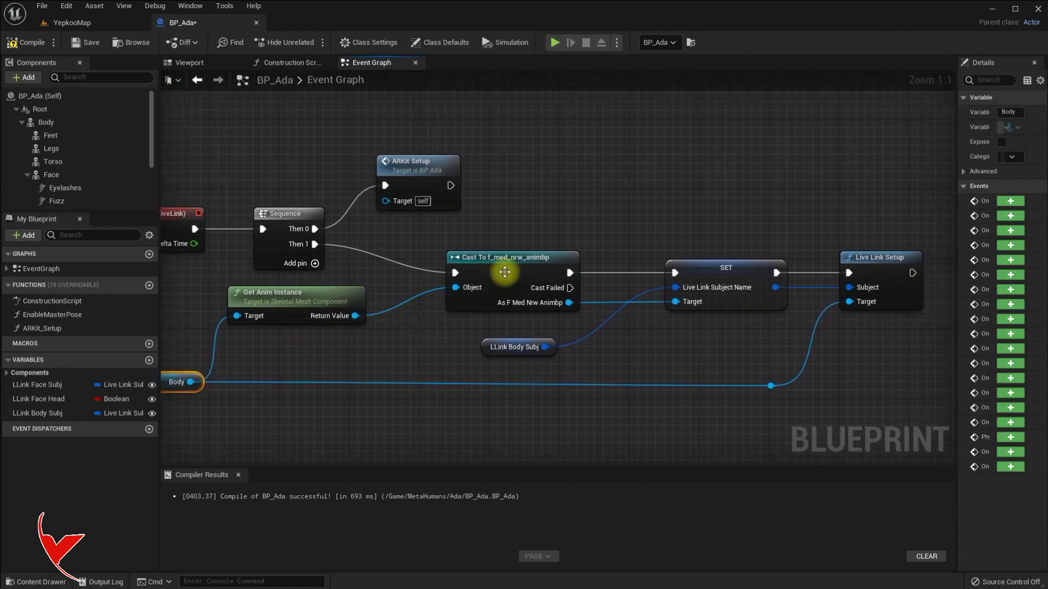
left_click(499, 238)
left_click_drag(720, 270, 727, 244)
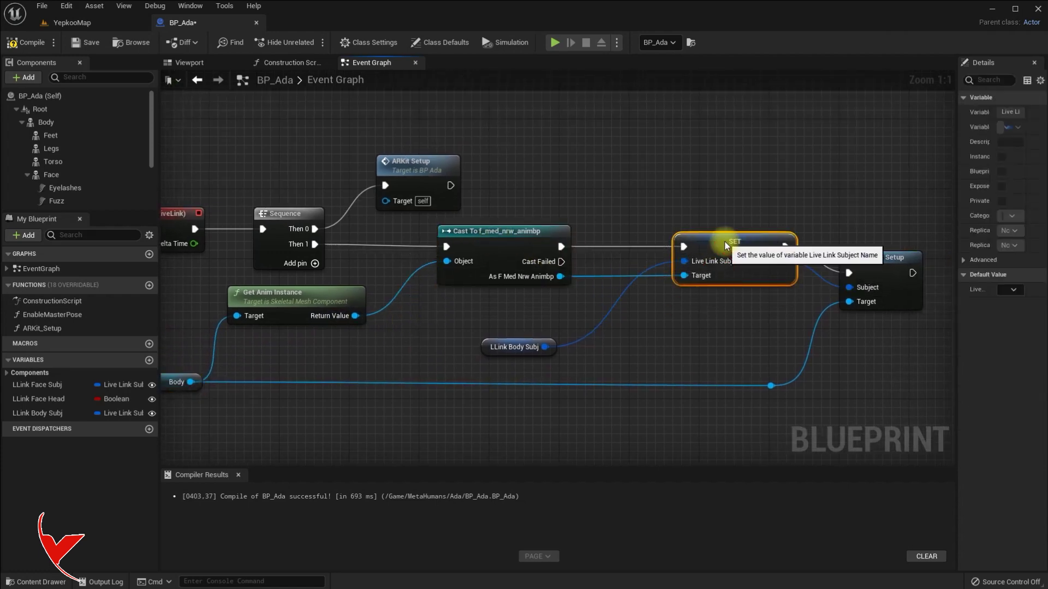
left_click_drag(904, 266, 926, 247)
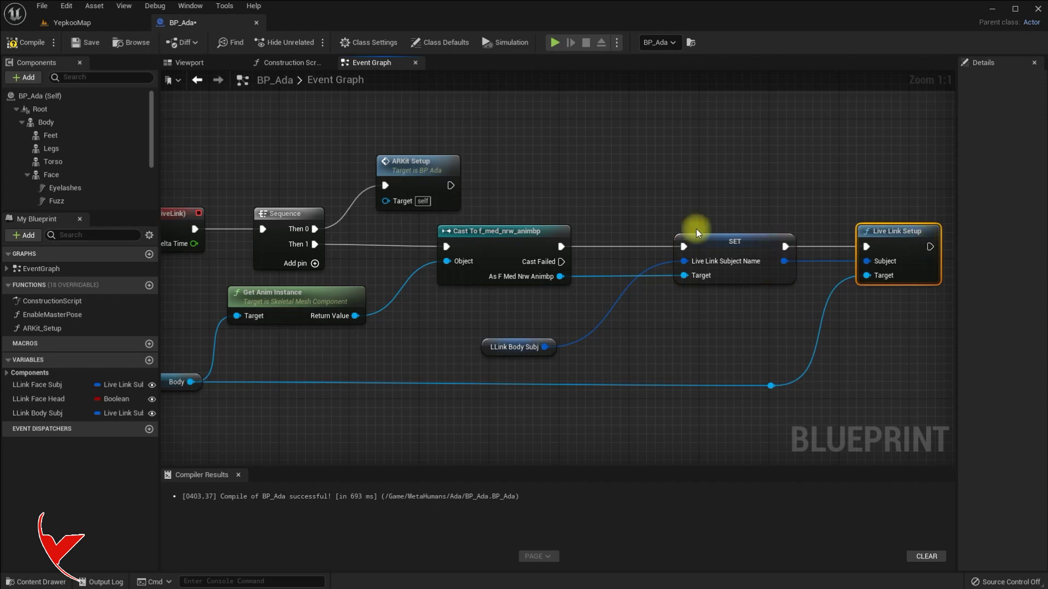
right_click_drag(696, 233, 768, 233)
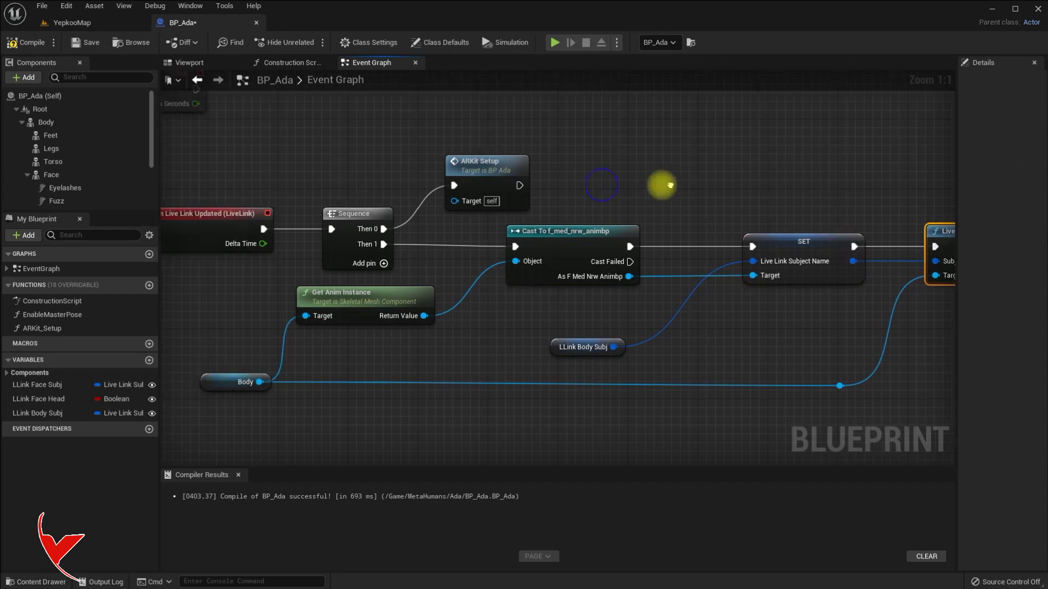
left_click(90, 45)
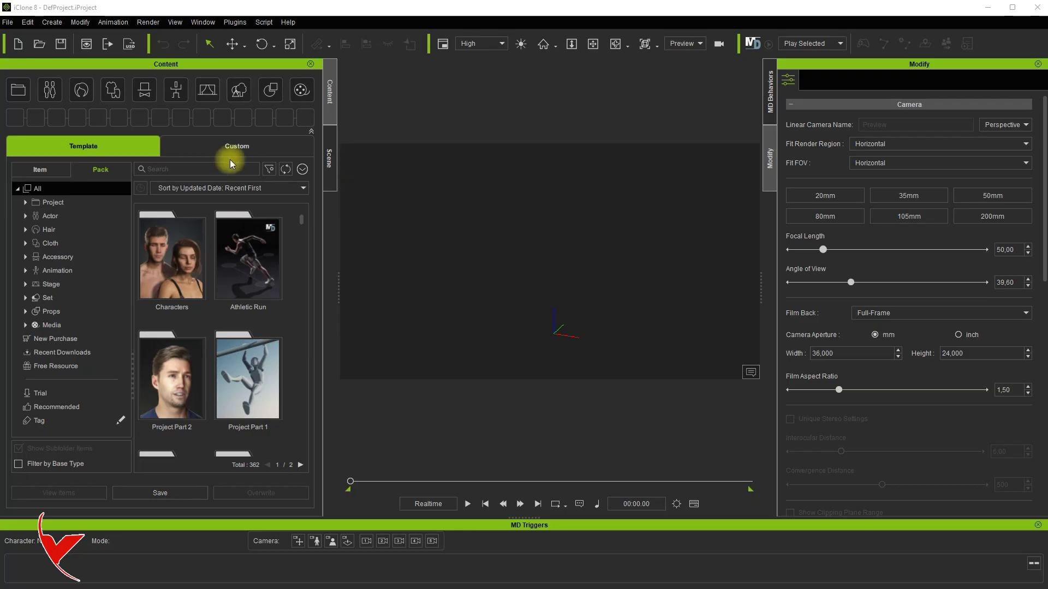
left_click(234, 146)
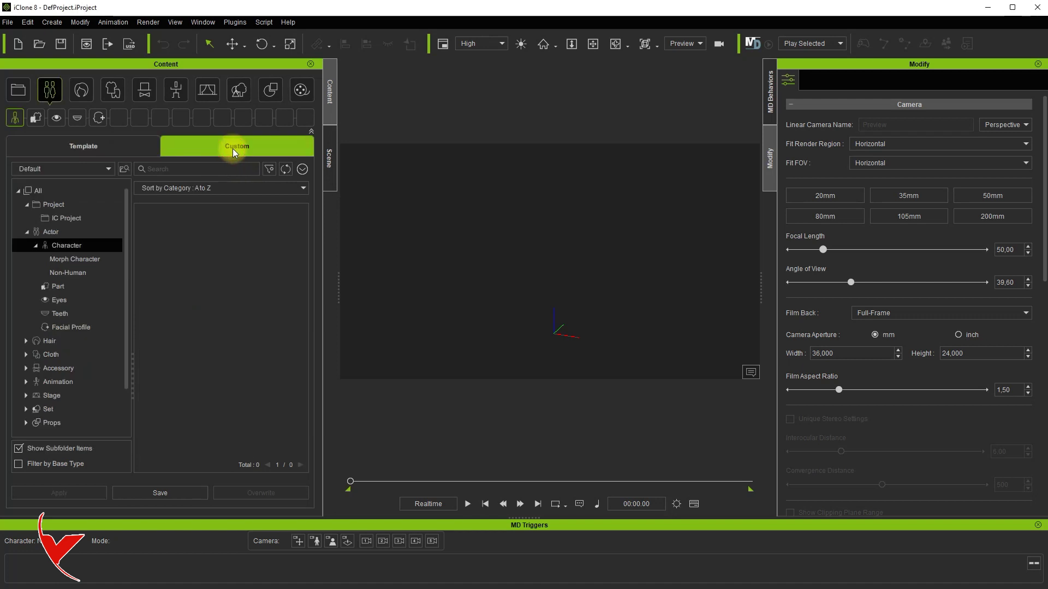
- Create a MetaHumanDummy subfolder under Character in the Custom content library and open it
right_click(62, 248)
left_click(98, 295)
type("MetaHumanD")
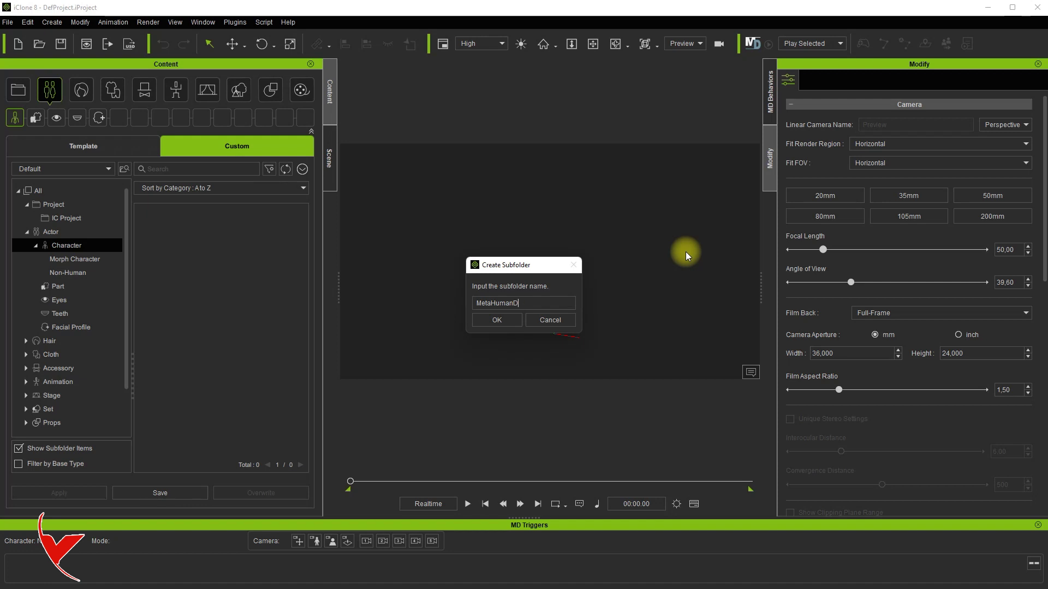
type("ummy")
left_click(497, 321)
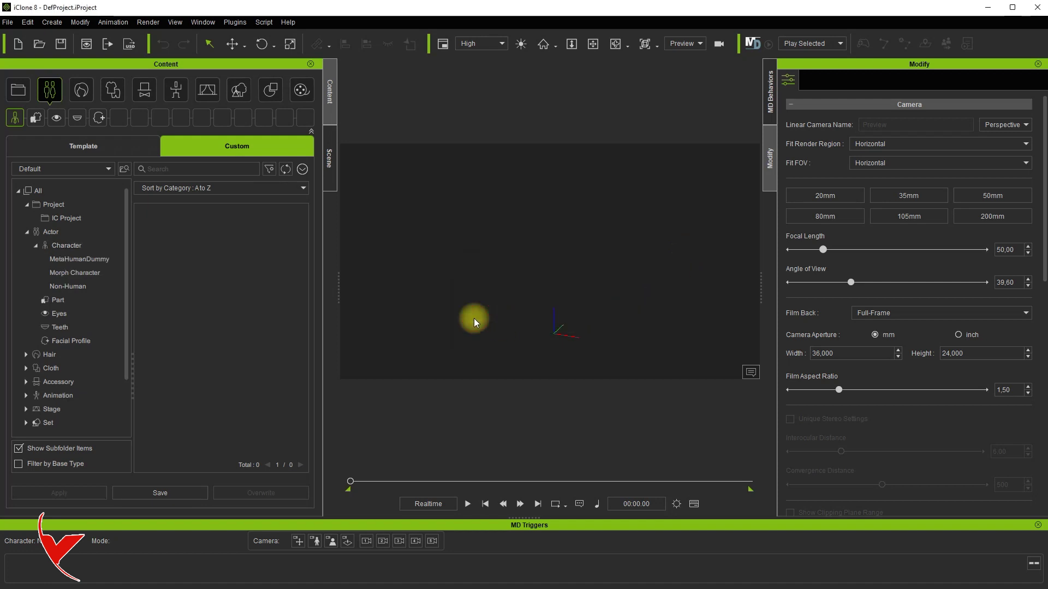
left_click(79, 259)
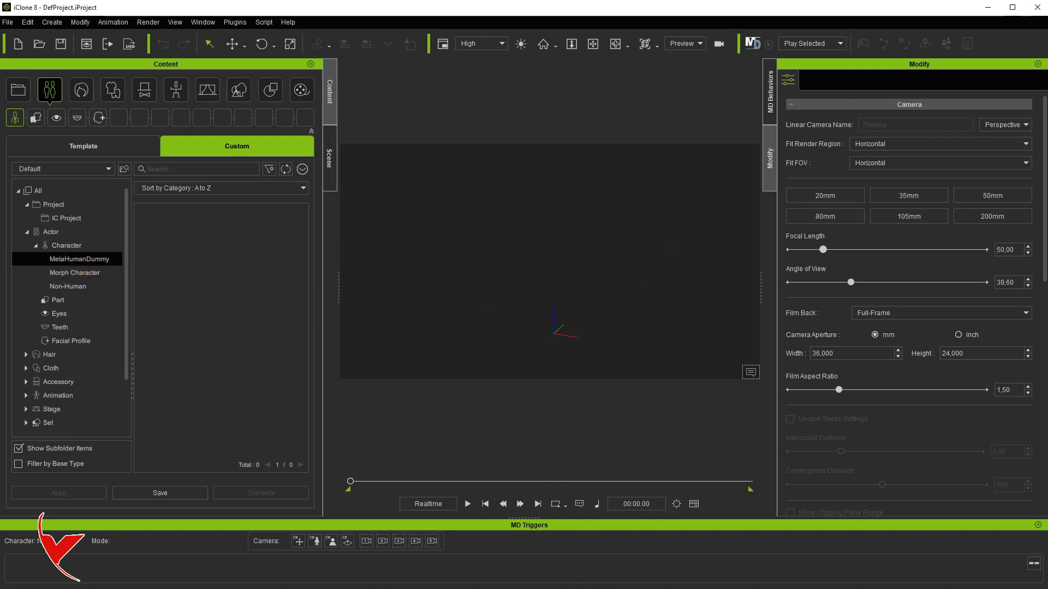
key("alt+Tab")
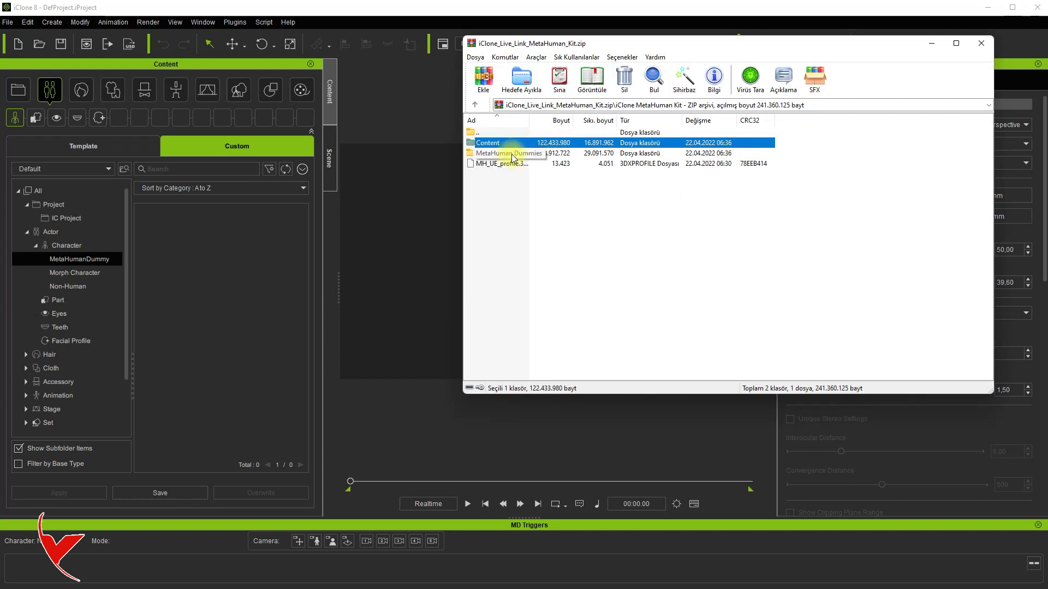
- Import all 18 avatars from the archive's MetaHuman Dummies folder into iClone's Custom Character library
double_click(512, 156)
left_click_drag(552, 44, 726, 51)
left_click(677, 149)
key("ctrl+a")
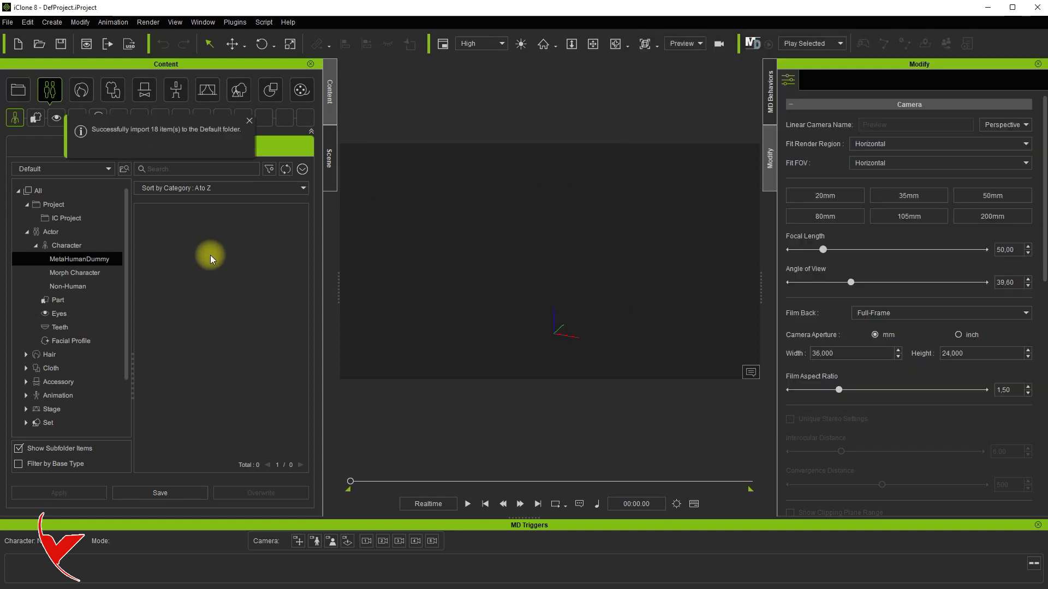
left_click(84, 245)
- Move the 18 imported avatars, such as f_med_nrw_body, into the MetaHumanDummy subfolder
left_click_drag(301, 236, 299, 425)
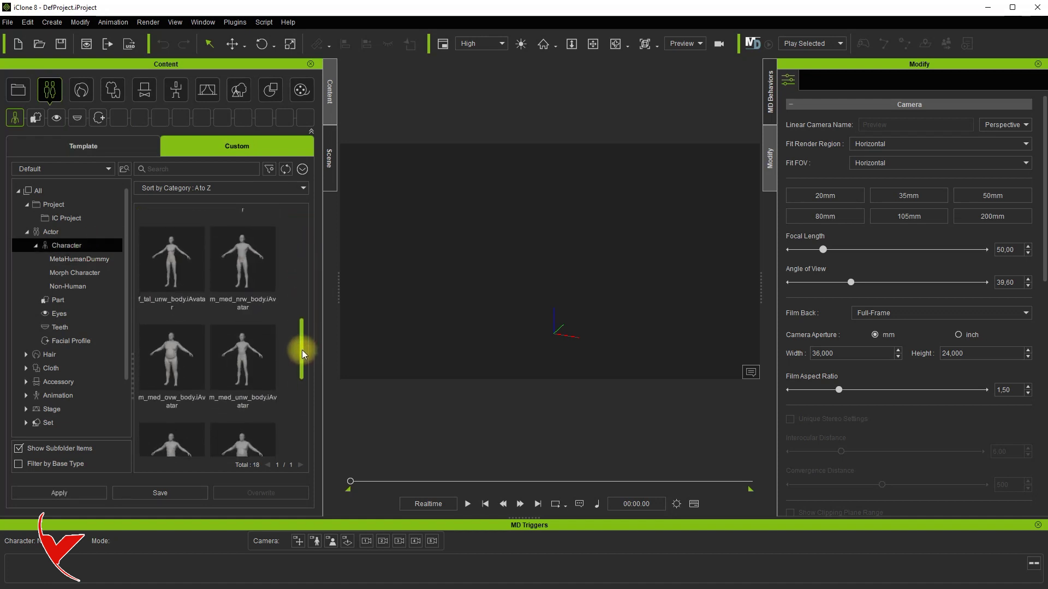
key("ctrl+a")
left_click_drag(171, 393, 90, 257)
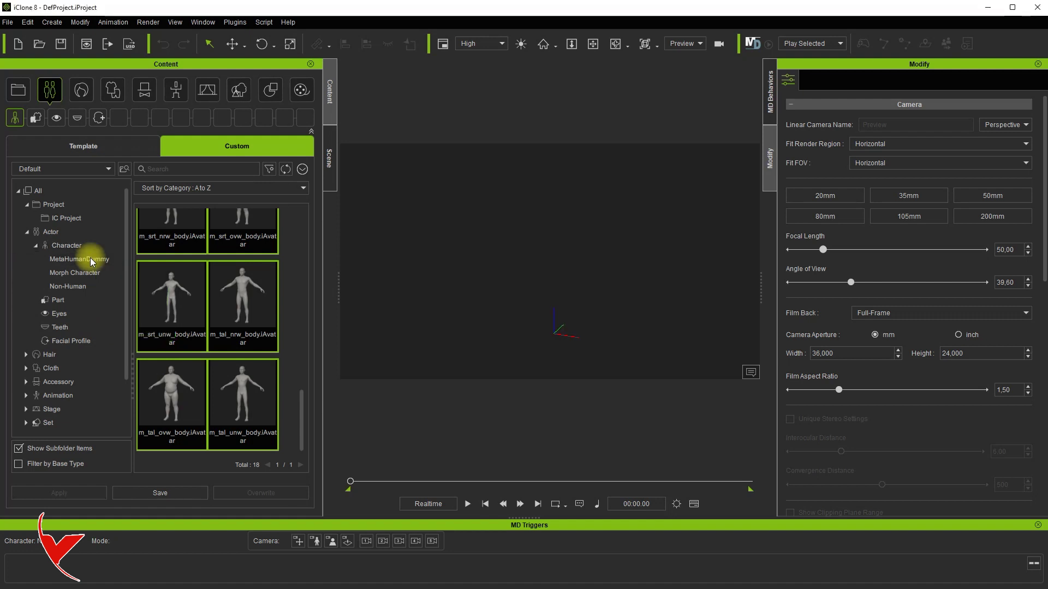
left_click(91, 260)
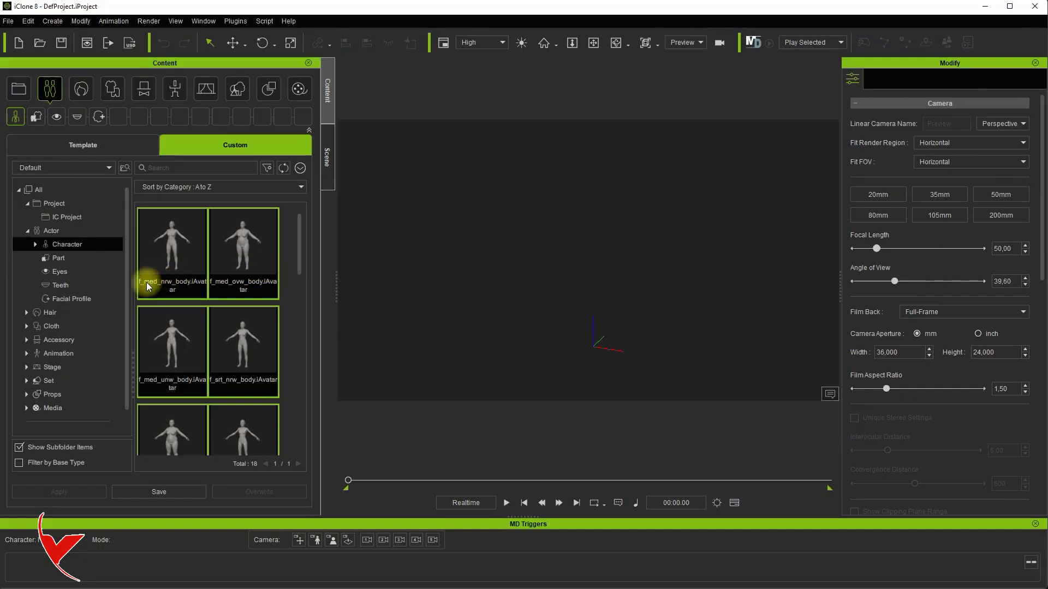
left_click(145, 288)
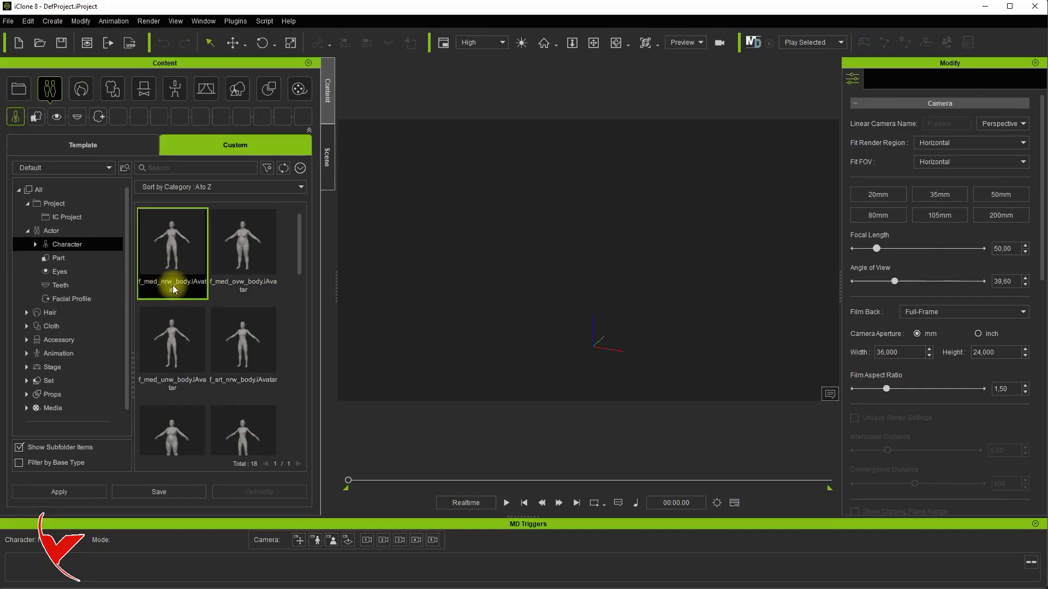
- Load the f_med_nrw_body dummy and the CC4 Camila template character, placing Camila to its left
double_click(171, 254)
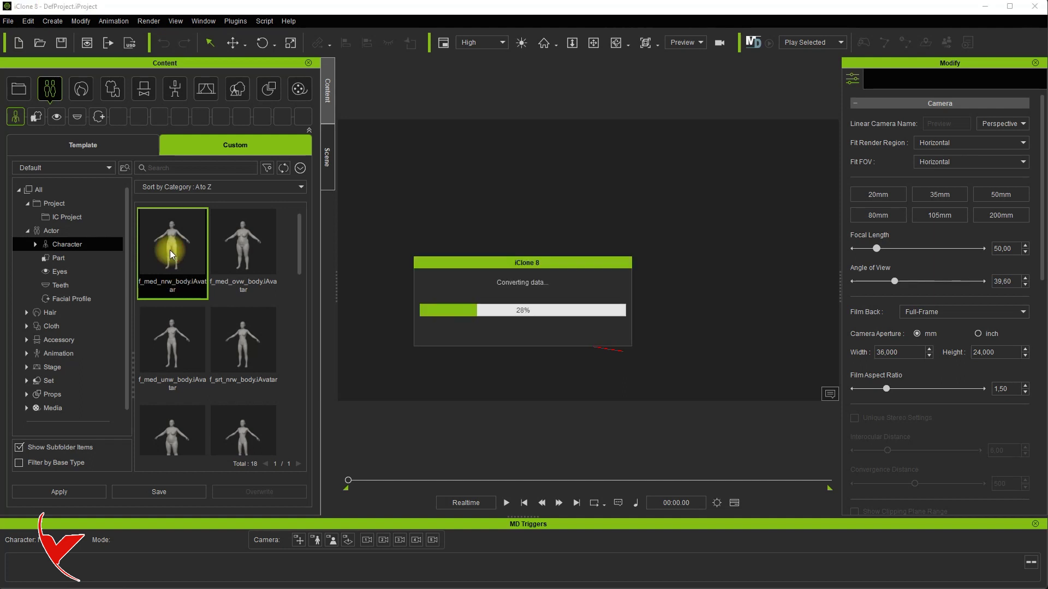
left_click(76, 144)
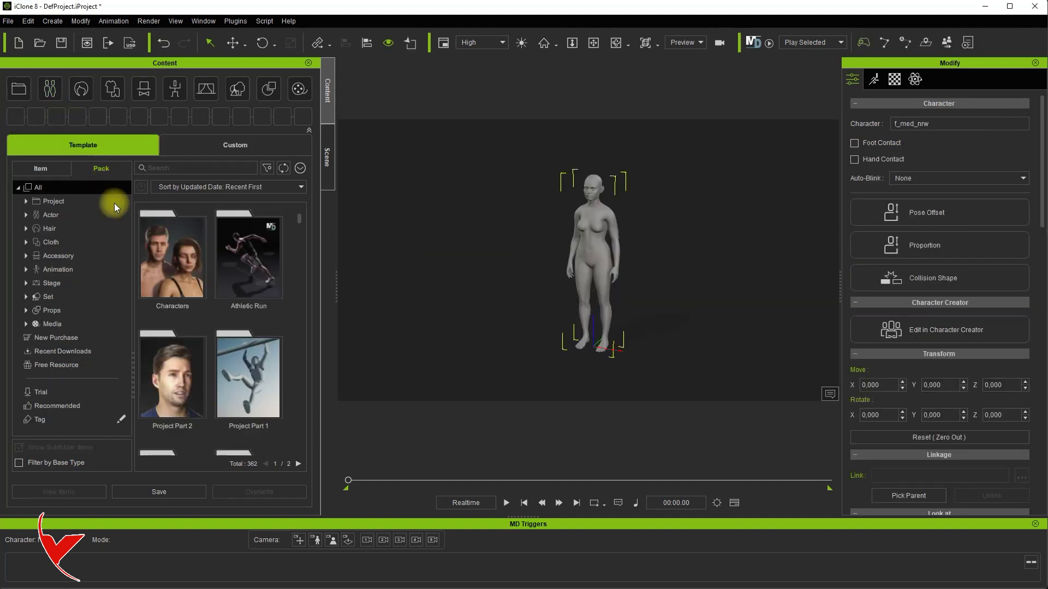
double_click(161, 250)
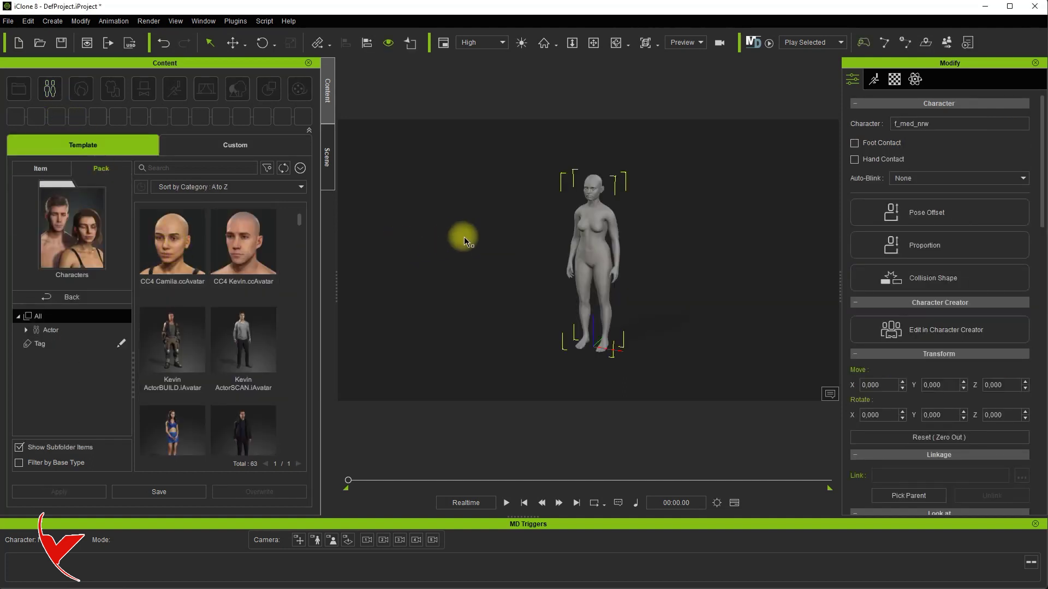
double_click(183, 234)
left_click_drag(184, 231, 356, 166)
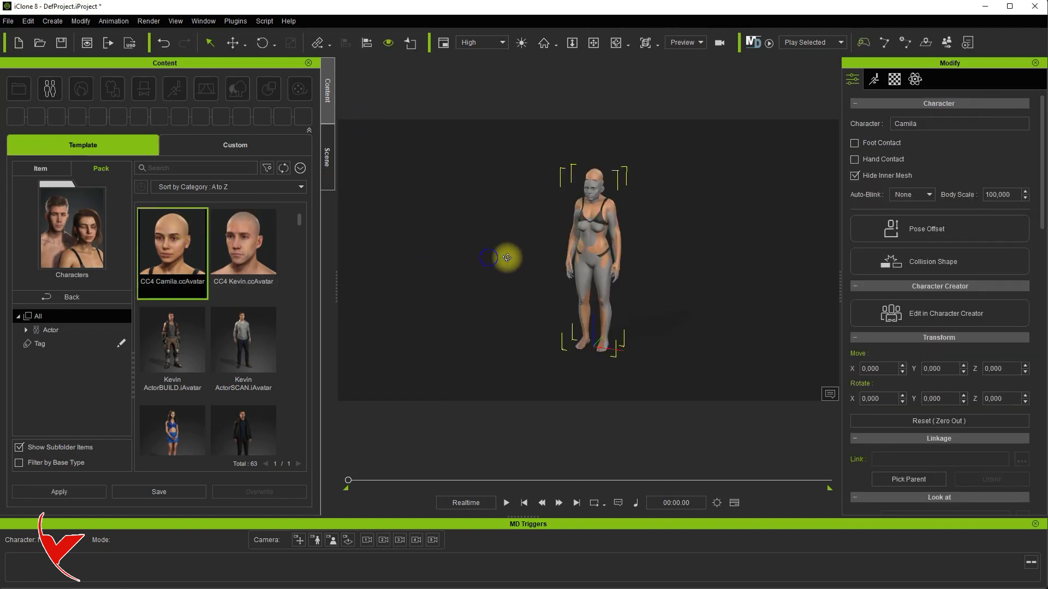
left_click_drag(493, 257, 600, 261)
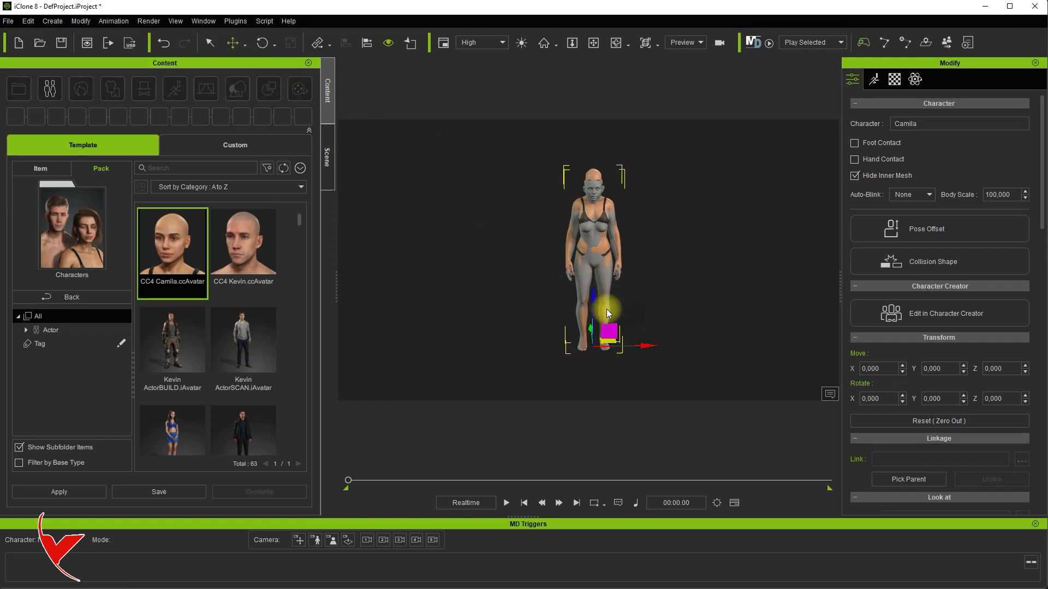
left_click_drag(643, 345, 555, 339)
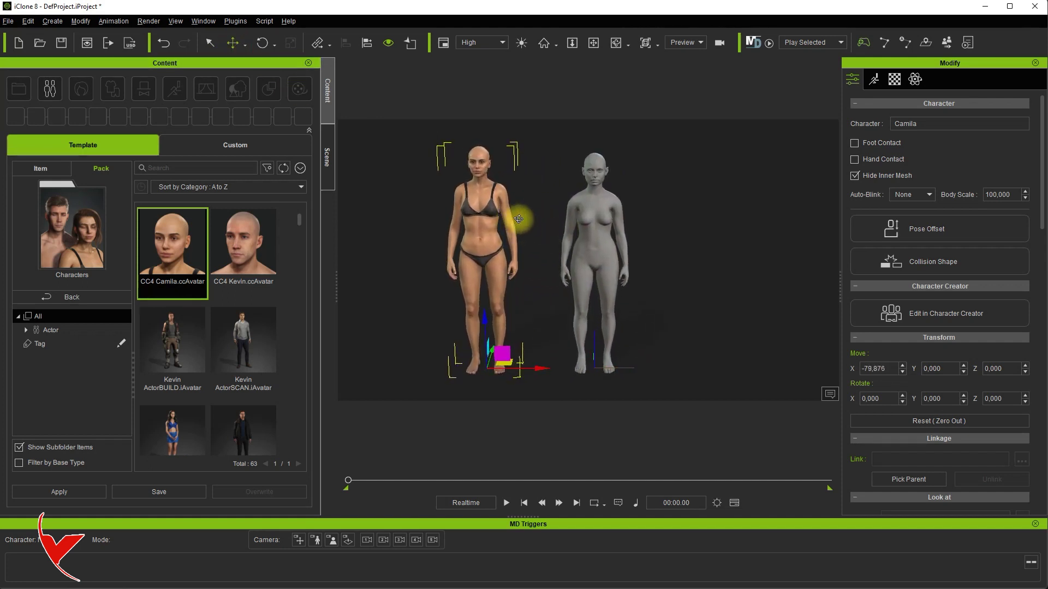
scroll(546, 221, "up", 2)
scroll(581, 223, "up", 1)
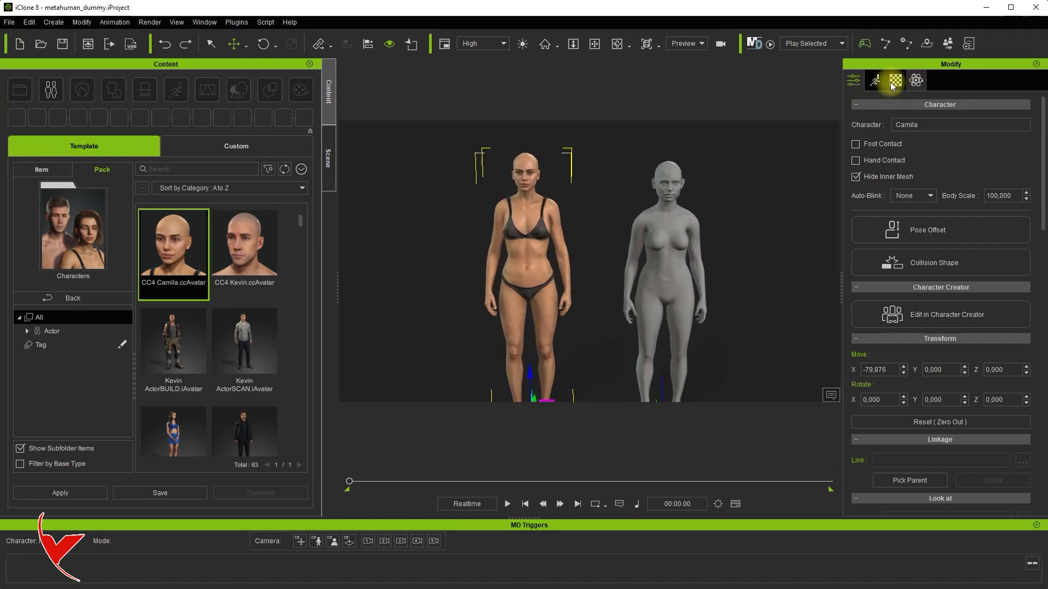
left_click(874, 83)
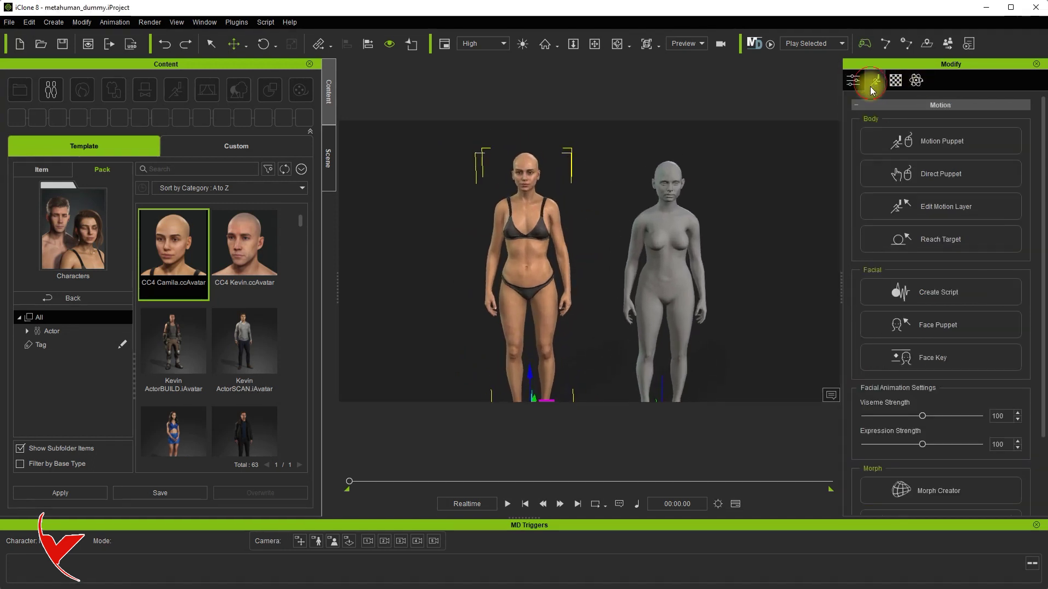
- Key the A6_Happy preset from Face Key's Expression list on Camila
left_click(928, 356)
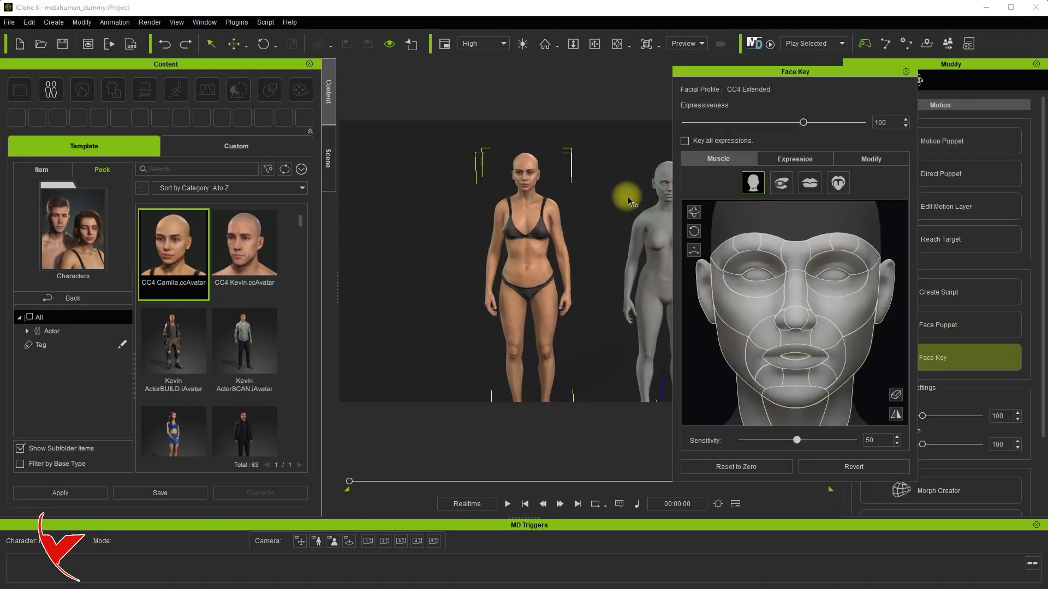
left_click(793, 161)
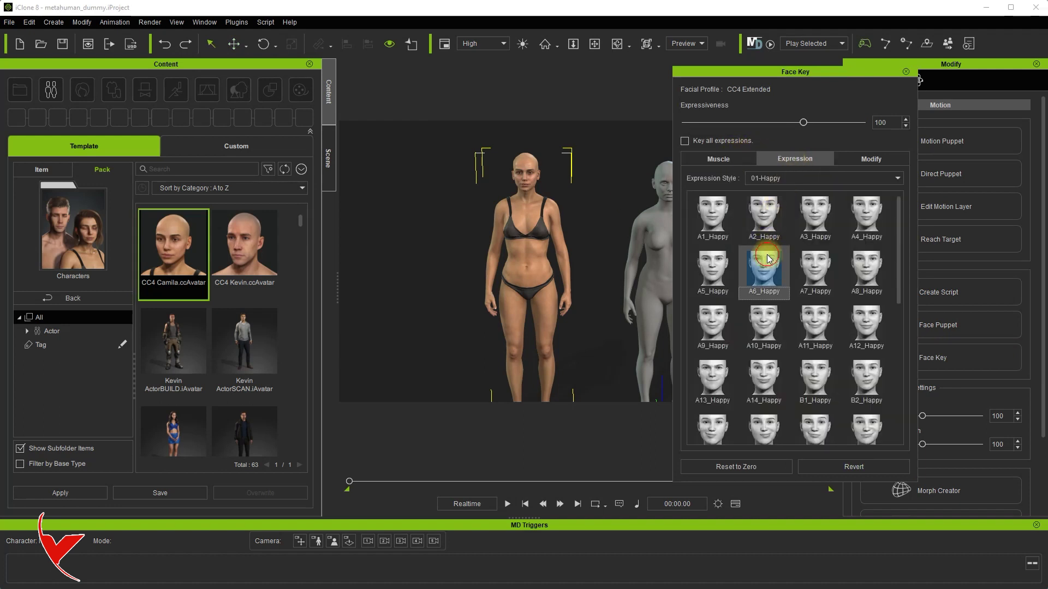
scroll(530, 171, "up", 3)
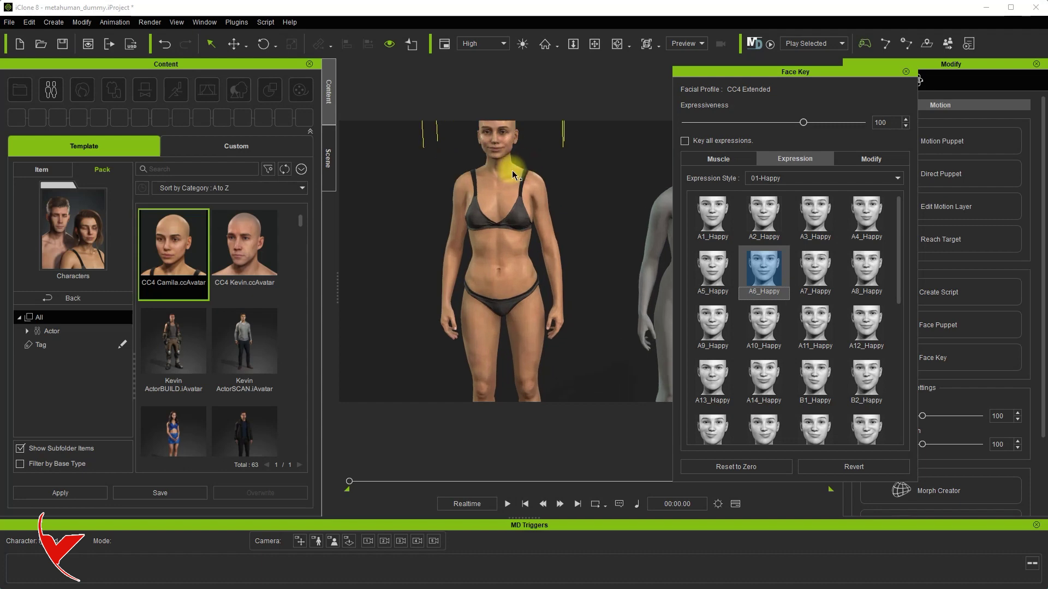
middle_click_drag(513, 175, 503, 236)
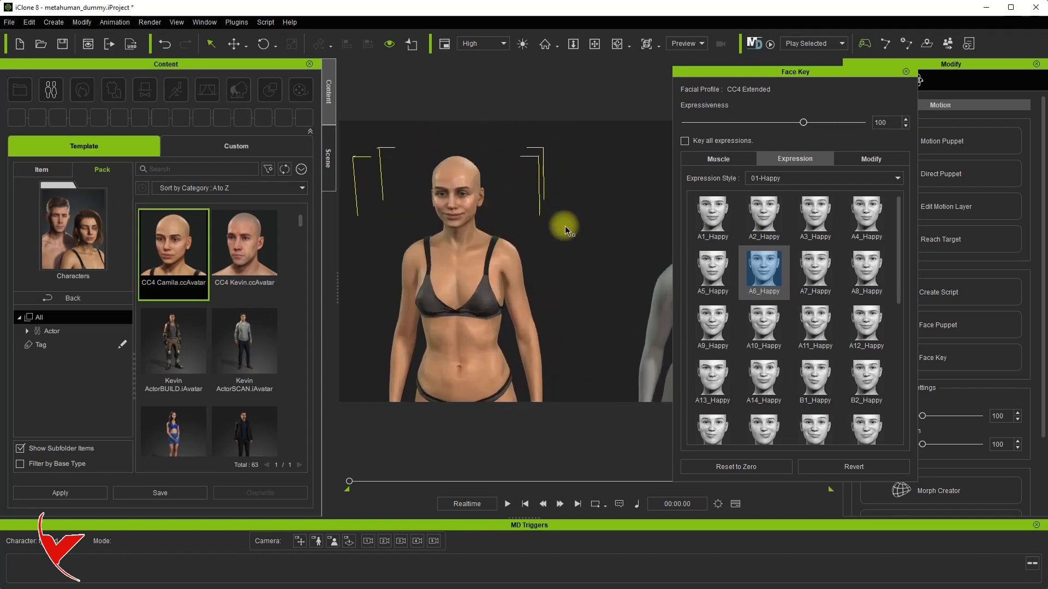
left_click_drag(768, 77, 1006, 78)
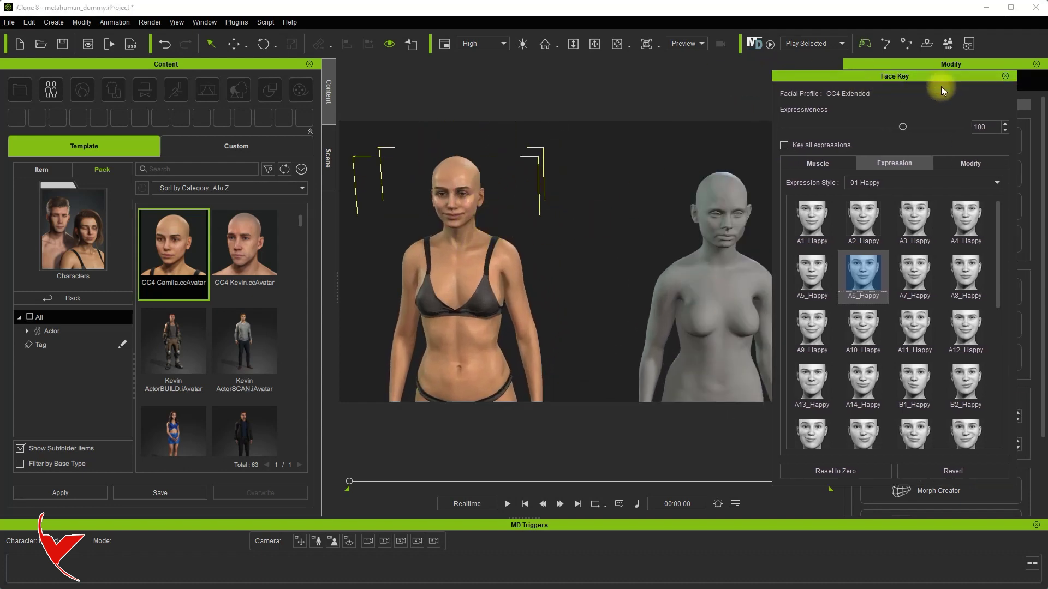
left_click(42, 169)
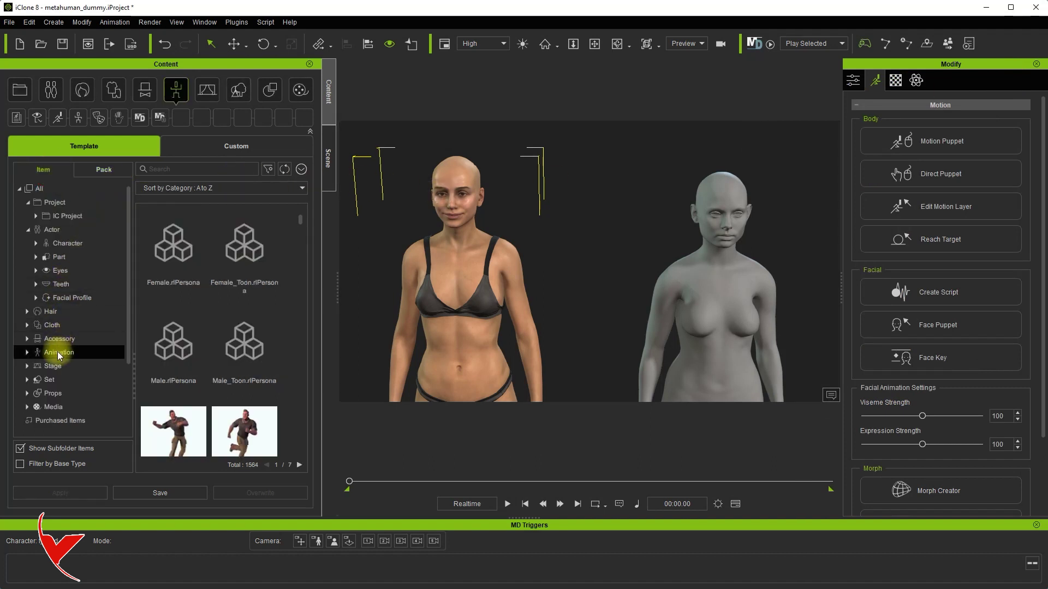
- Search 'talk', drop _Talk_F.iMotionPlus onto Camila, and test it with Play and Stop
type("talk")
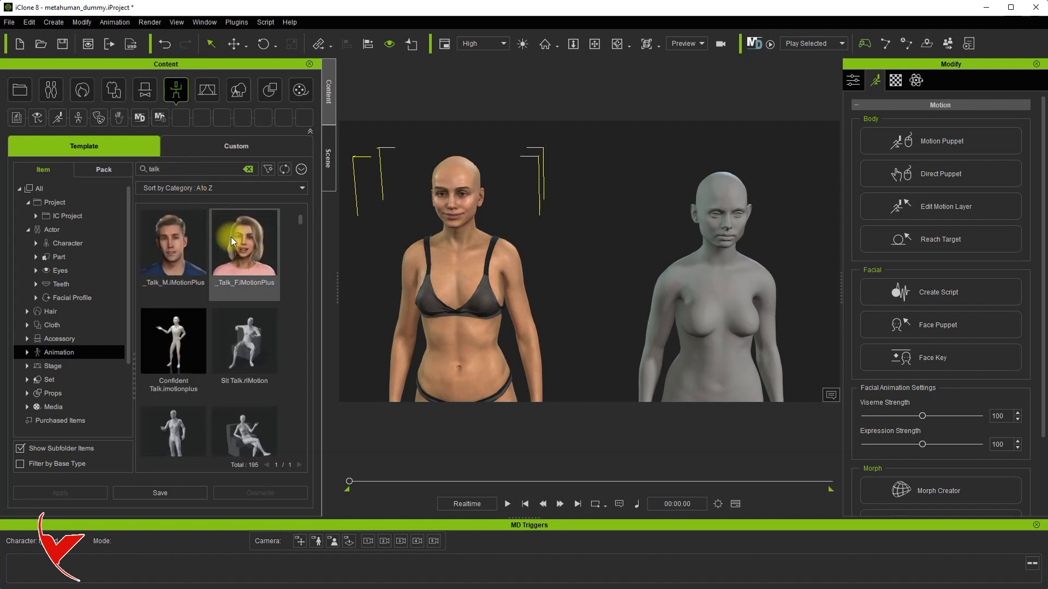
left_click(254, 238)
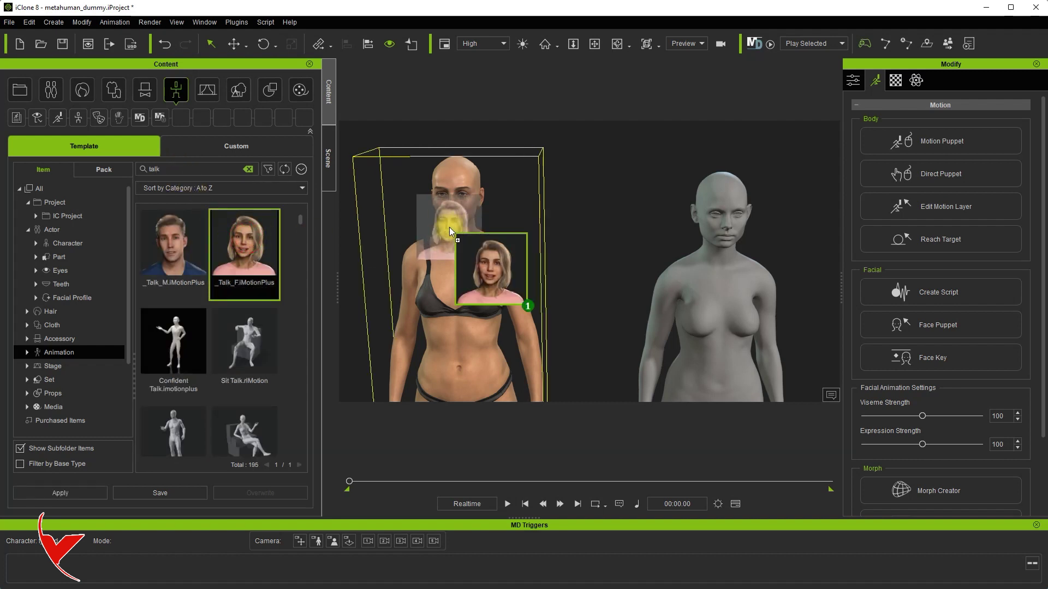
left_click_drag(254, 238, 450, 227)
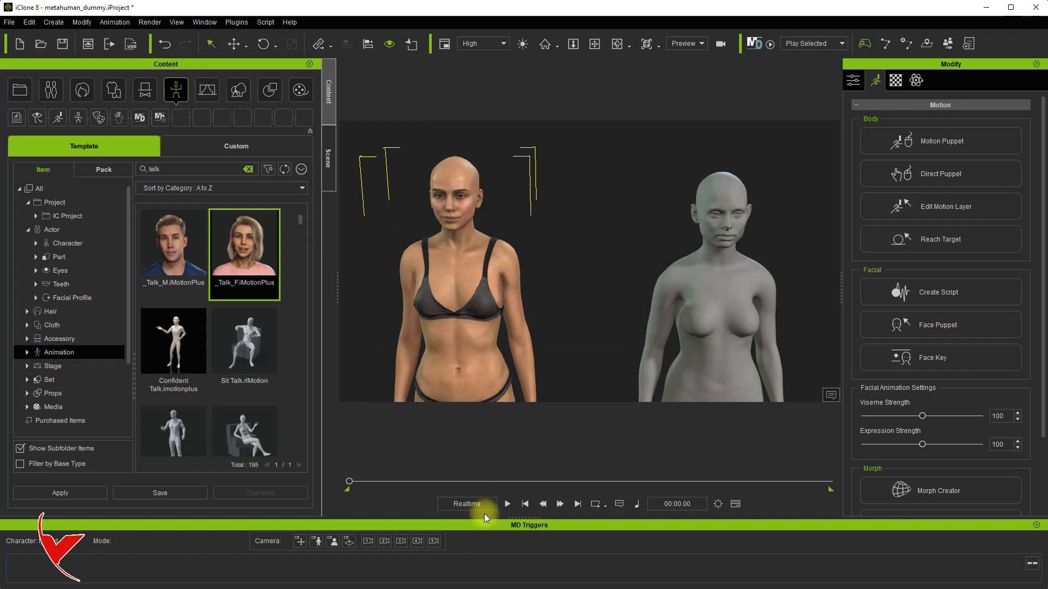
left_click_drag(520, 531, 510, 437)
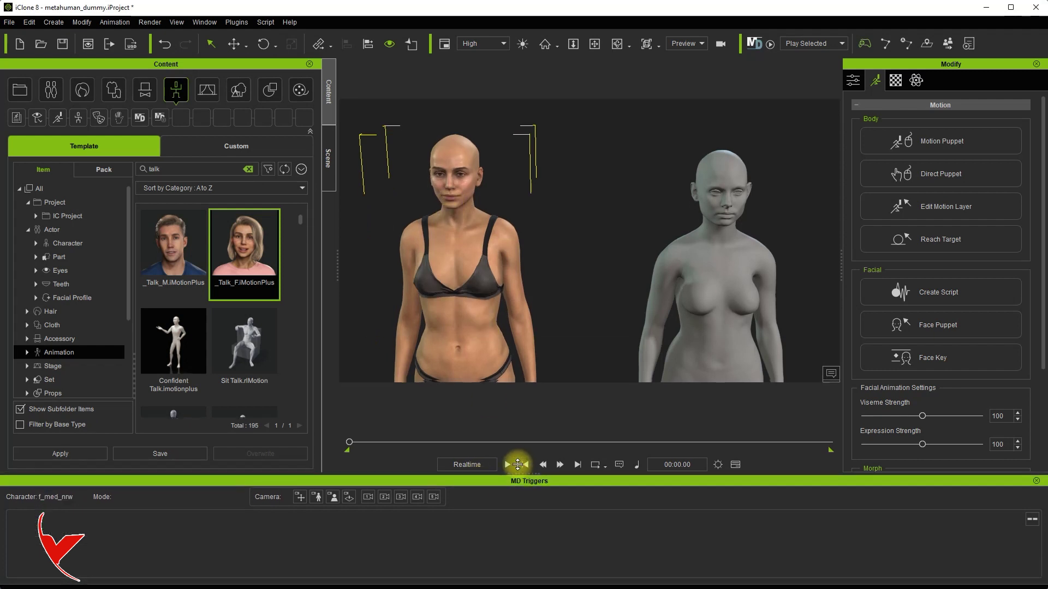
left_click(507, 433)
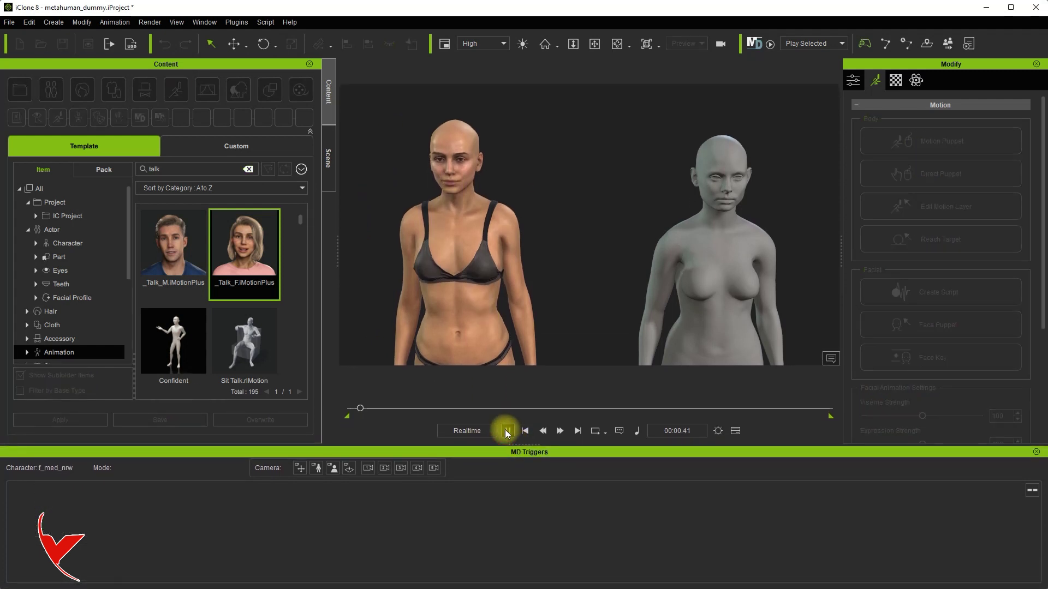
left_click(506, 433)
left_click(204, 21)
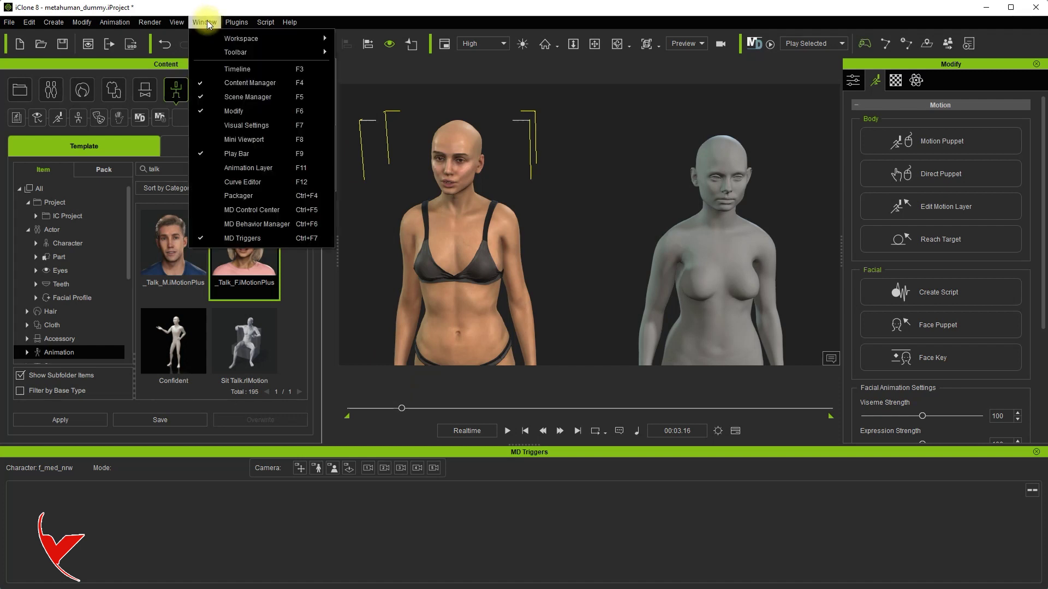
- Show the timeline and scrub between frames 114 and 122 to find the cut point
left_click(223, 72)
left_click(10, 542)
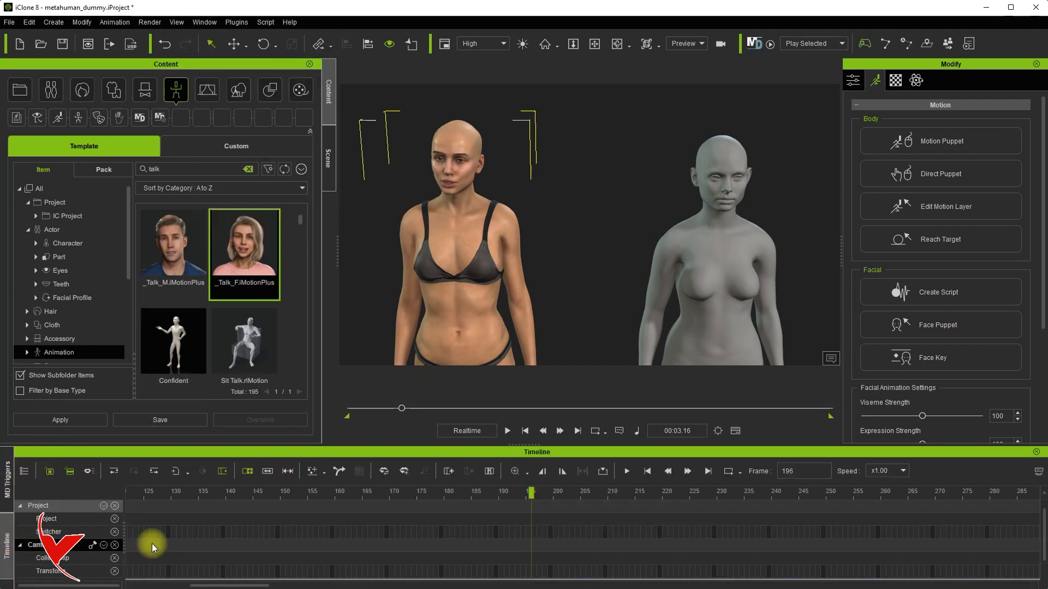
mouse_move(532, 494)
left_mouse_down()
mouse_move(93, 476)
mouse_move(331, 481)
left_mouse_up()
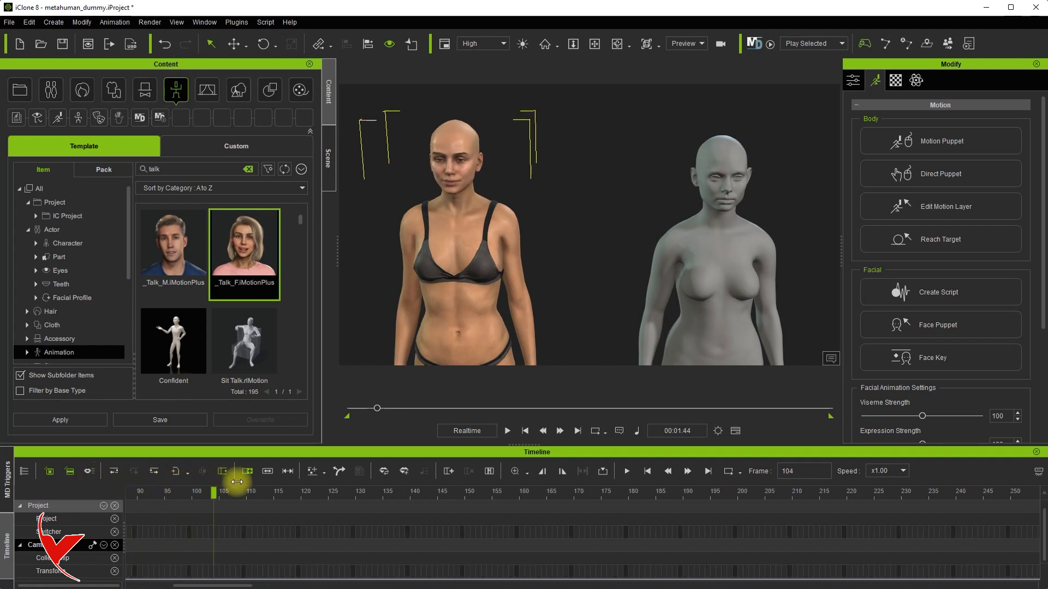
mouse_move(347, 481)
left_mouse_down()
mouse_move(391, 481)
mouse_move(315, 484)
left_mouse_up()
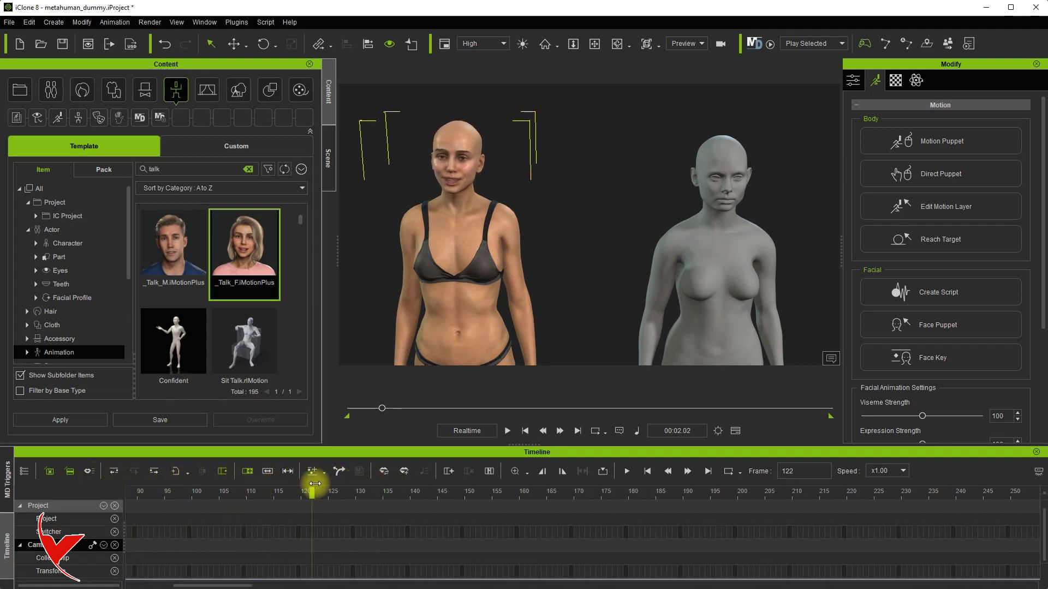
scroll(309, 542, "down", 1)
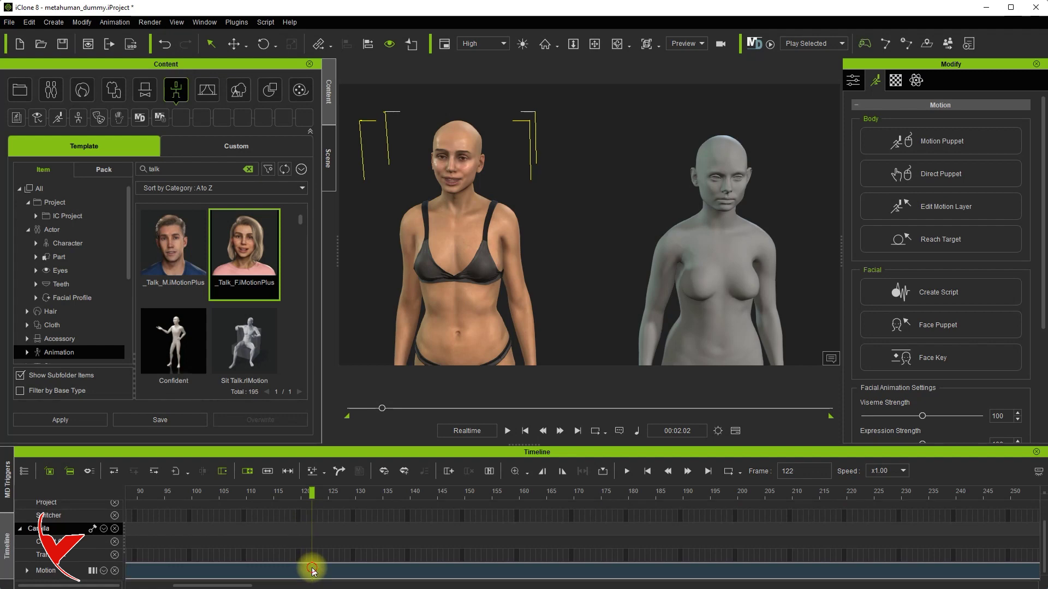
- Split the Motion clip at frame 123, delete the lead-in, move _Talk_F_02 to frame 0, and test-play it
left_click(313, 570)
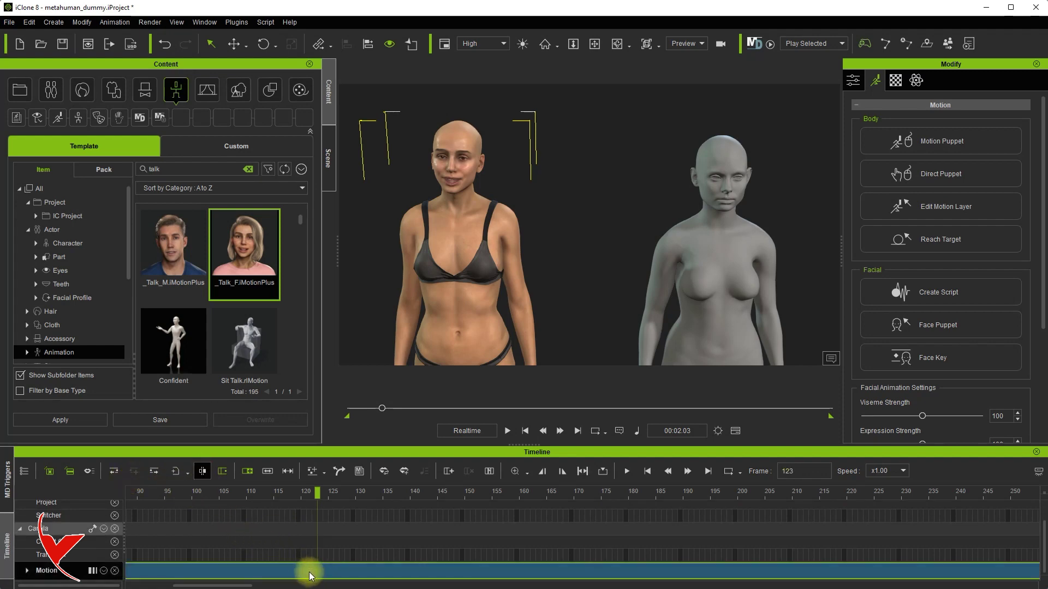
left_click(287, 575)
key("Delete")
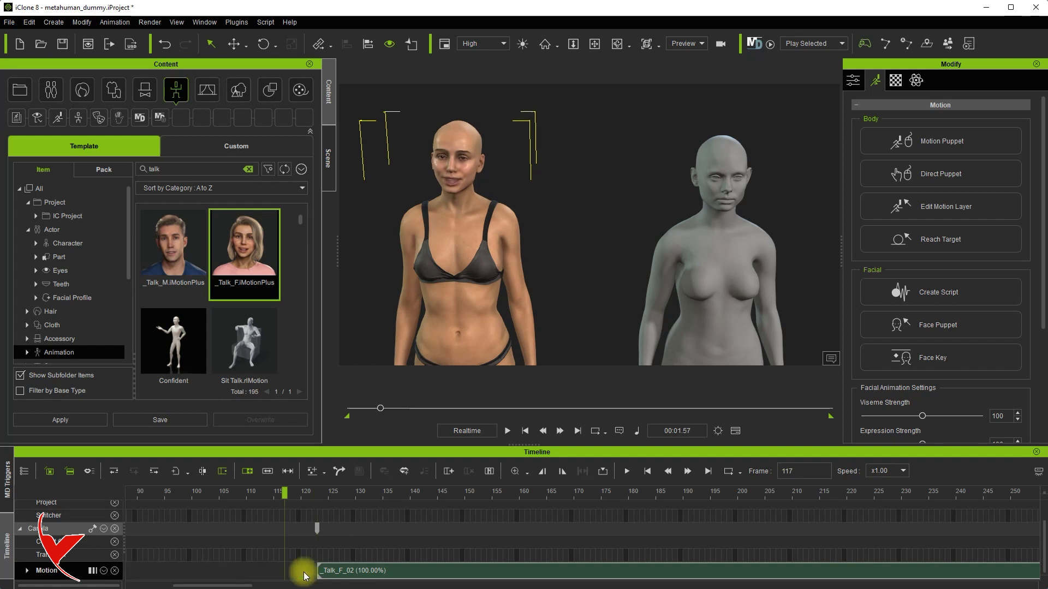
left_click_drag(371, 576, 181, 576)
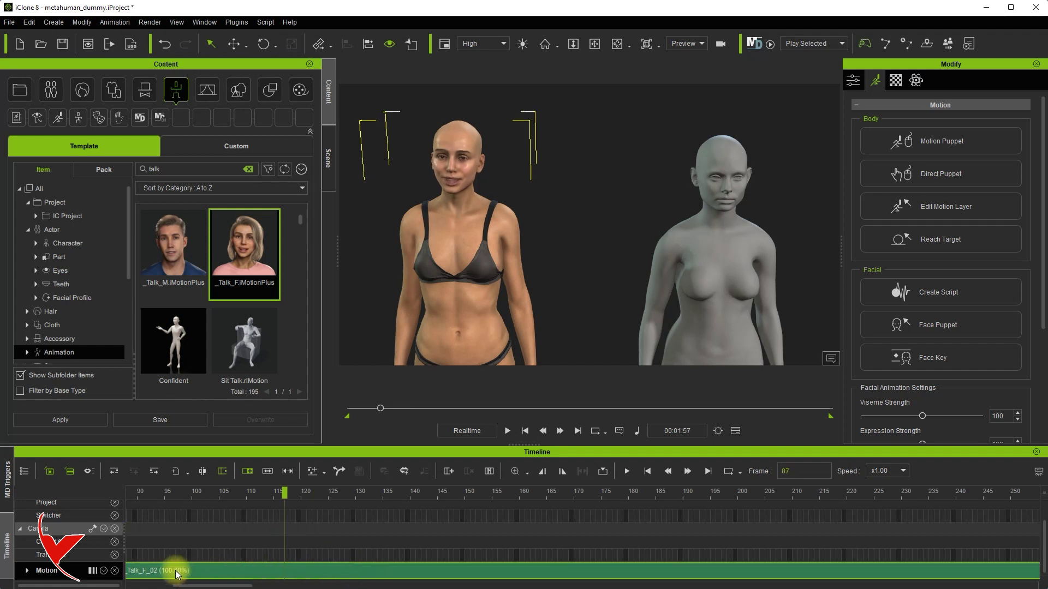
left_click(525, 431)
left_click_drag(681, 573, 227, 573)
left_click(508, 431)
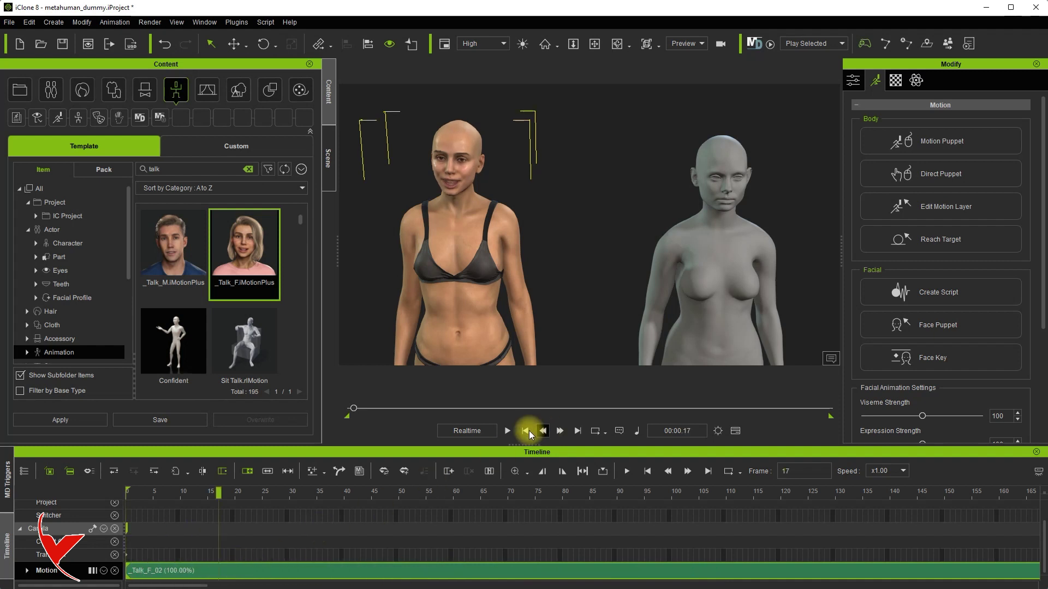
left_click(507, 431)
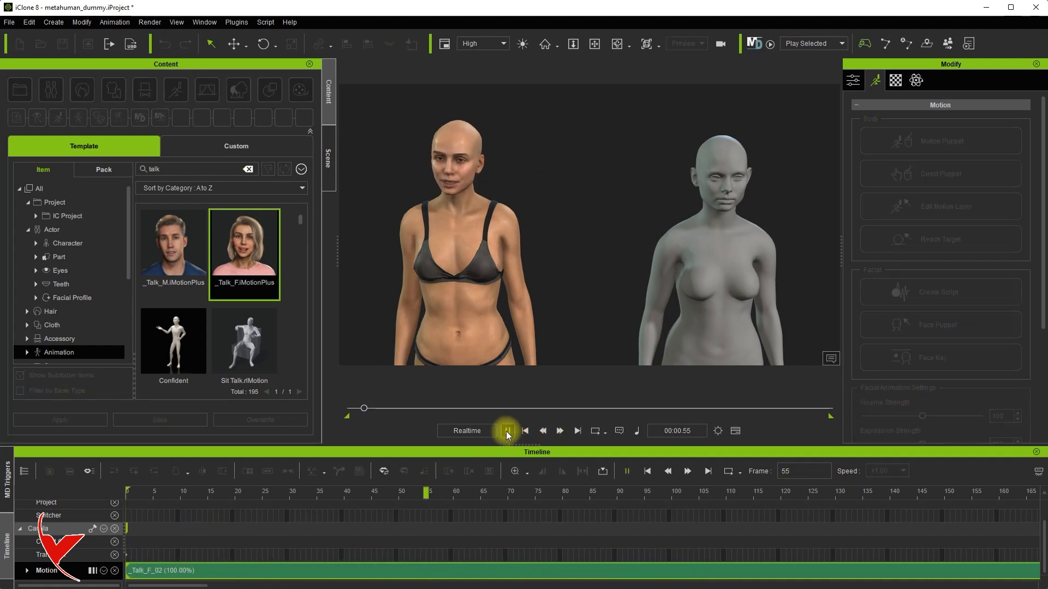
left_click(508, 431)
left_click(526, 431)
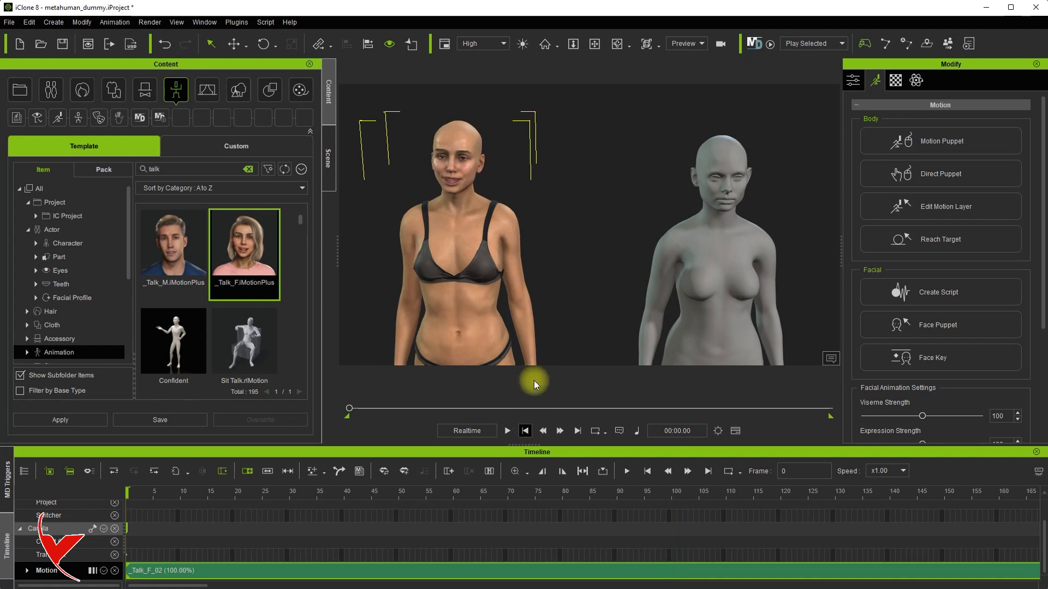
- Select the grey f_med_nrw dummy and apply Stand Talk.rlMotion to it
scroll(555, 261, "down", 3)
scroll(553, 275, "down", 3)
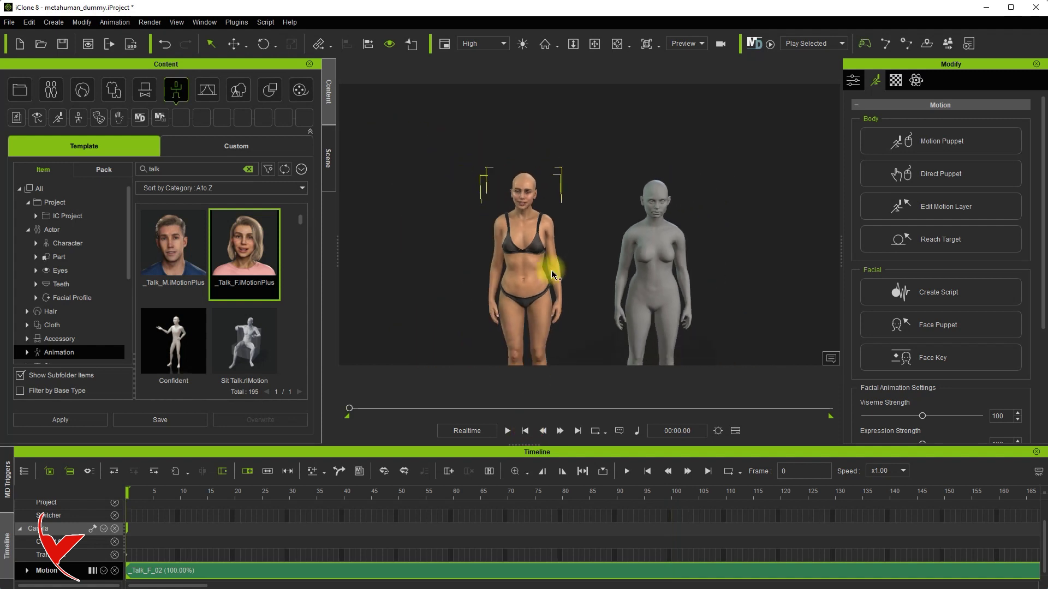
left_click(652, 236)
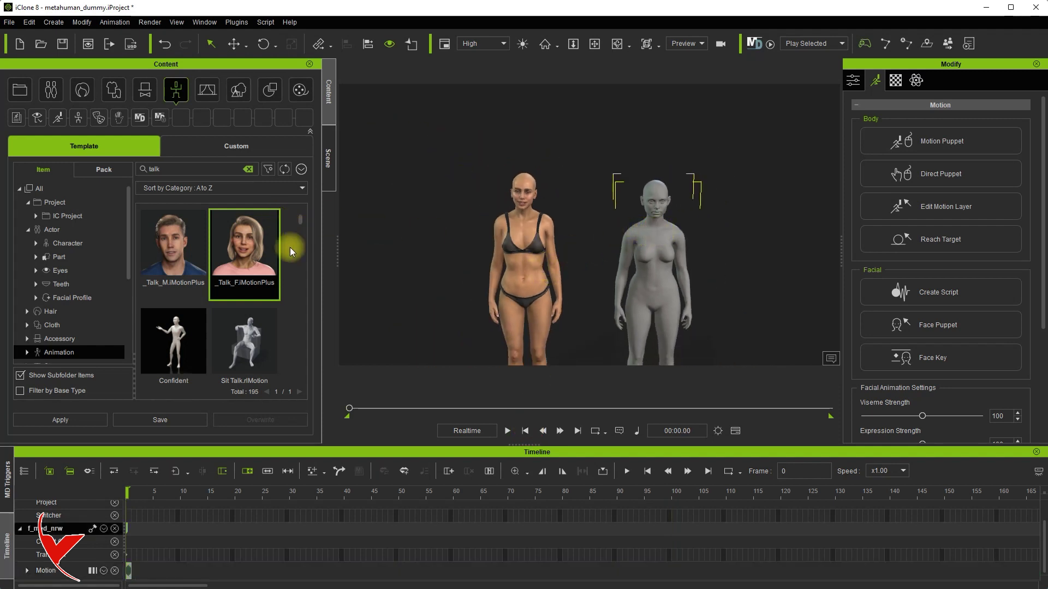
scroll(252, 289, "down", 1)
scroll(232, 320, "down", 2)
scroll(218, 322, "down", 1)
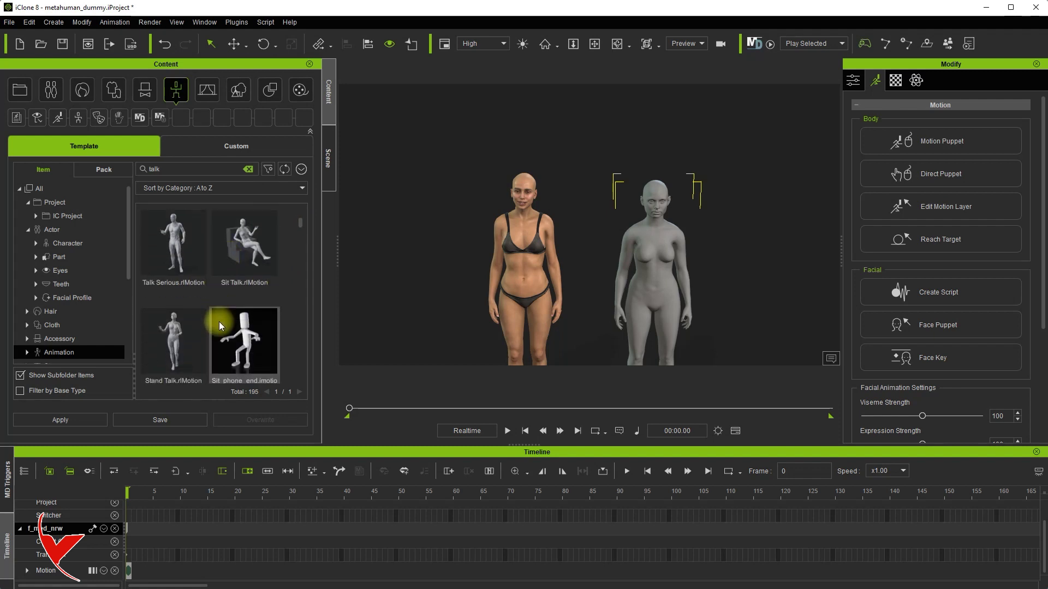
scroll(219, 321, "down", 1)
scroll(218, 320, "down", 1)
scroll(205, 306, "up", 1)
left_click(172, 275)
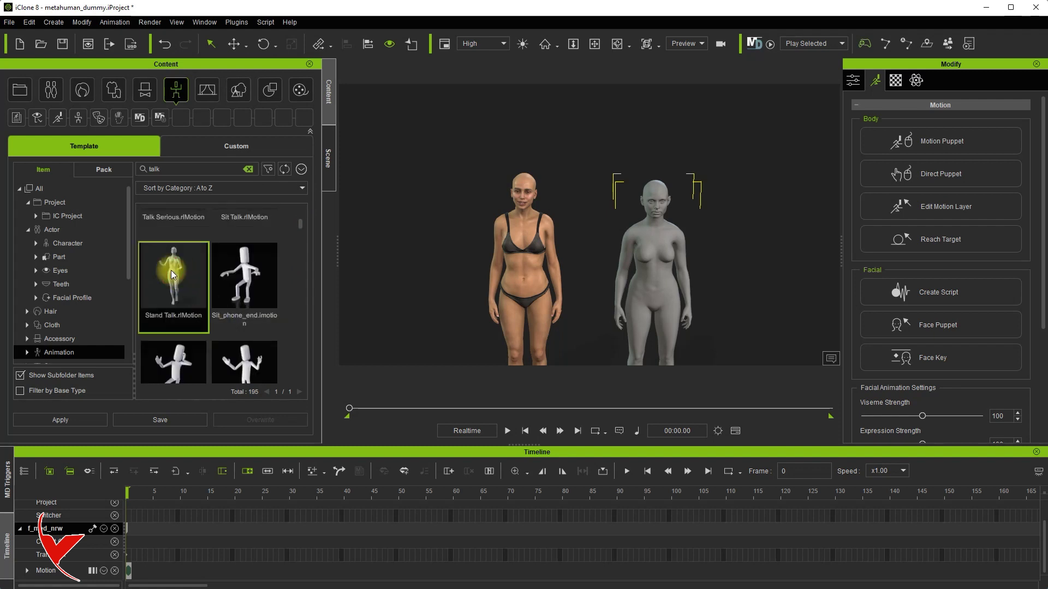
left_click_drag(582, 270, 676, 260)
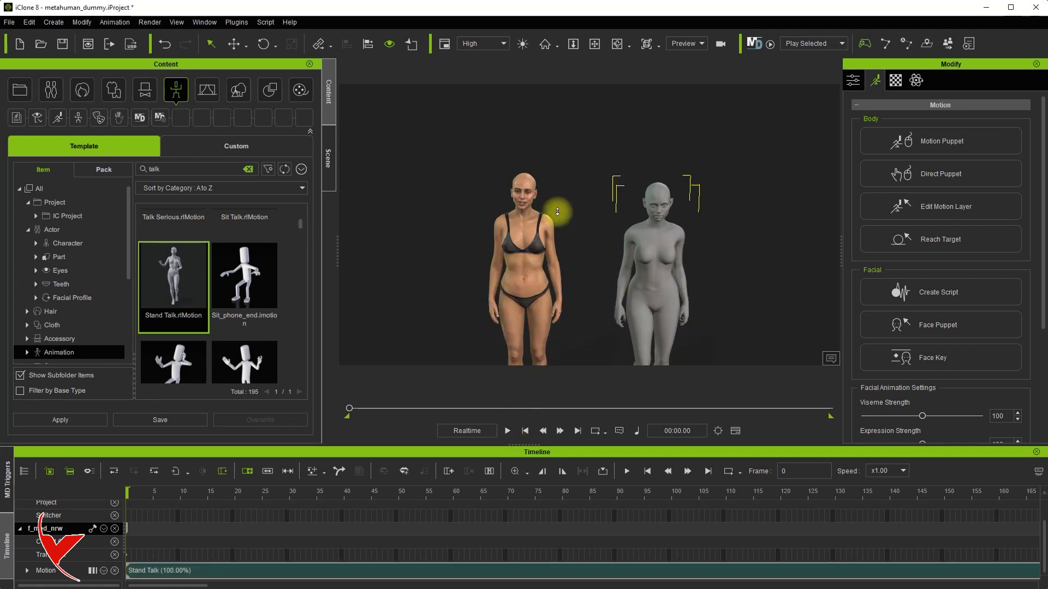
- Preview both characters talking, then rewind to frame 0
scroll(554, 210, "up", 3)
left_click(507, 431)
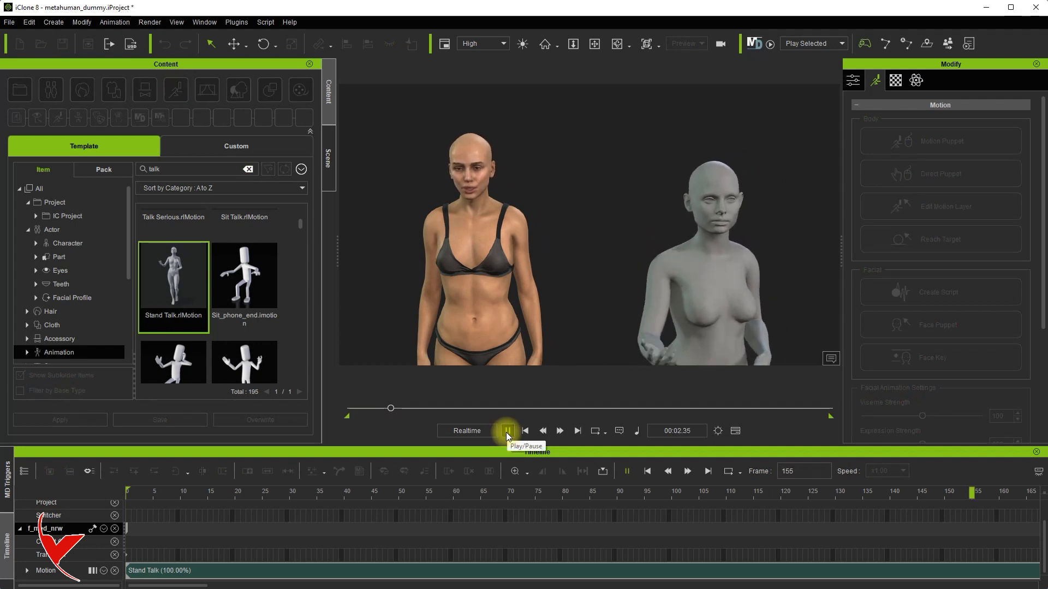
left_click(507, 434)
left_click(525, 432)
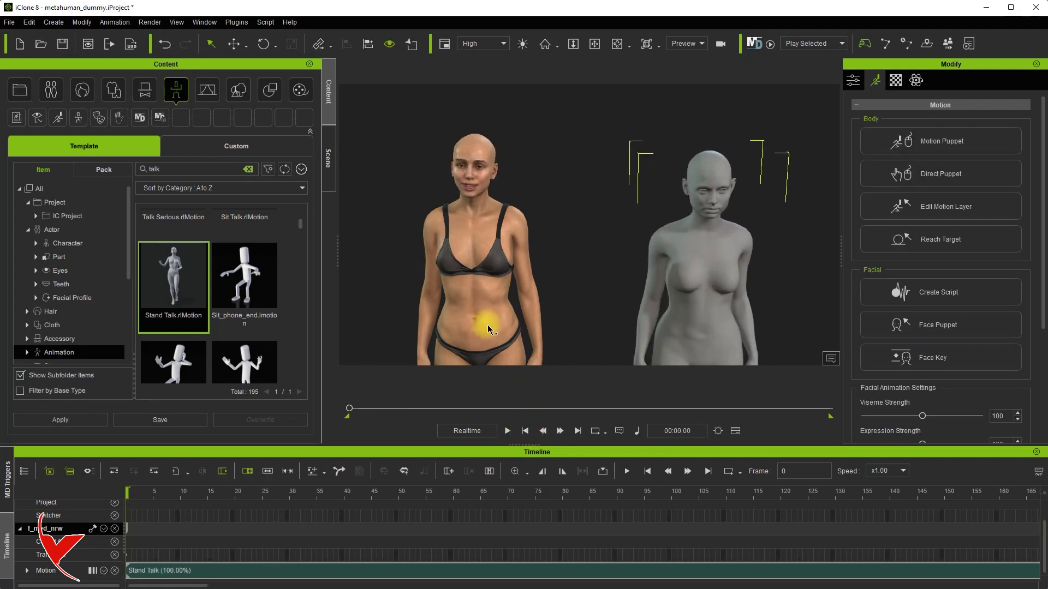
left_click(228, 24)
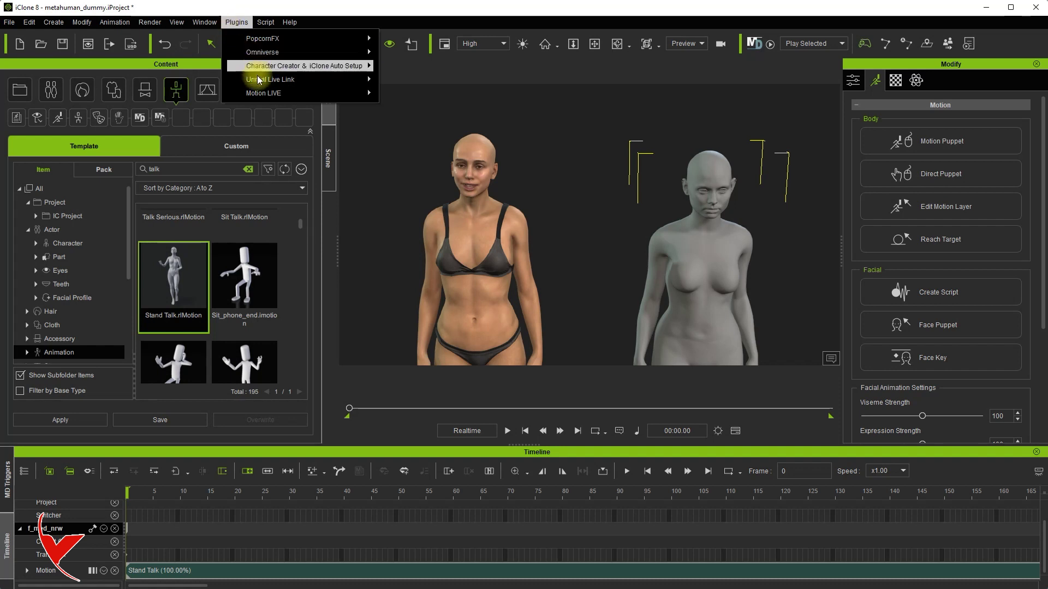
- Bring up a widened Unreal Live Link panel from Plugins
mouse_move(261, 80)
left_click(395, 80)
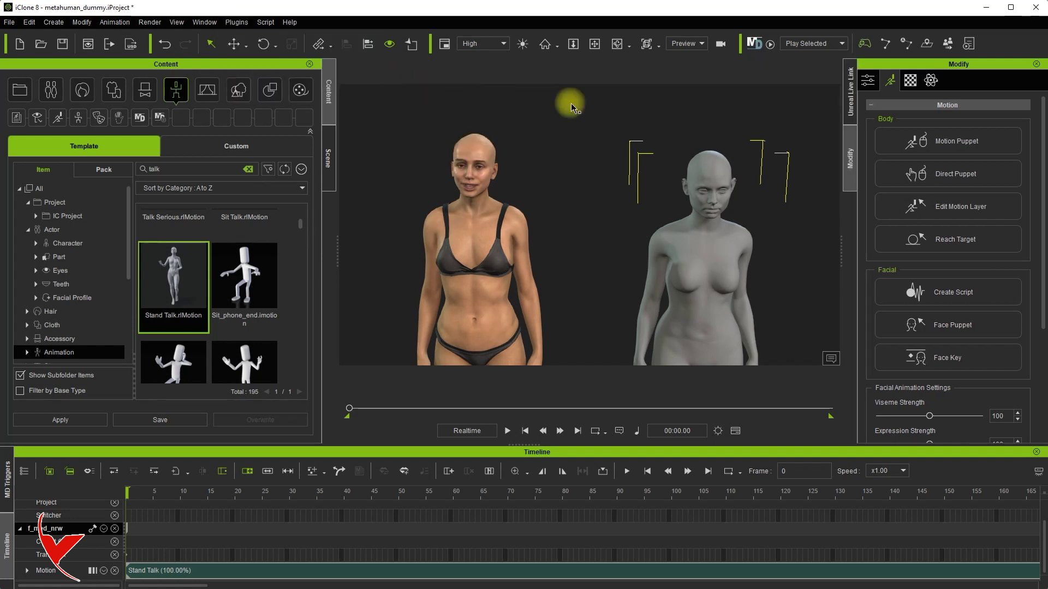
left_click(849, 94)
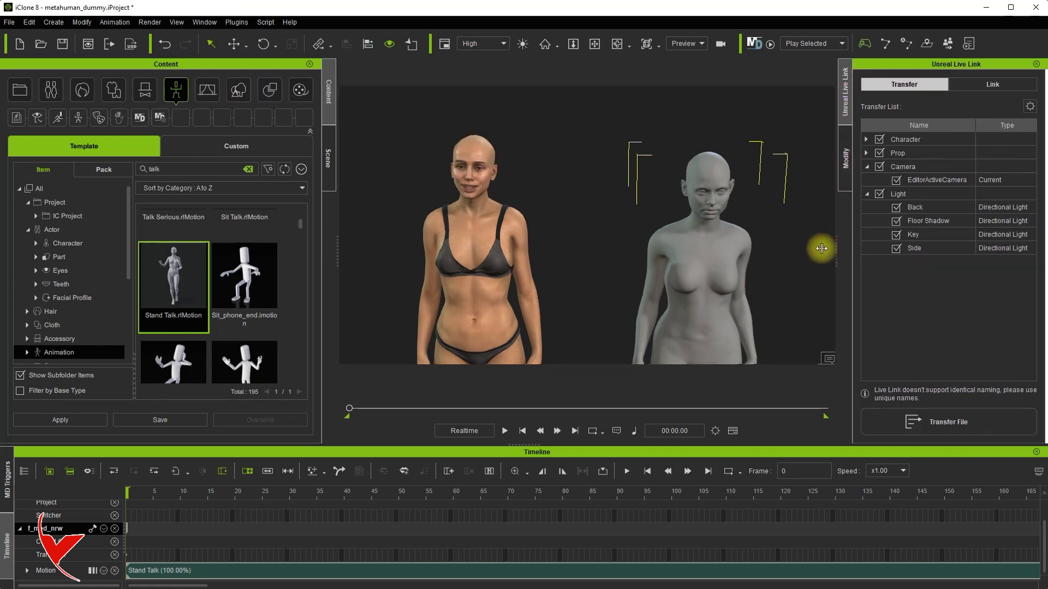
left_click_drag(841, 249, 733, 248)
- Expand Character in the Link list and exclude EditorActiveCamera and the Back, Floor Shadow, Key and Side lights
left_click(962, 85)
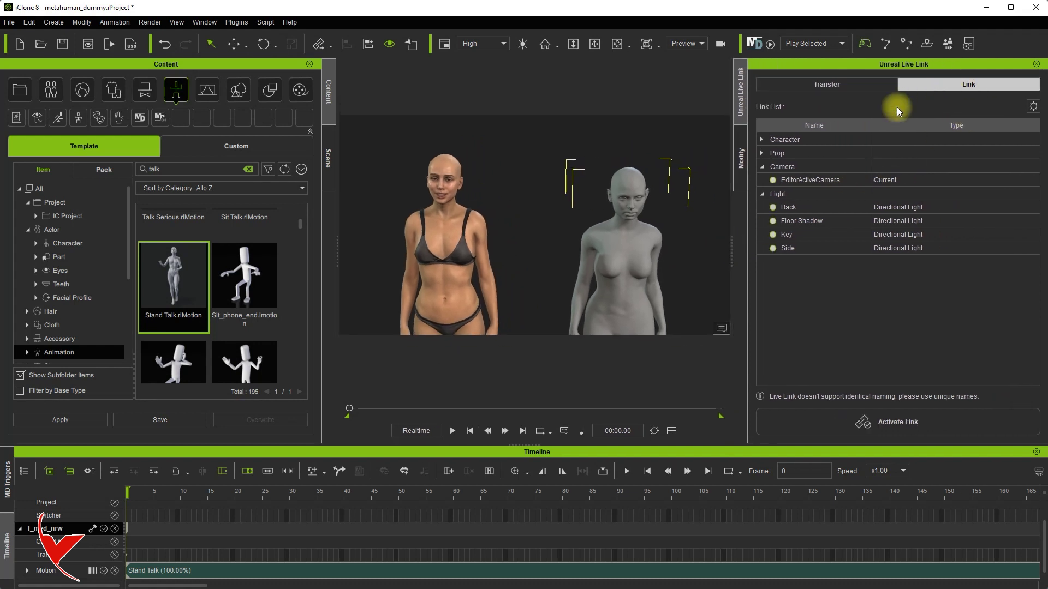
left_click(762, 141)
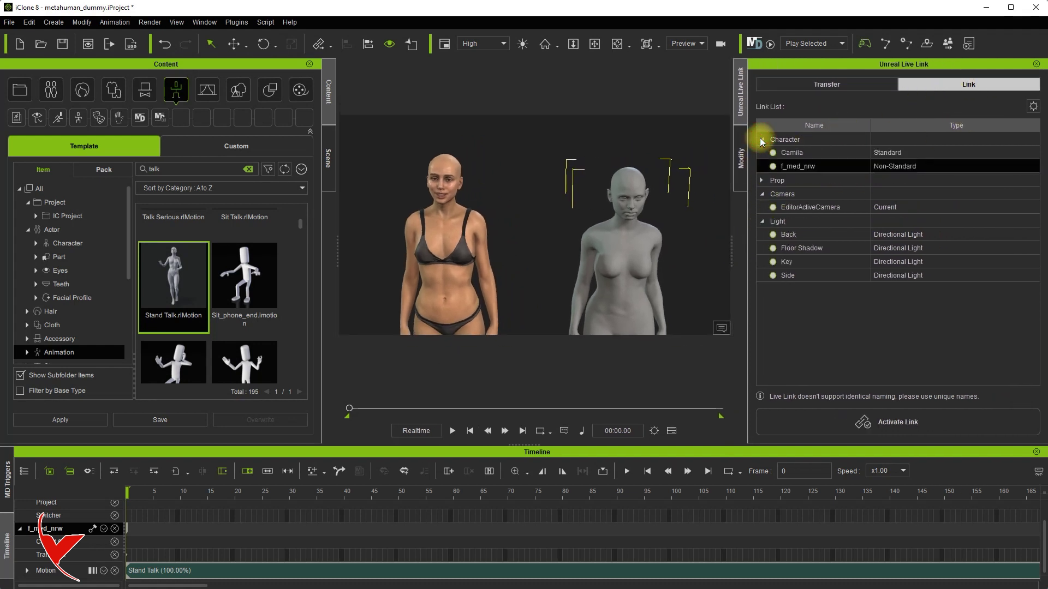
left_click(773, 209)
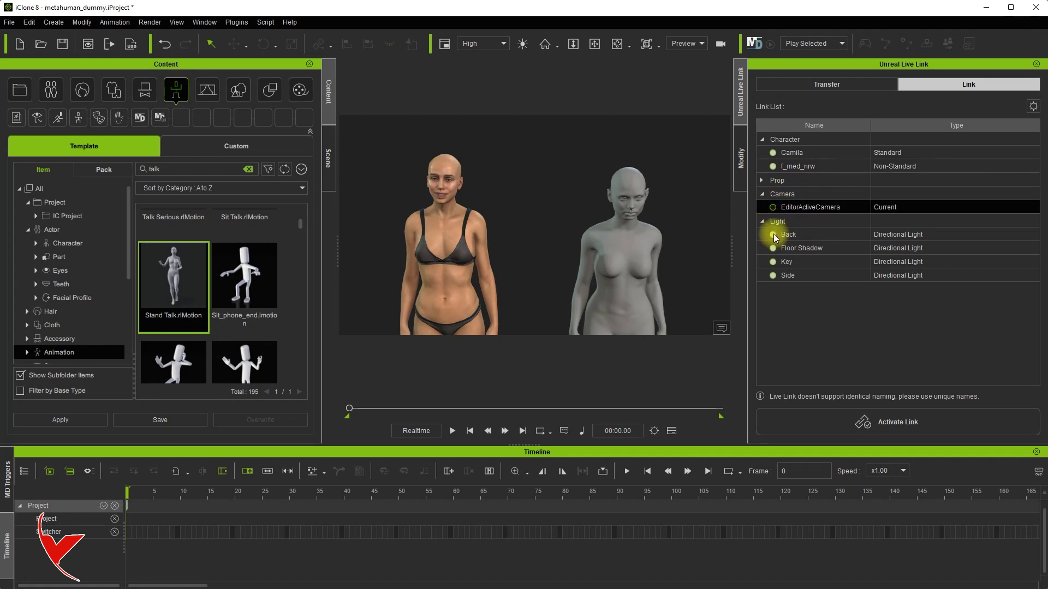
left_click(773, 234)
left_click(773, 249)
left_click(773, 262)
left_click(773, 275)
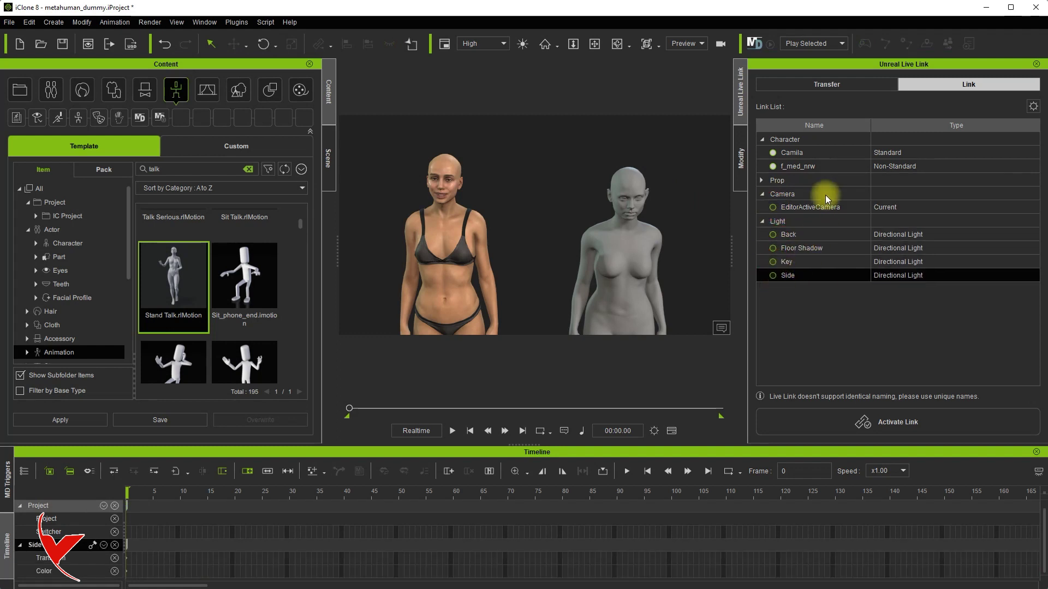
left_click(806, 142)
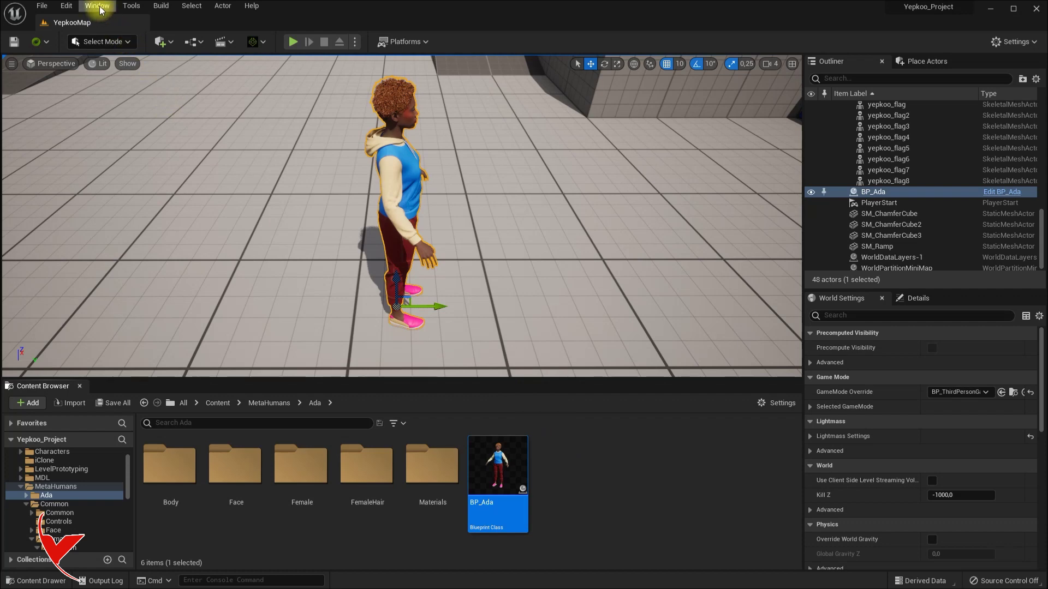
left_click(100, 7)
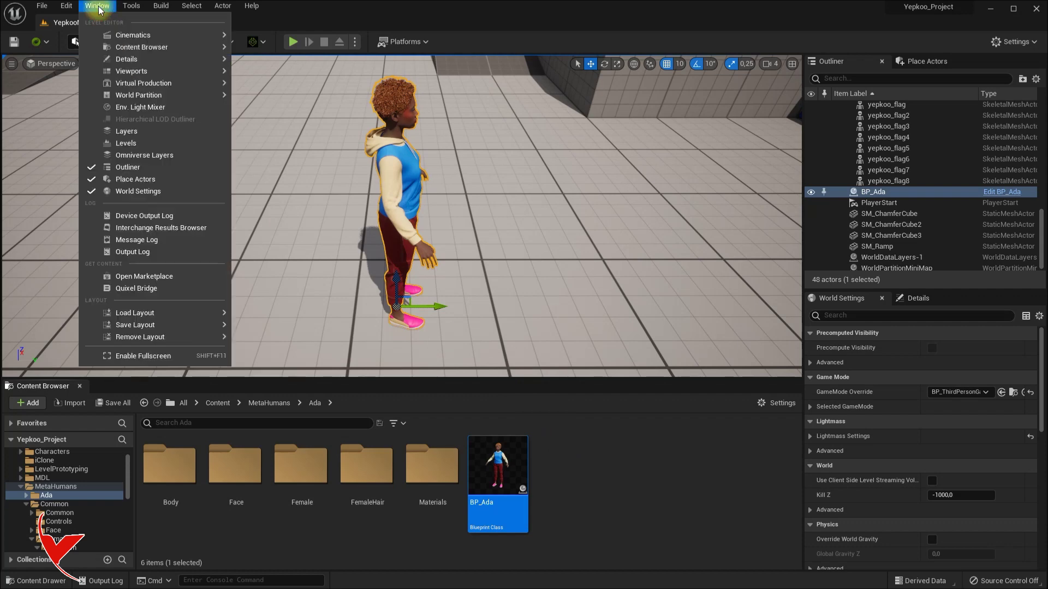
- Add an iClone LiveLink source on port 54321 in Live Link and activate the link from iClone
mouse_move(143, 83)
left_click(281, 85)
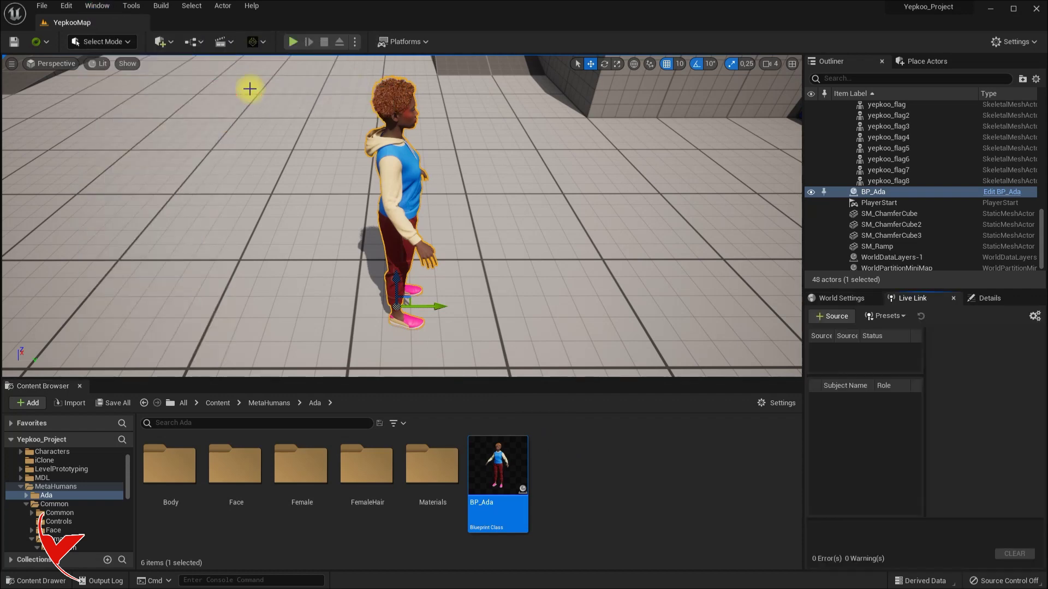
left_click(840, 320)
mouse_move(849, 346)
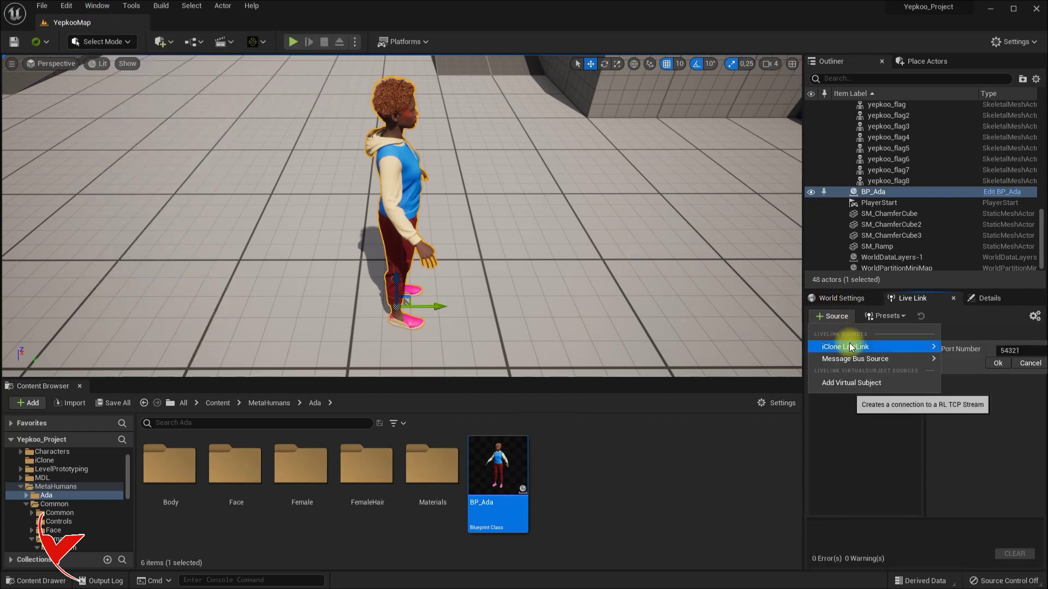
left_click(993, 363)
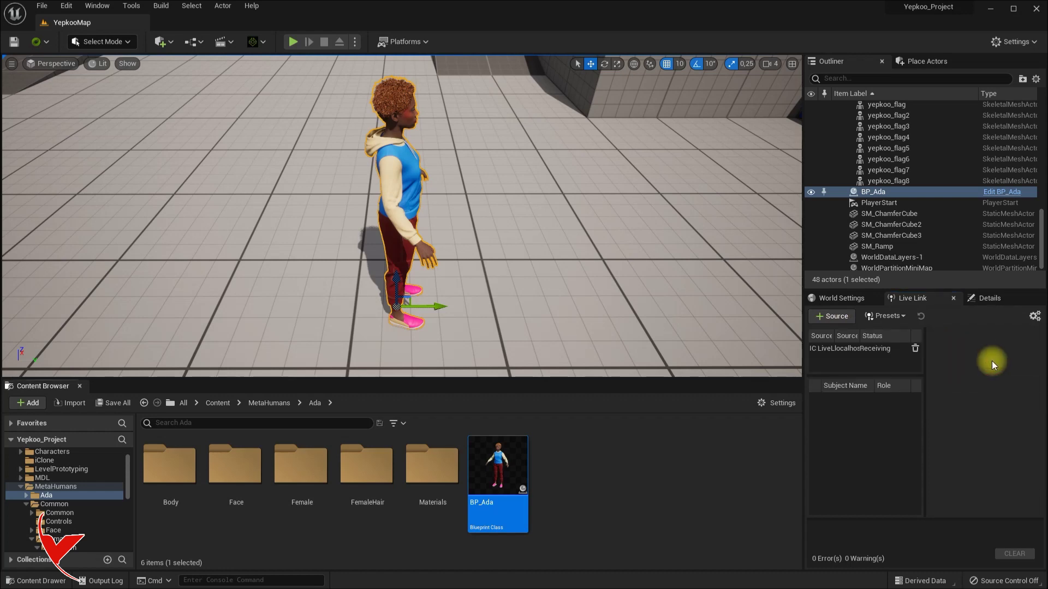
left_click(866, 351)
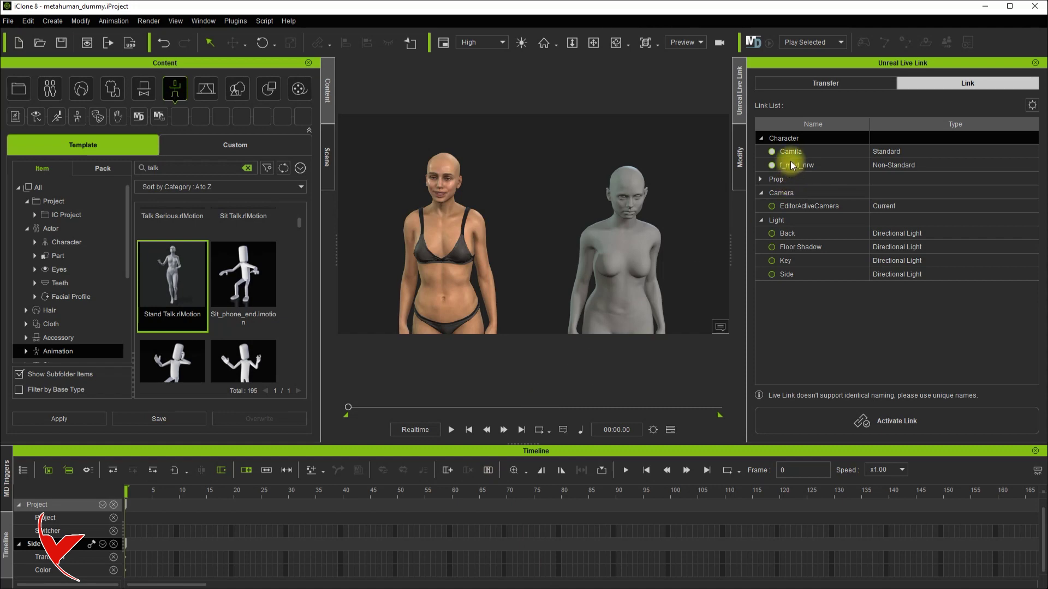
left_click(898, 425)
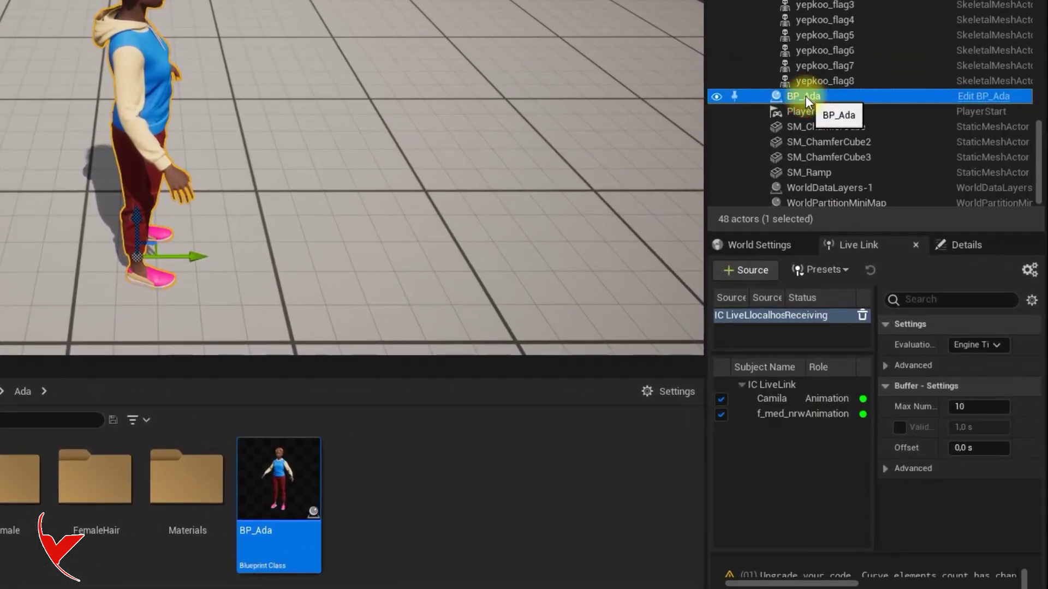
- Set BP_Ada's LLink Face Subj to Camila, enable LLink Face Head, and set LLink Body Subj to f_med_nrw
left_click(870, 191)
left_click(949, 222)
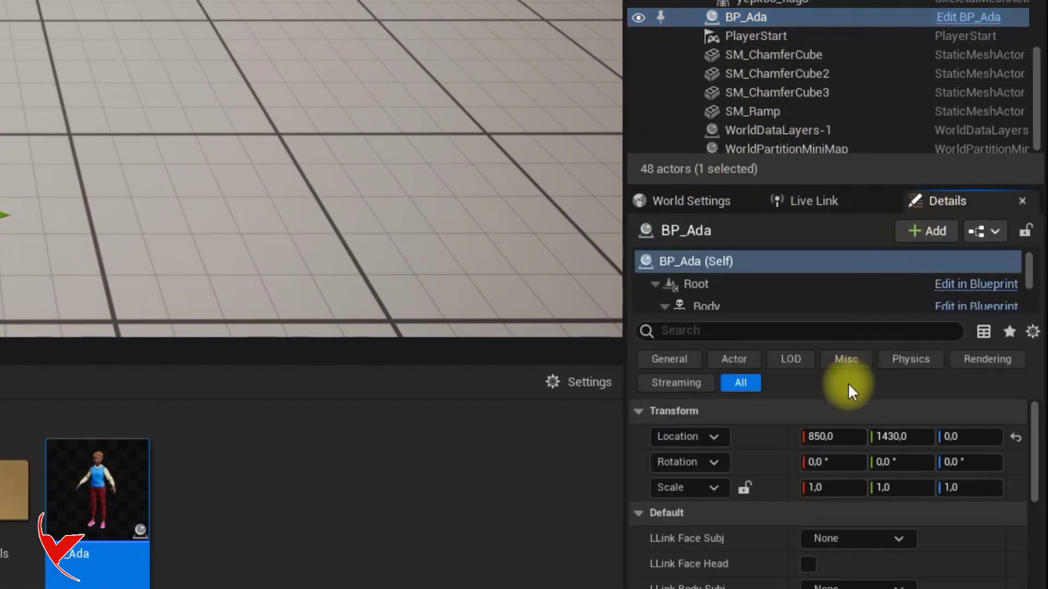
scroll(808, 469, "down", 5)
scroll(765, 497, "up", 1)
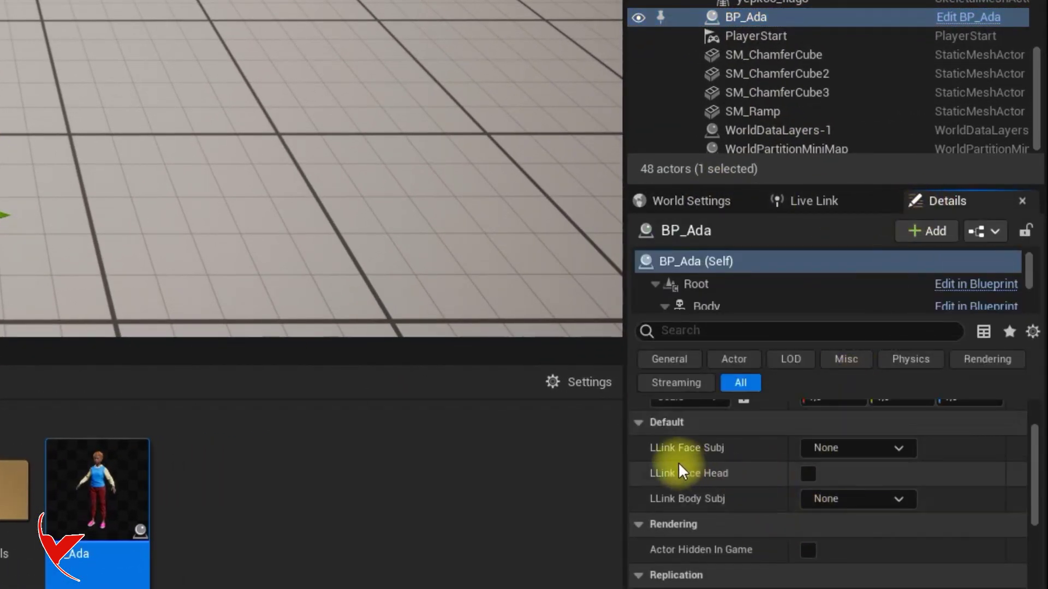
left_click(904, 448)
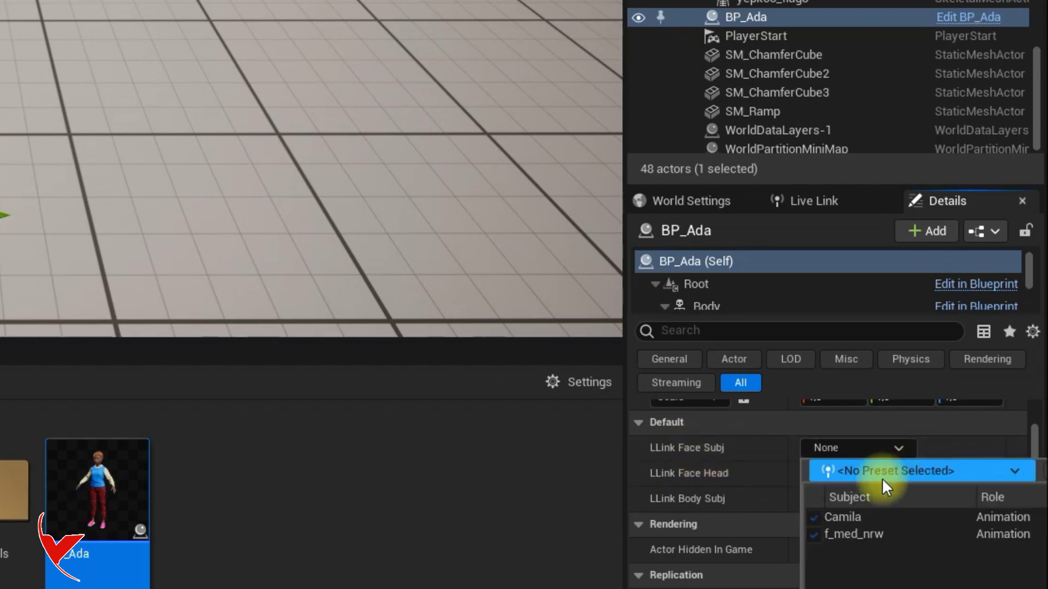
left_click(850, 517)
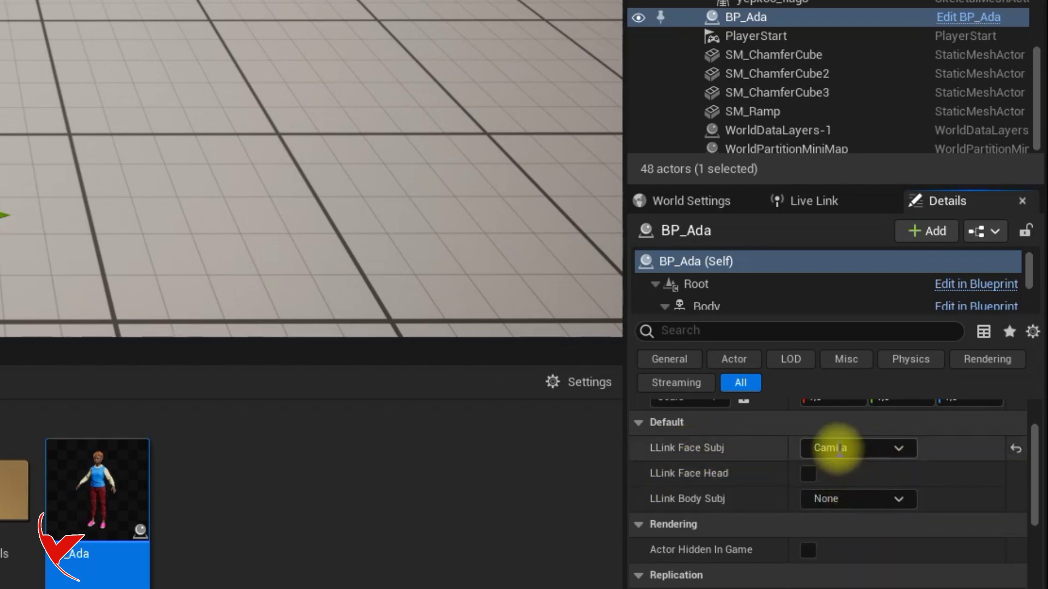
left_click(808, 475)
left_click(898, 500)
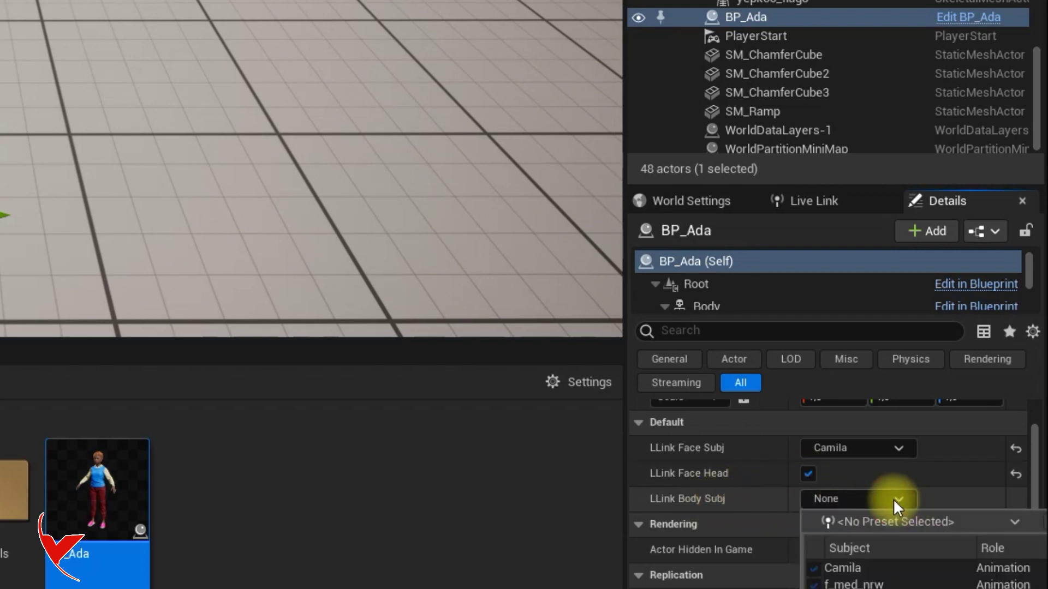
left_click(855, 584)
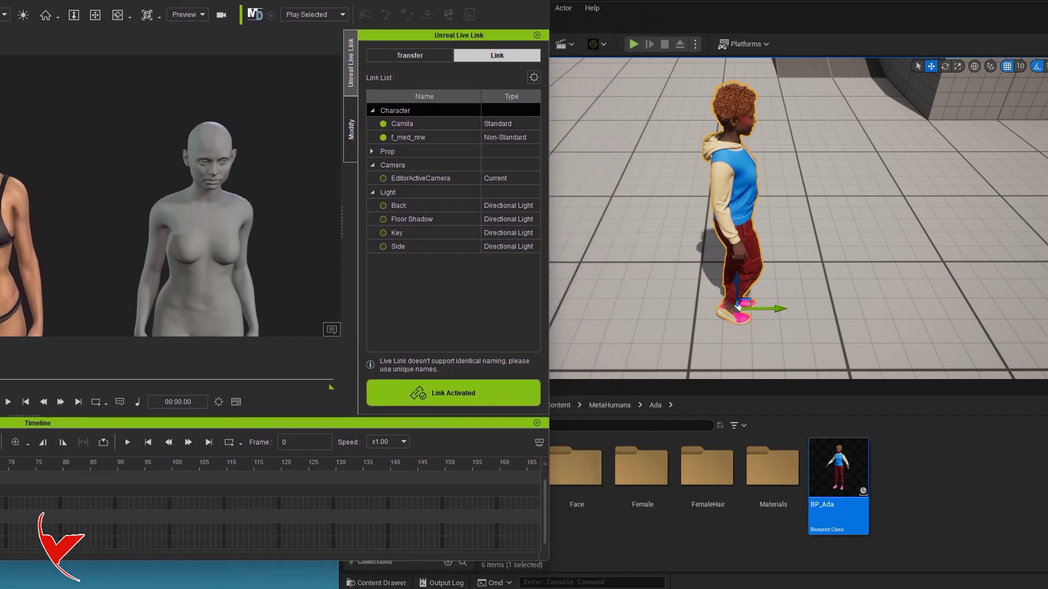
- Play the iClone talk animation and watch BP_Ada follow it live, then stop and maximize Unreal
left_click_drag(713, 3, 683, 0)
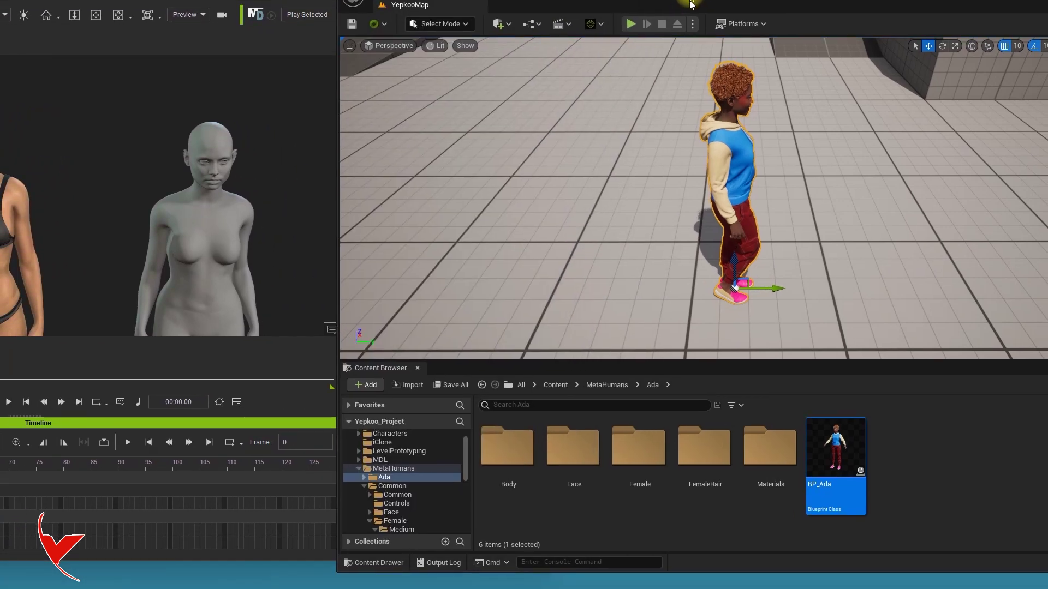
left_click(8, 401)
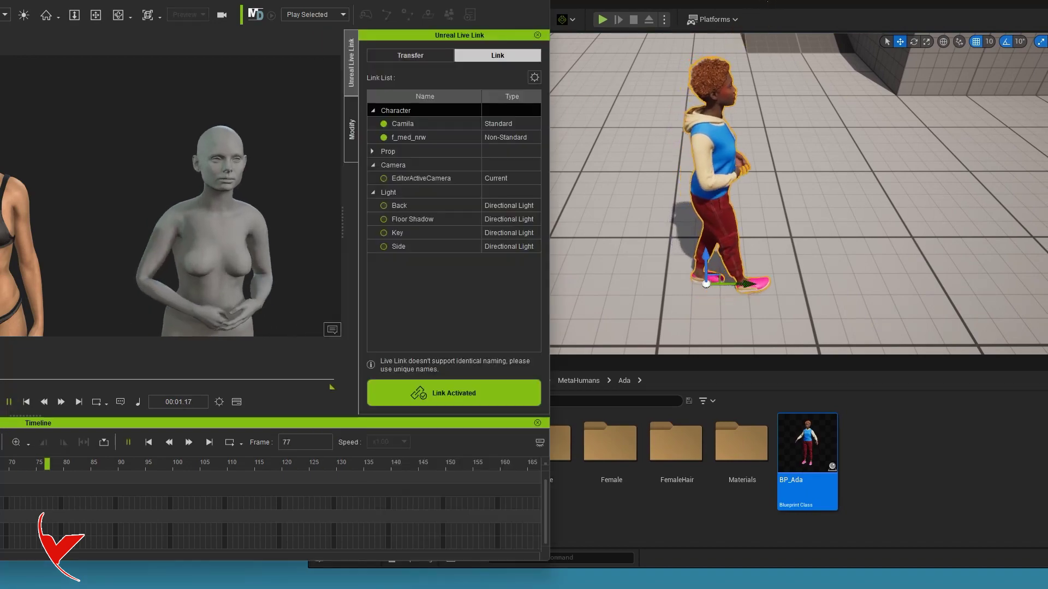
left_click(779, 86)
scroll(799, 128, "up", 3)
scroll(764, 120, "down", 3)
scroll(715, 104, "down", 3)
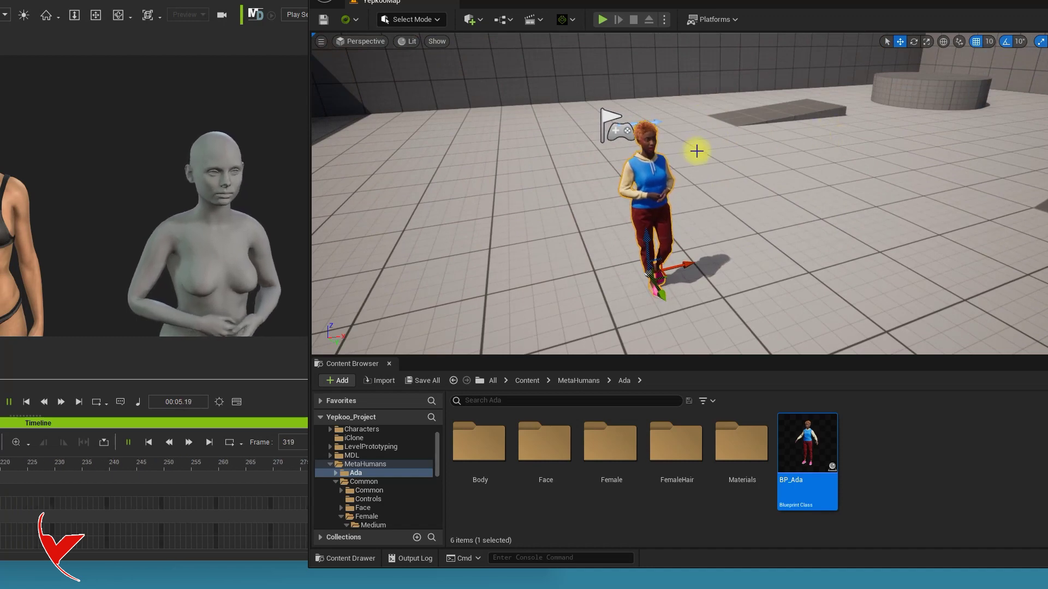
scroll(714, 143, "up", 2)
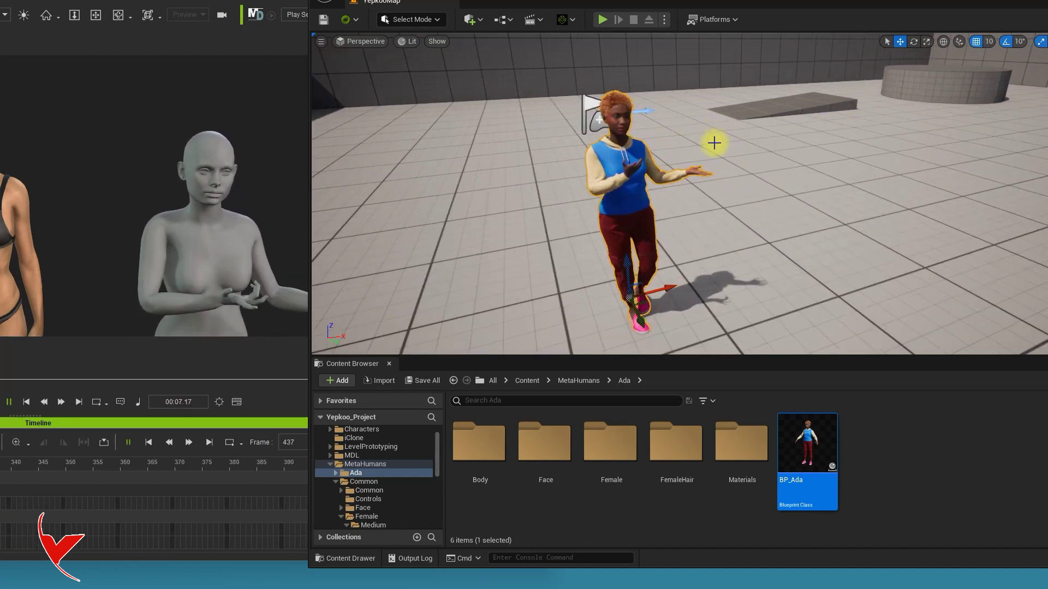
scroll(715, 143, "up", 2)
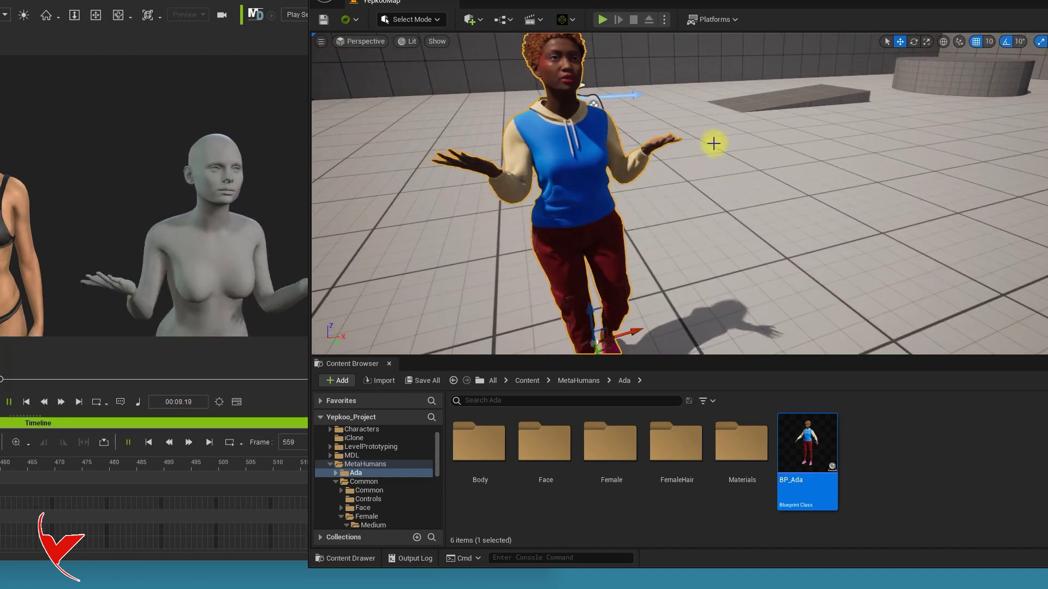
scroll(712, 144, "down", 3)
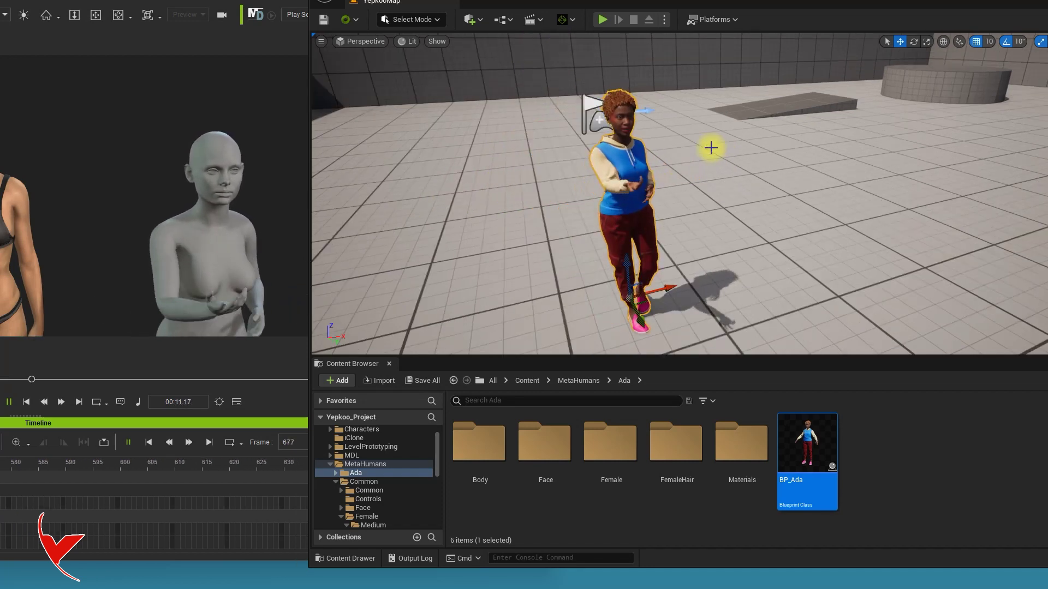
left_click(32, 402)
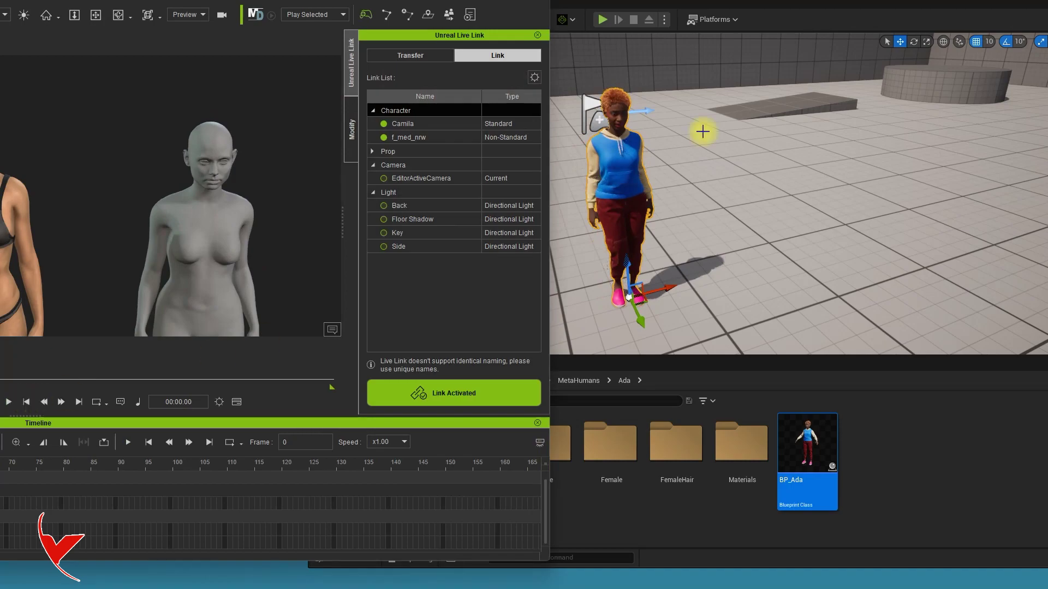
double_click(784, 4)
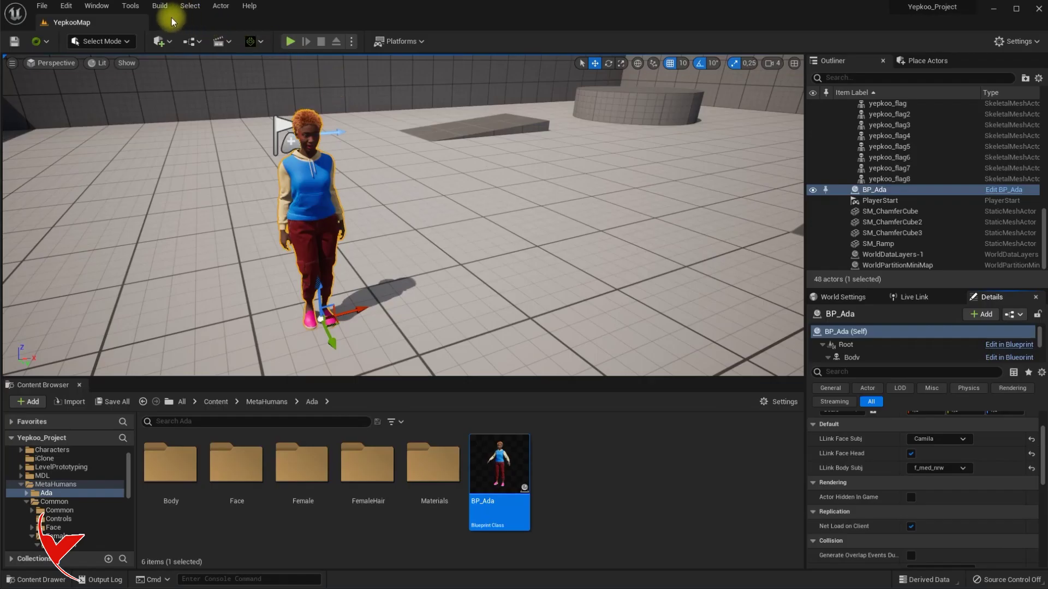
- Add BP_Ada as an actor source in Take Recorder and start recording take Scene_1_01
left_click(100, 9)
mouse_move(132, 35)
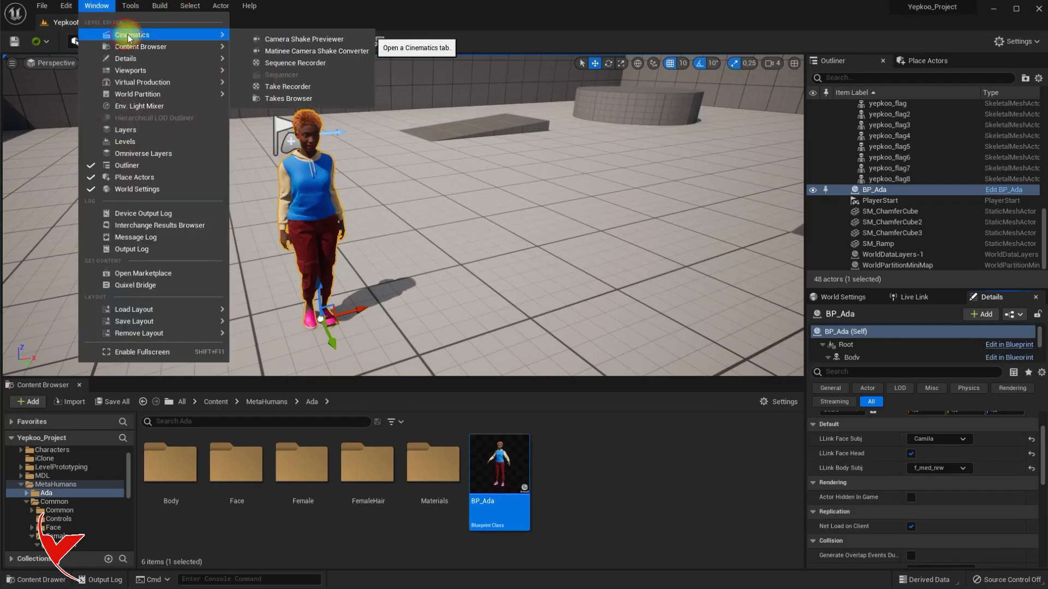
left_click(294, 84)
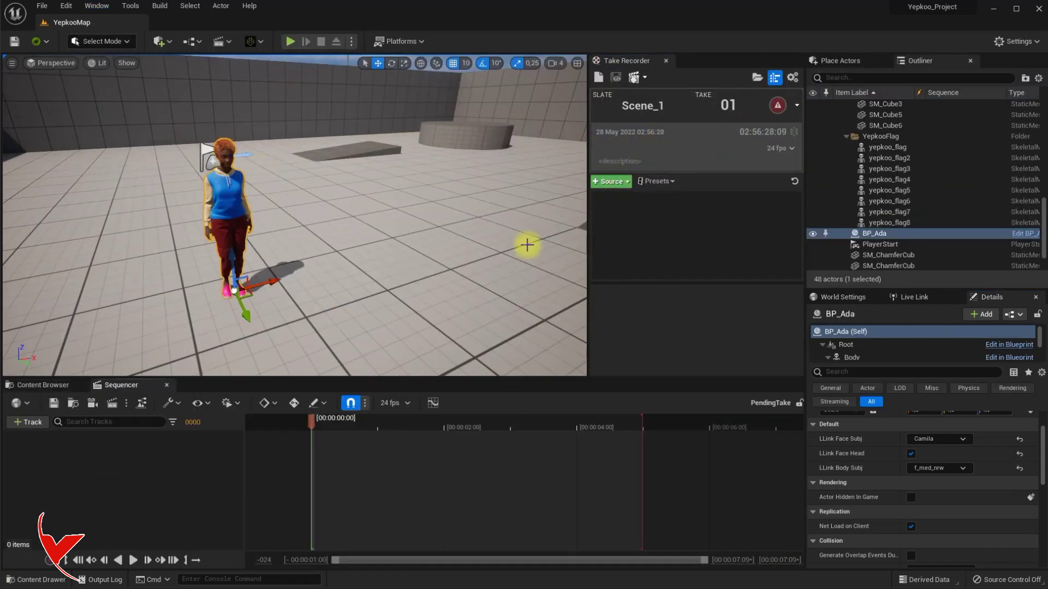
left_click(611, 181)
mouse_move(633, 198)
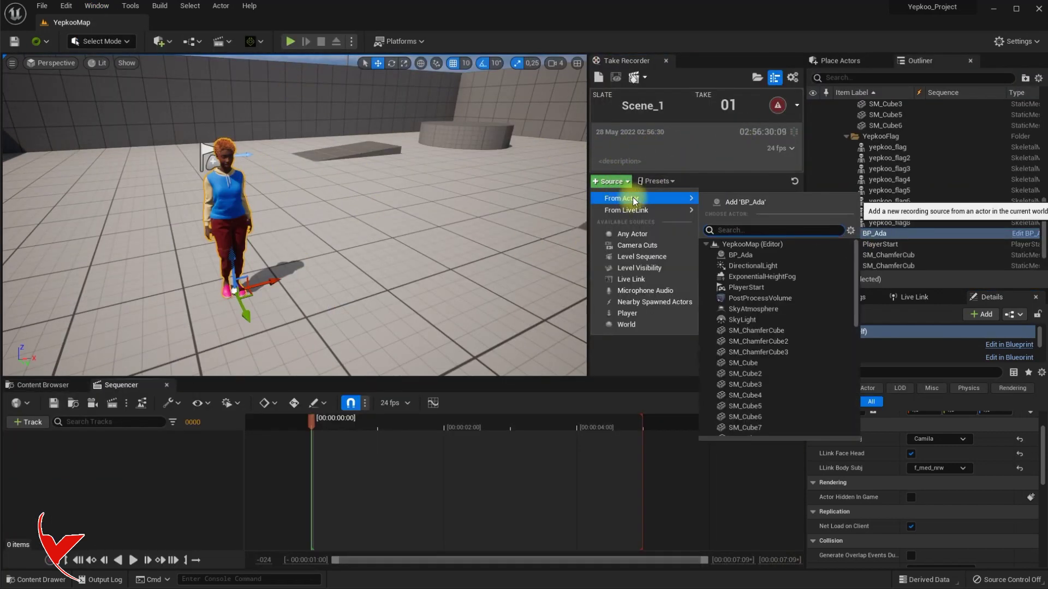
left_click(741, 255)
left_click(671, 214)
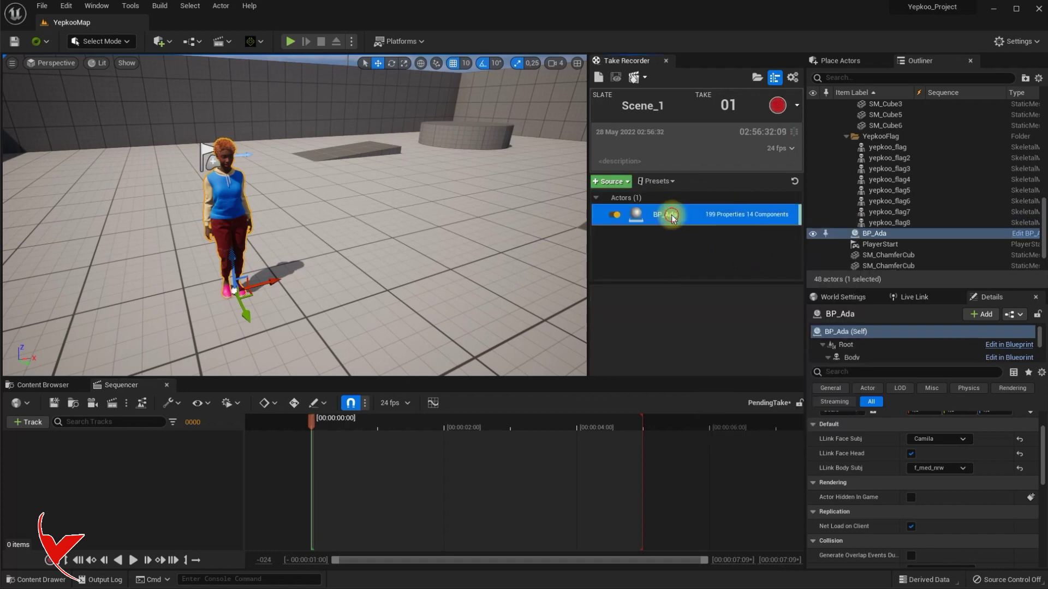
left_click(780, 108)
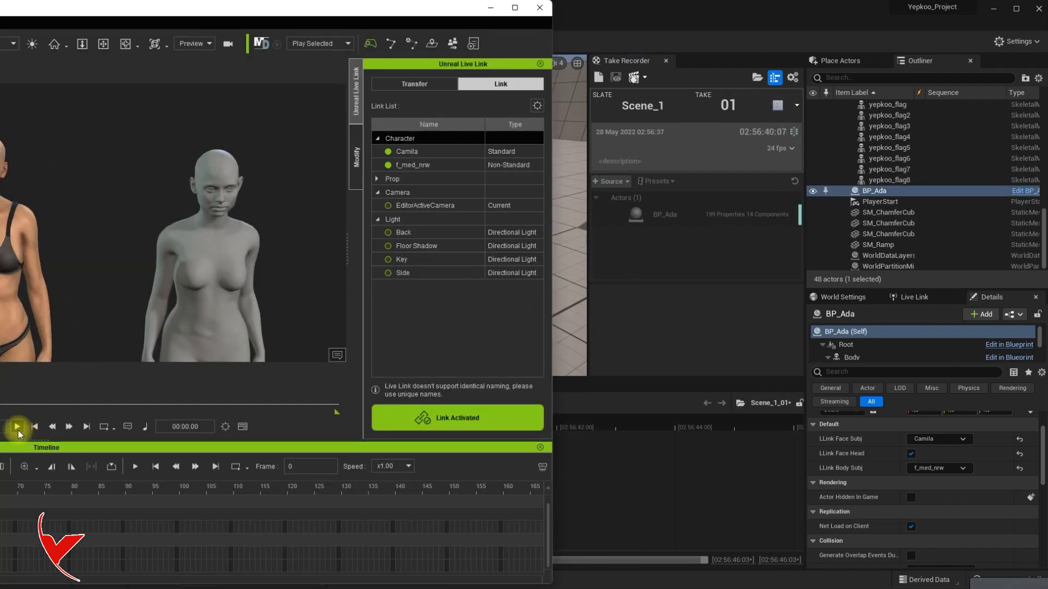
- Play the iClone talk animation during recording, then stop the Scene_1_01 take
left_click(18, 430)
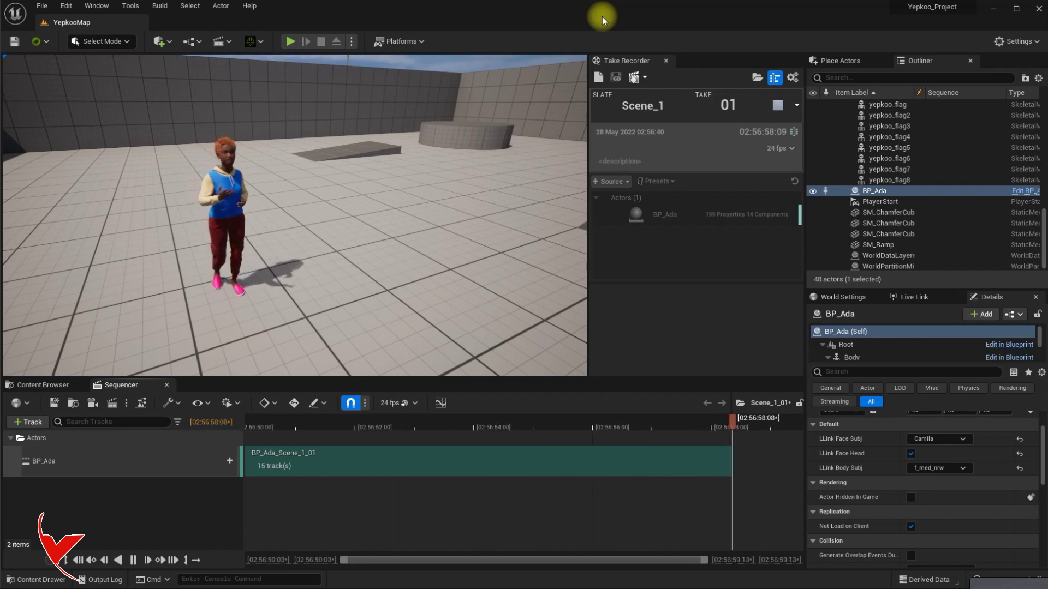
left_click(781, 107)
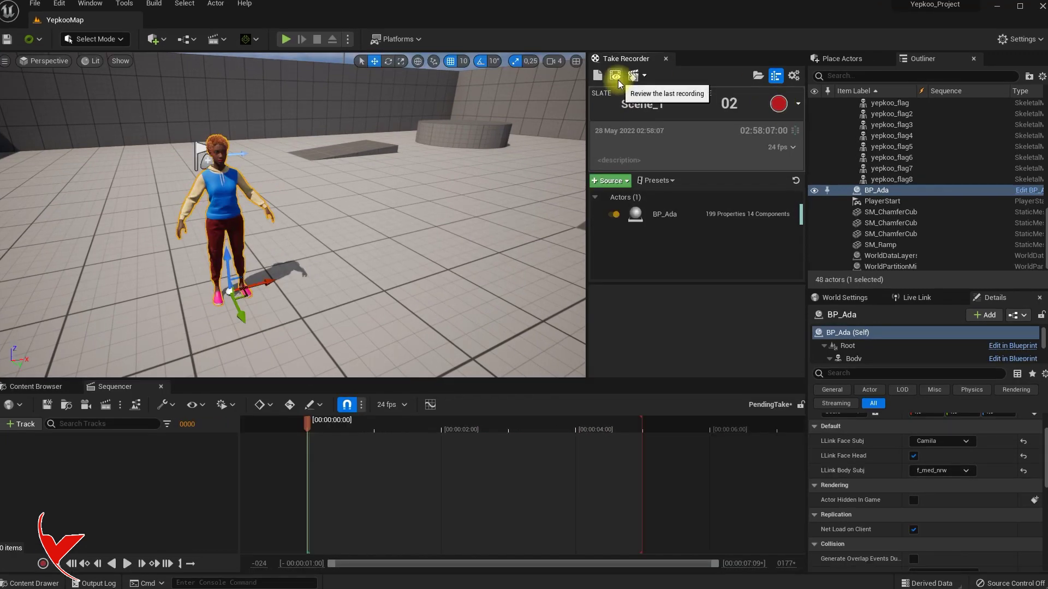
- Open the last recorded take, Scene_1_01, in Sequencer and briefly play it back
left_click(615, 77)
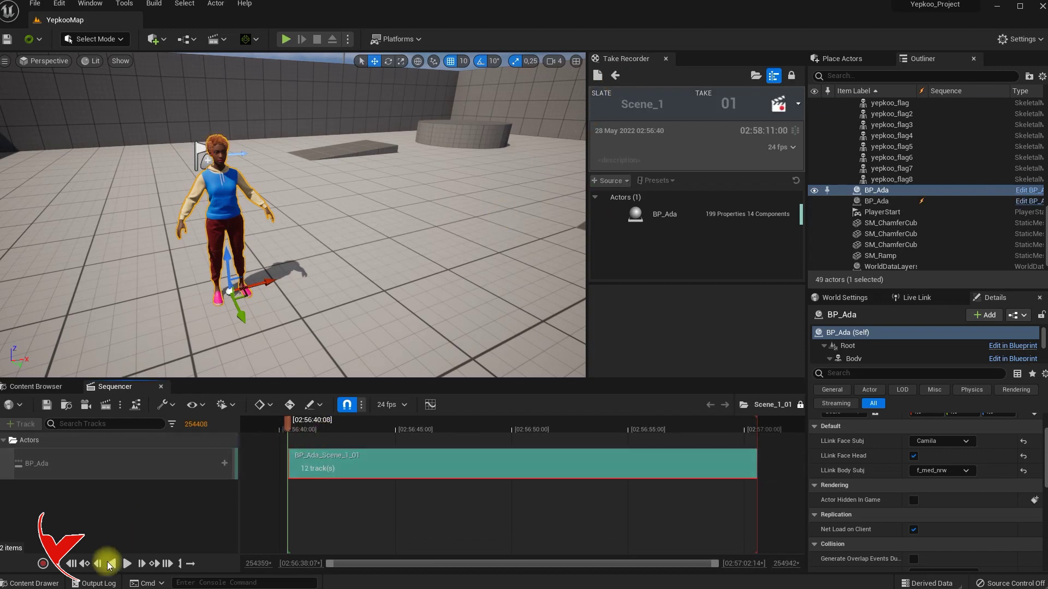
left_click(127, 564)
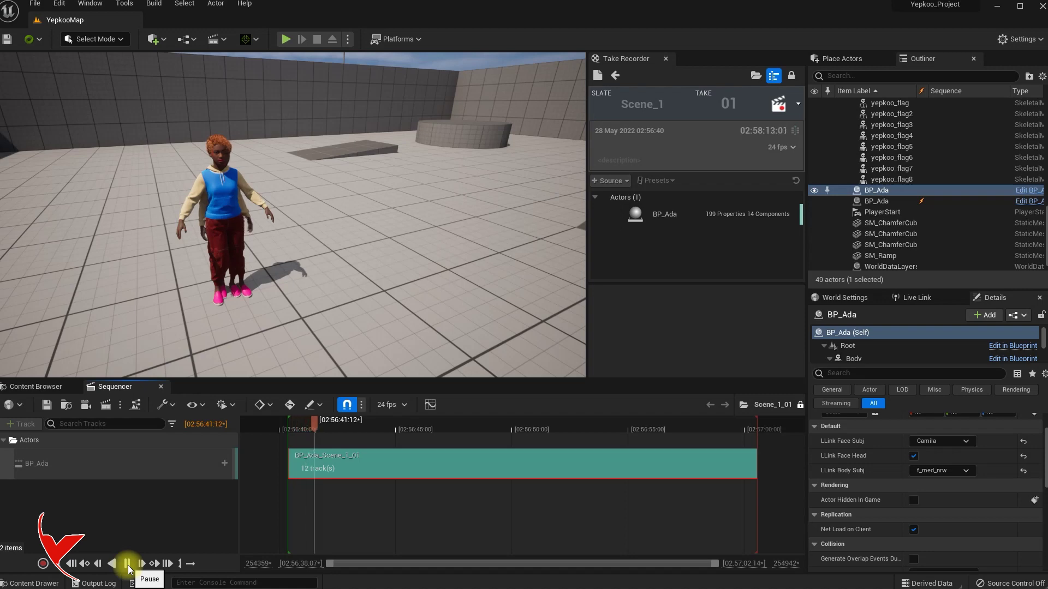
left_click(128, 565)
- Rewind the take, then move the live-driven BP_Ada aside and delete it from the level
left_click(211, 332)
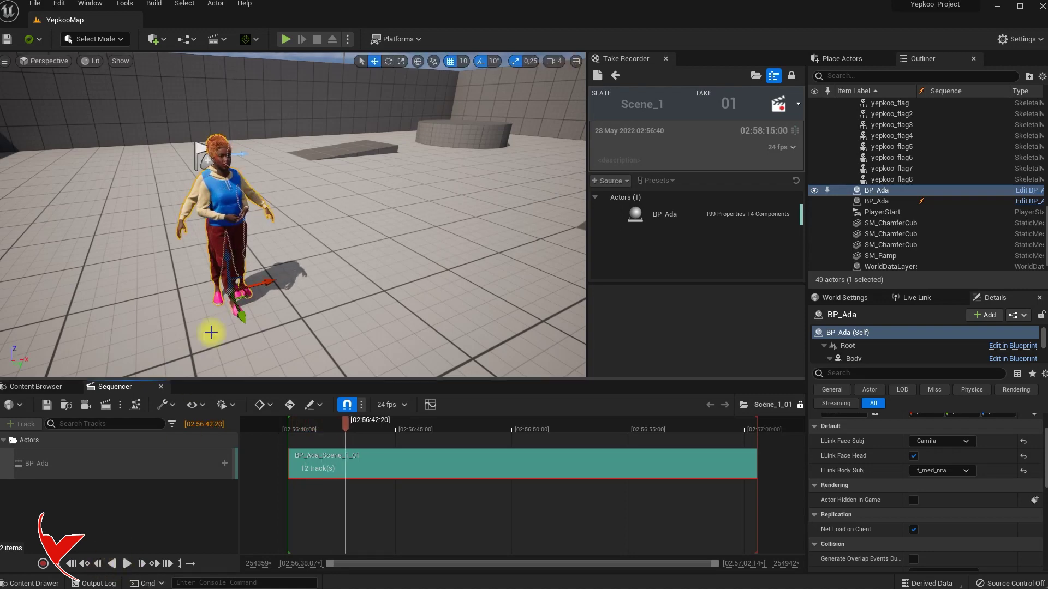
left_click(73, 564)
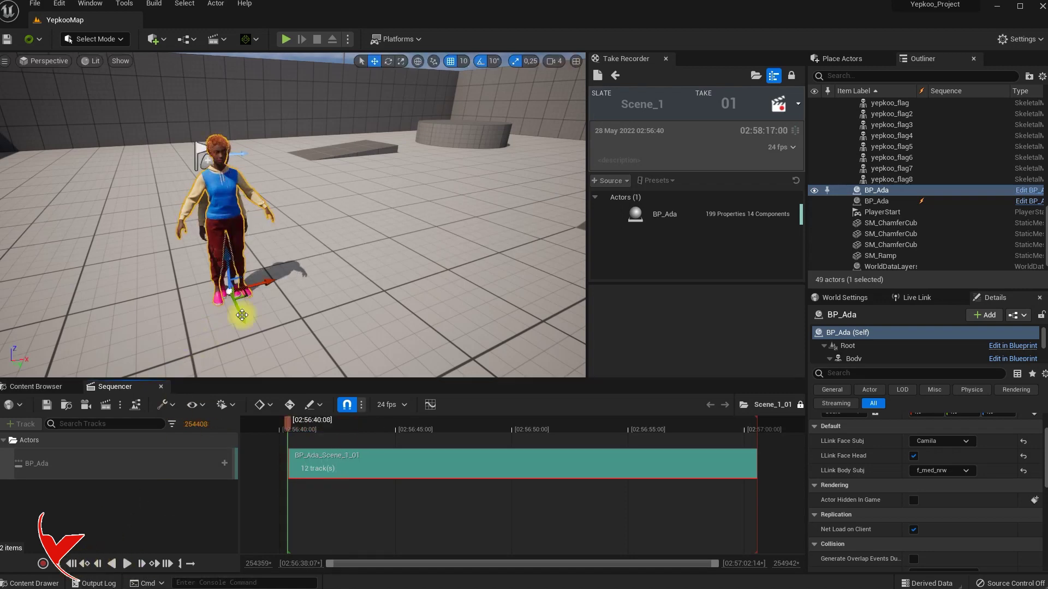
left_click_drag(263, 285, 351, 265)
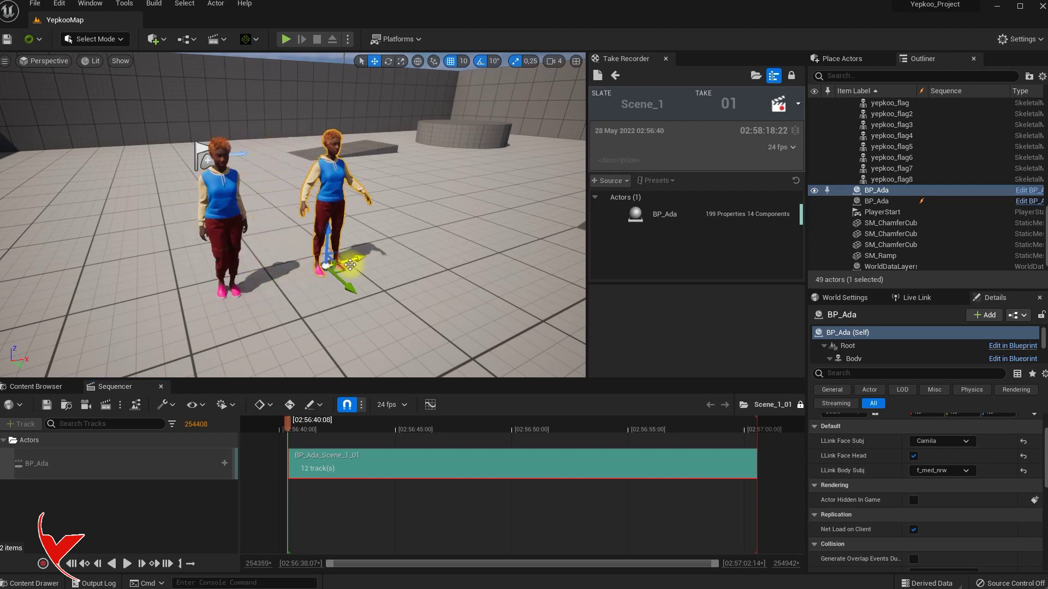
key("Delete")
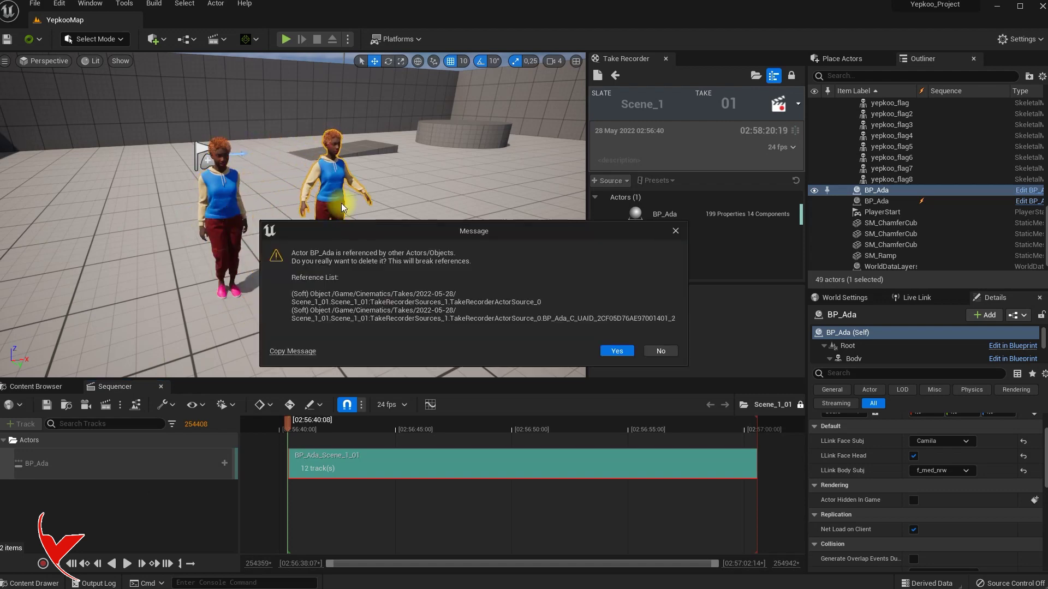
left_click(607, 349)
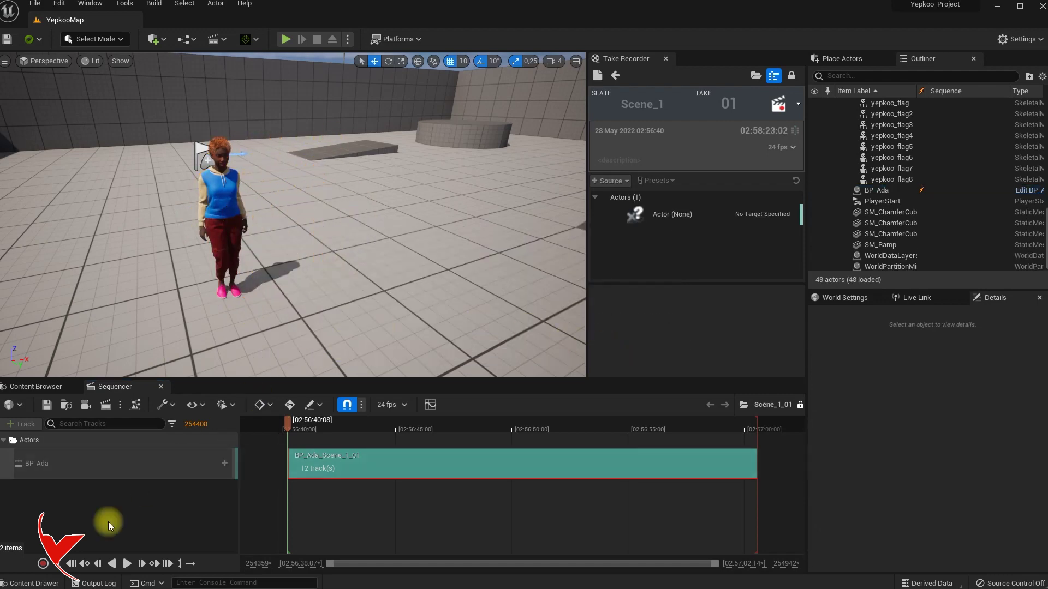
- Play the recorded Scene_1_01 take again, now animating on its own
left_click(127, 565)
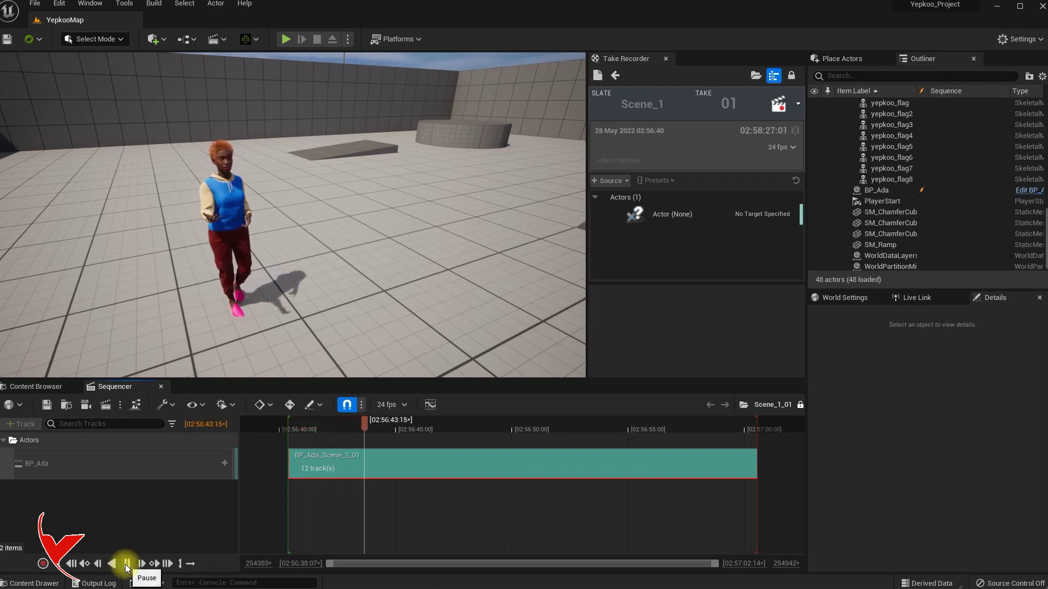
left_click(127, 564)
left_click(128, 564)
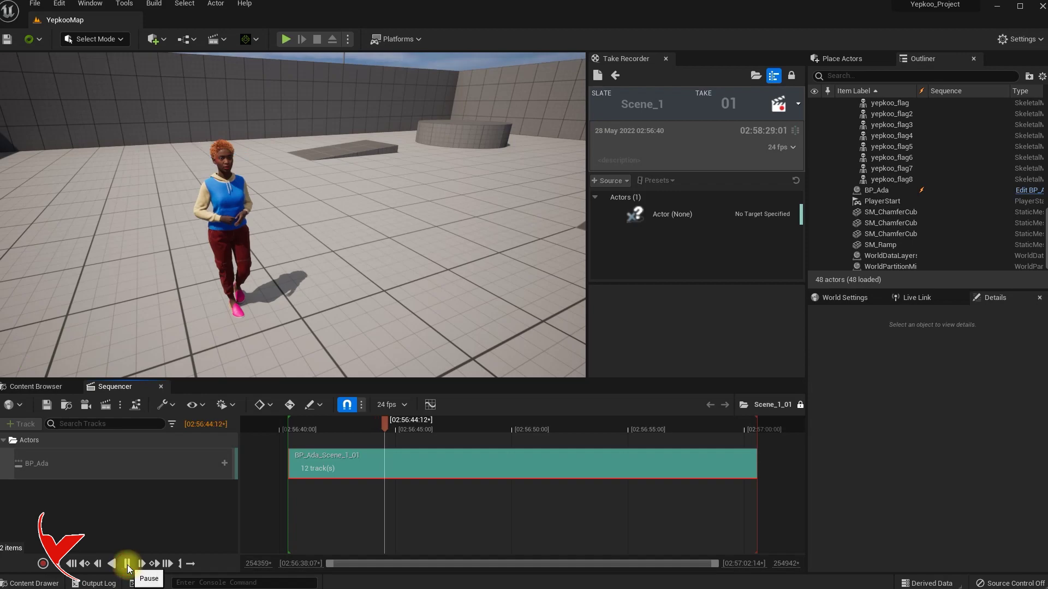